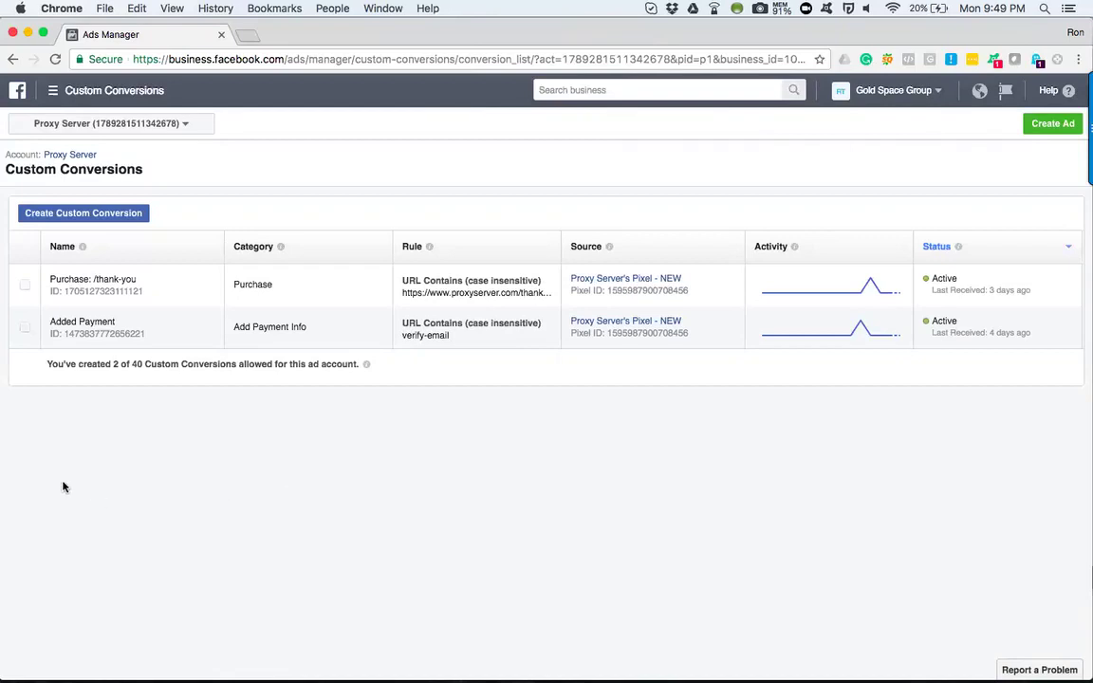
{"action": "left_click", "coordinate": [55, 92]}
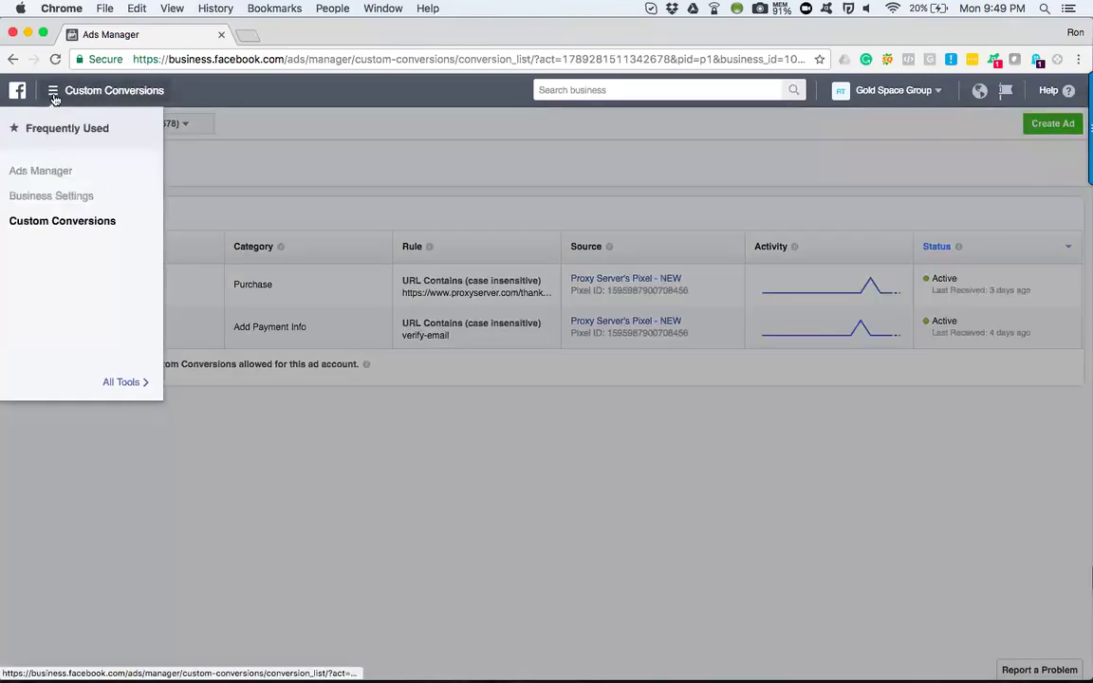
{"action": "mouse_move", "coordinate": [112, 382]}
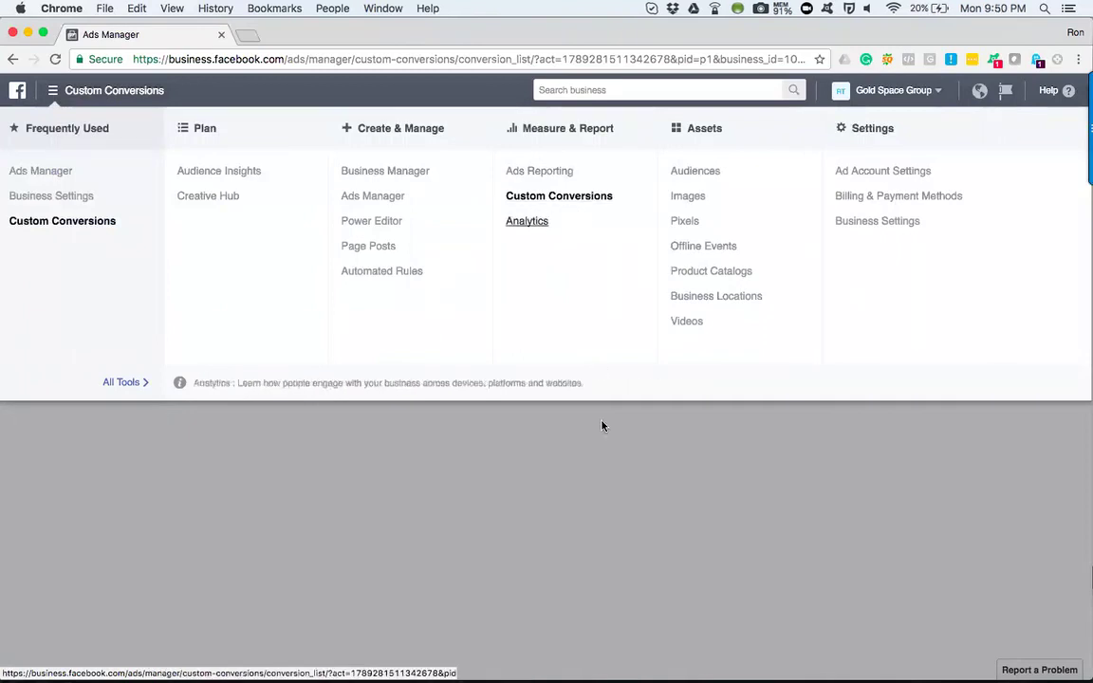
{"action": "left_click", "coordinate": [514, 470]}
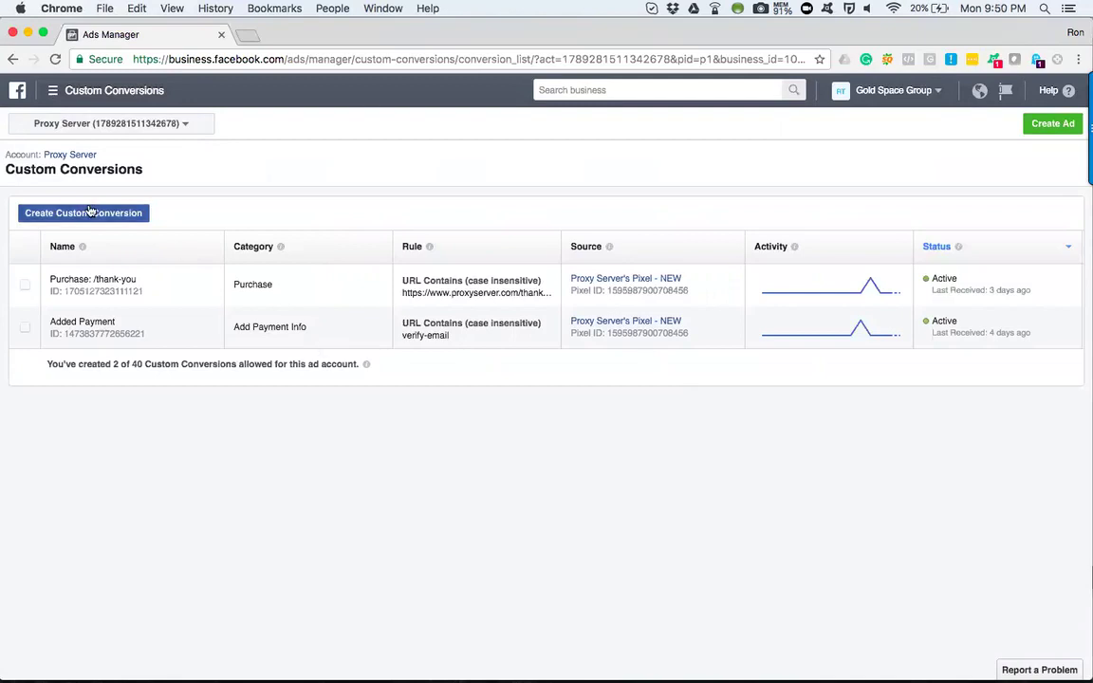
Start creating a custom conversion and look through the condition types available for its rule.
{"action": "left_click", "coordinate": [58, 214]}
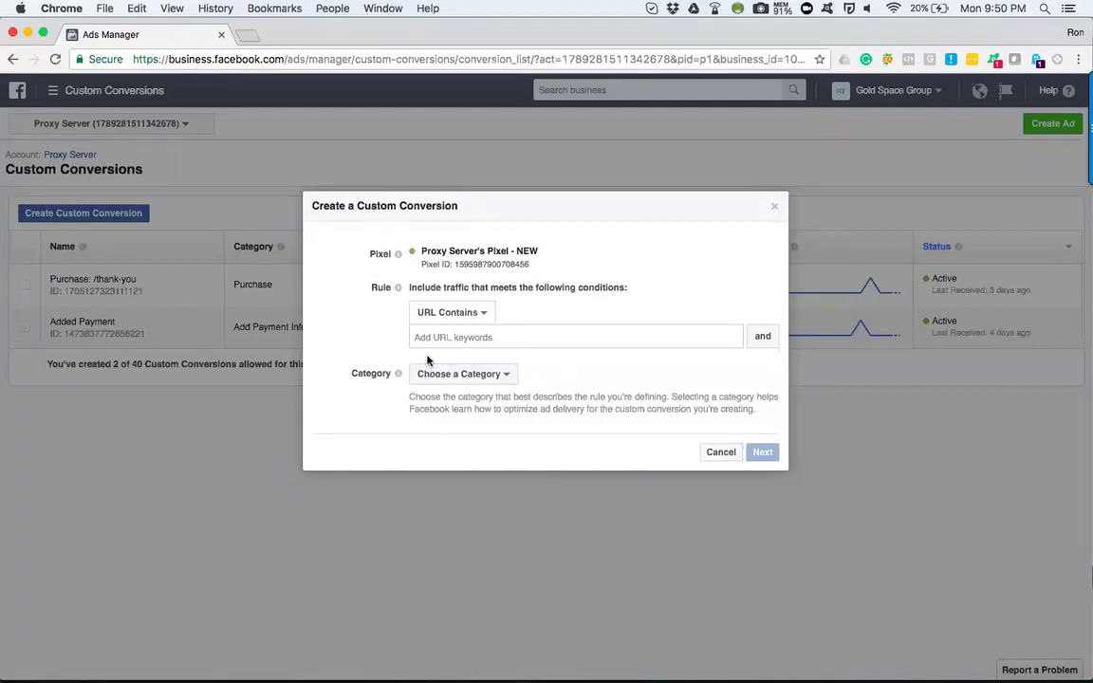
{"action": "left_click", "coordinate": [481, 313]}
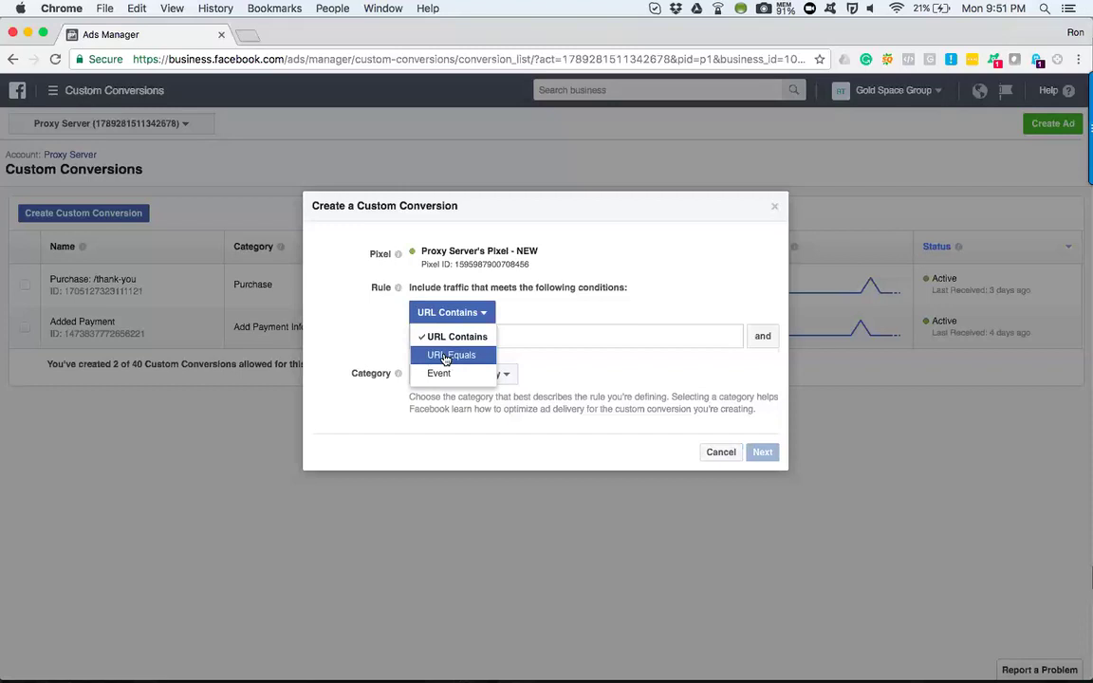
{"action": "left_click", "coordinate": [480, 312]}
{"action": "left_click", "coordinate": [446, 312]}
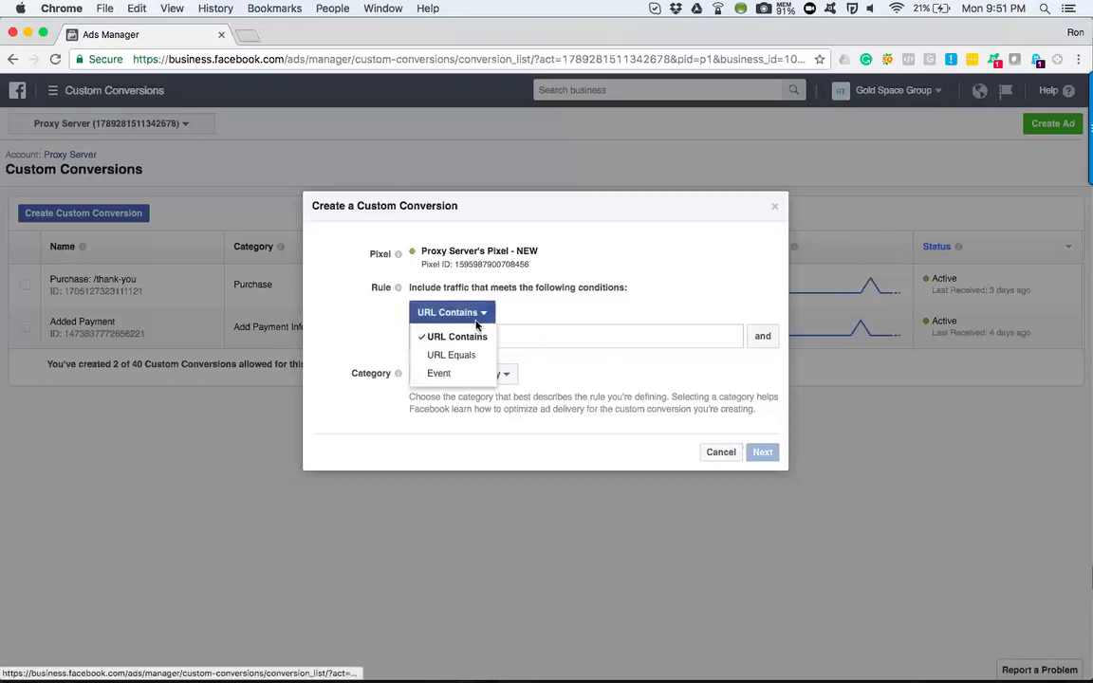
Try Event as the rule's condition type and return the rule to URL Contains.
{"action": "left_click", "coordinate": [457, 378]}
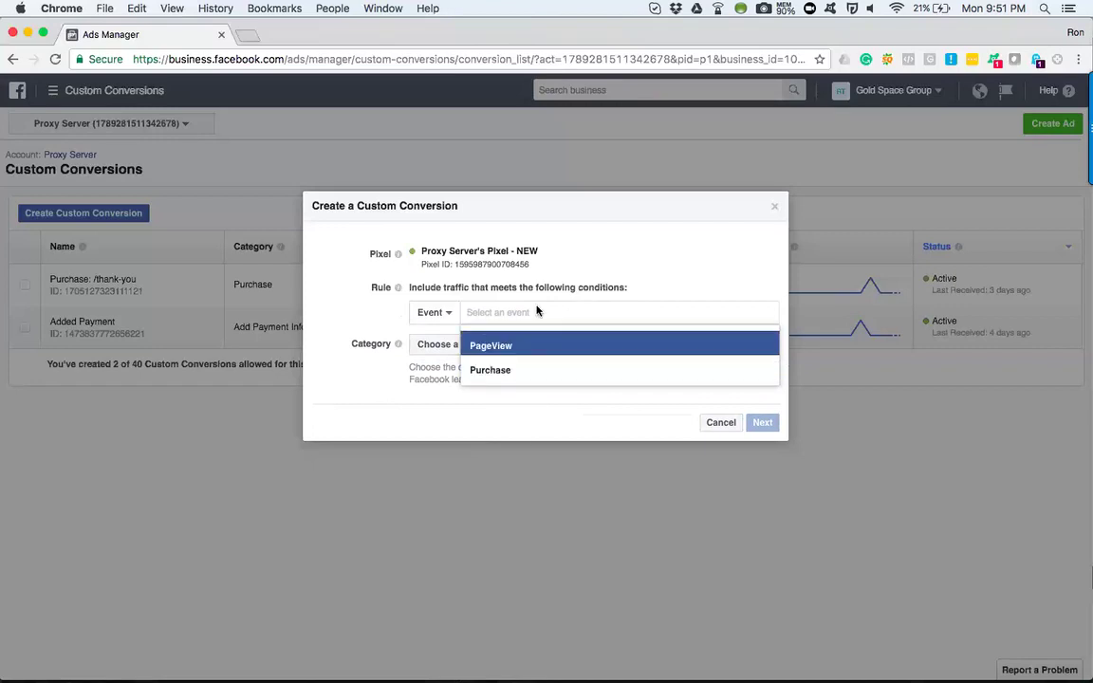
{"action": "left_click", "coordinate": [290, 275]}
{"action": "left_click", "coordinate": [451, 312]}
{"action": "left_click", "coordinate": [450, 335]}
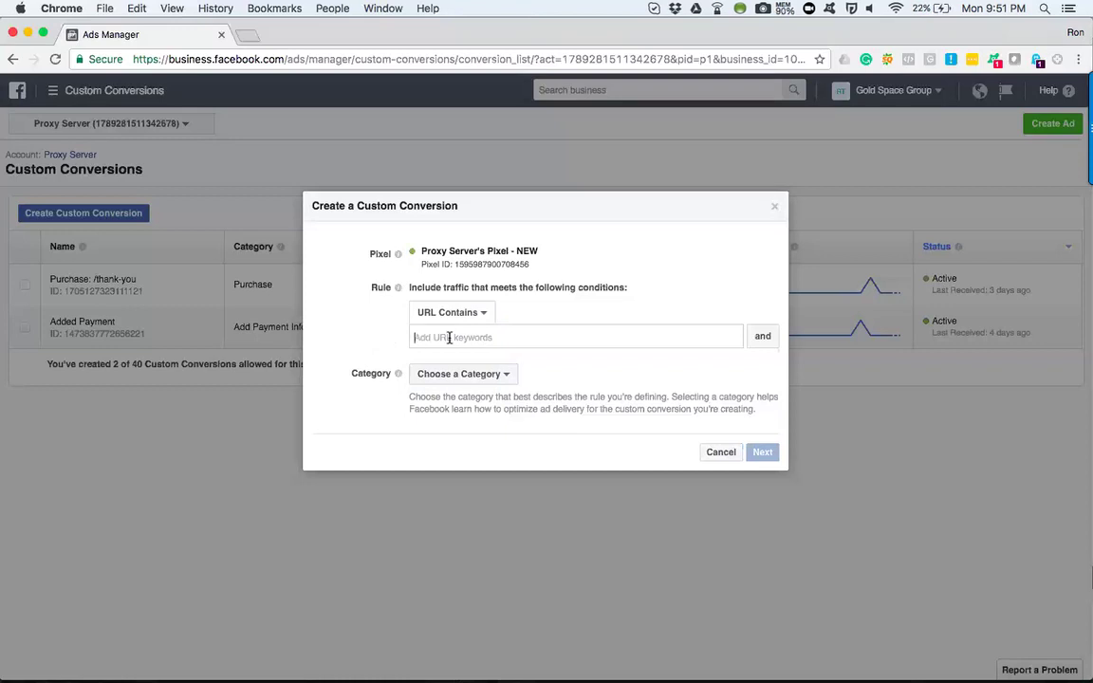
{"action": "type", "text": "http://ww"}
{"action": "type", "text": "w.yourwe"}
{"action": "type", "text": "bsite.com"}
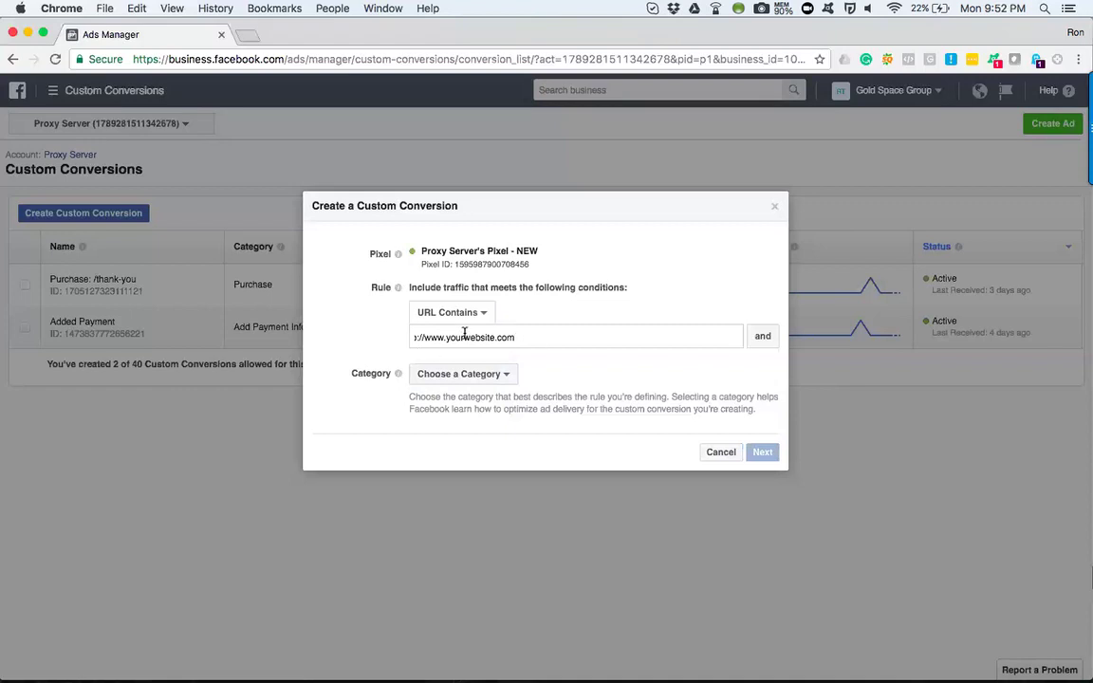
{"action": "key", "text": "Return"}
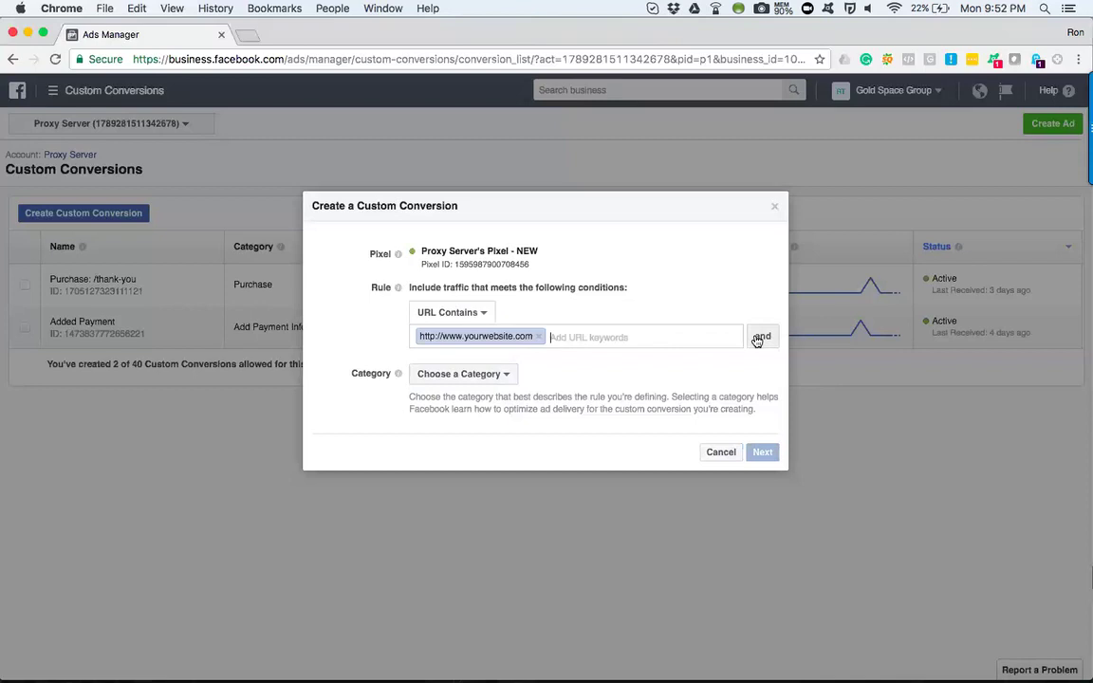
{"action": "left_click", "coordinate": [758, 338]}
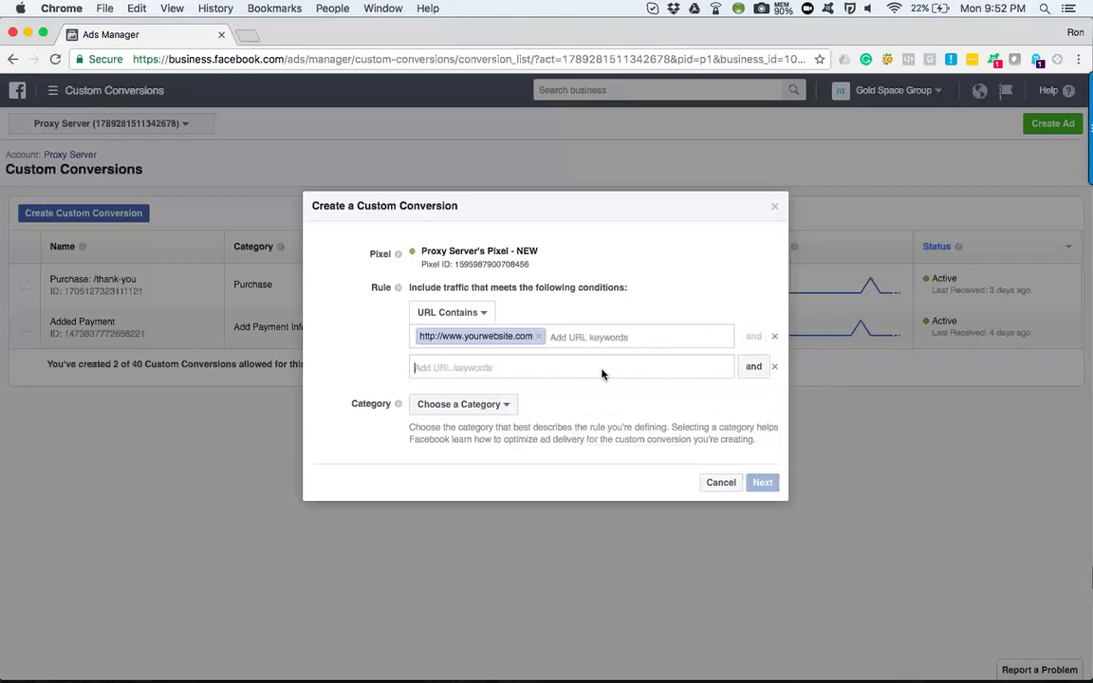
{"action": "type", "text": "http"}
{"action": "type", "text": "://www."}
{"action": "type", "text": "yourwebsite."}
{"action": "type", "text": "com"}
{"action": "type", "text": "/"}
{"action": "type", "text": "contact"}
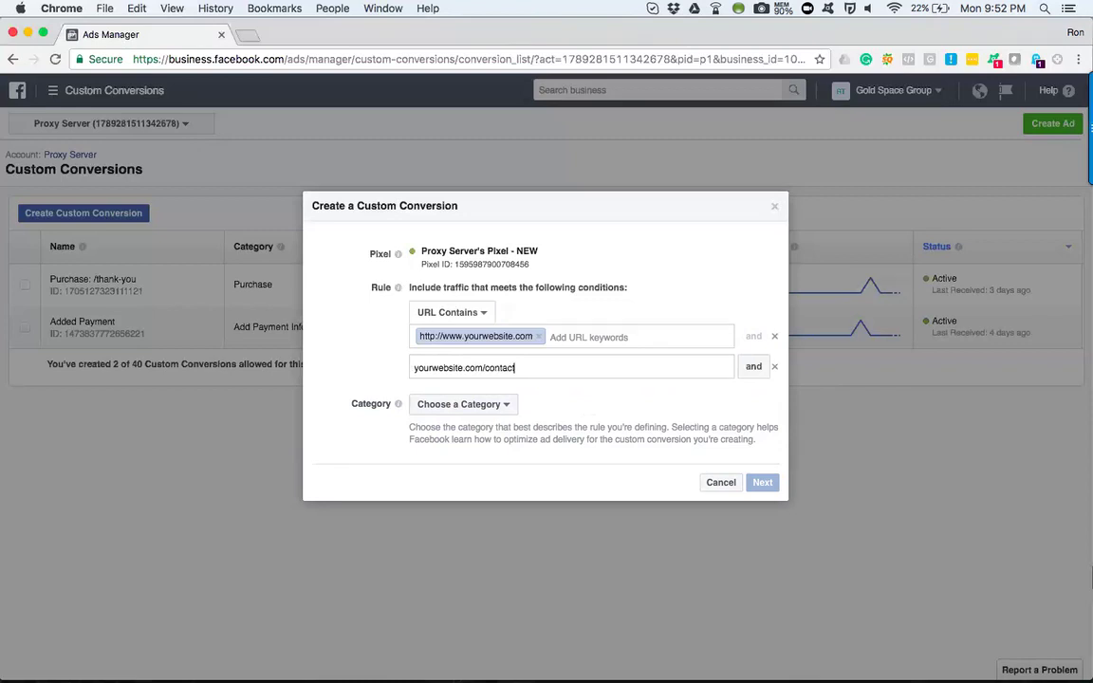
{"action": "type", "text": "-us"}
{"action": "key", "text": "Return"}
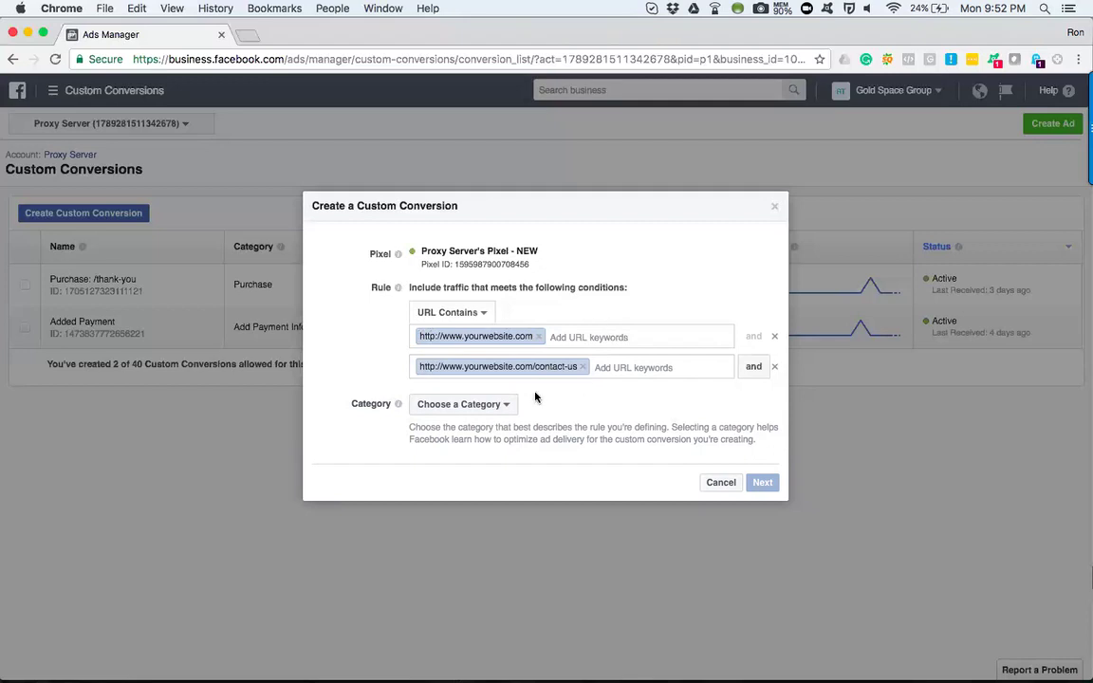
Look over the category options, and remove the contact-us condition and the remaining URL keyword from the rule.
{"action": "left_click", "coordinate": [506, 405]}
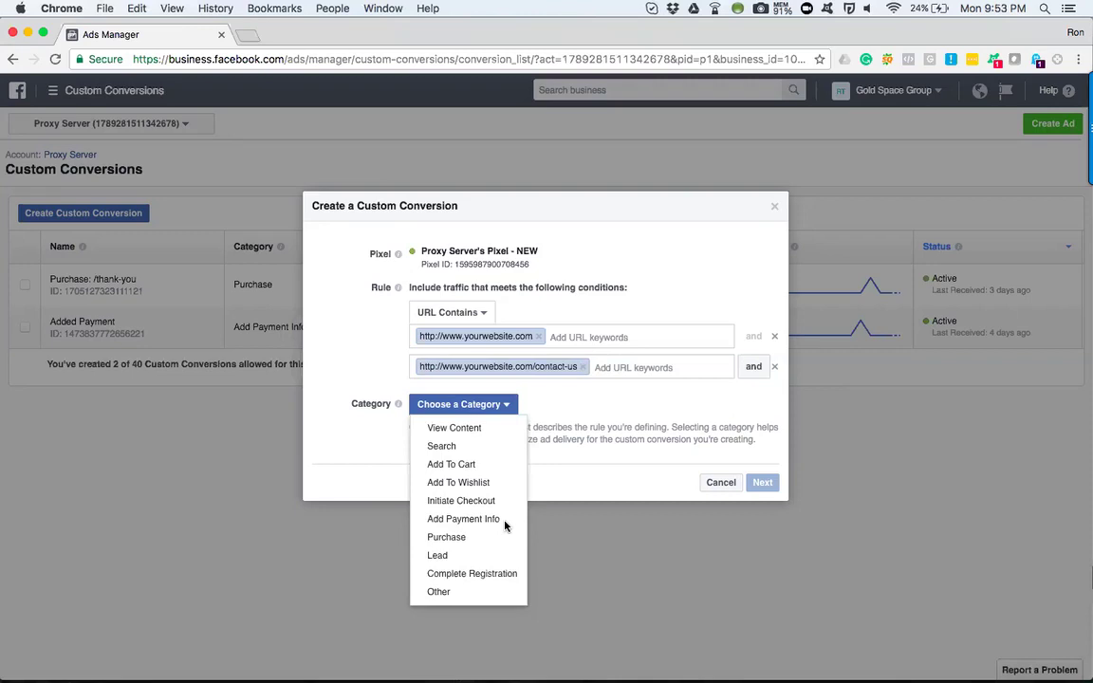
{"action": "left_click", "coordinate": [342, 316]}
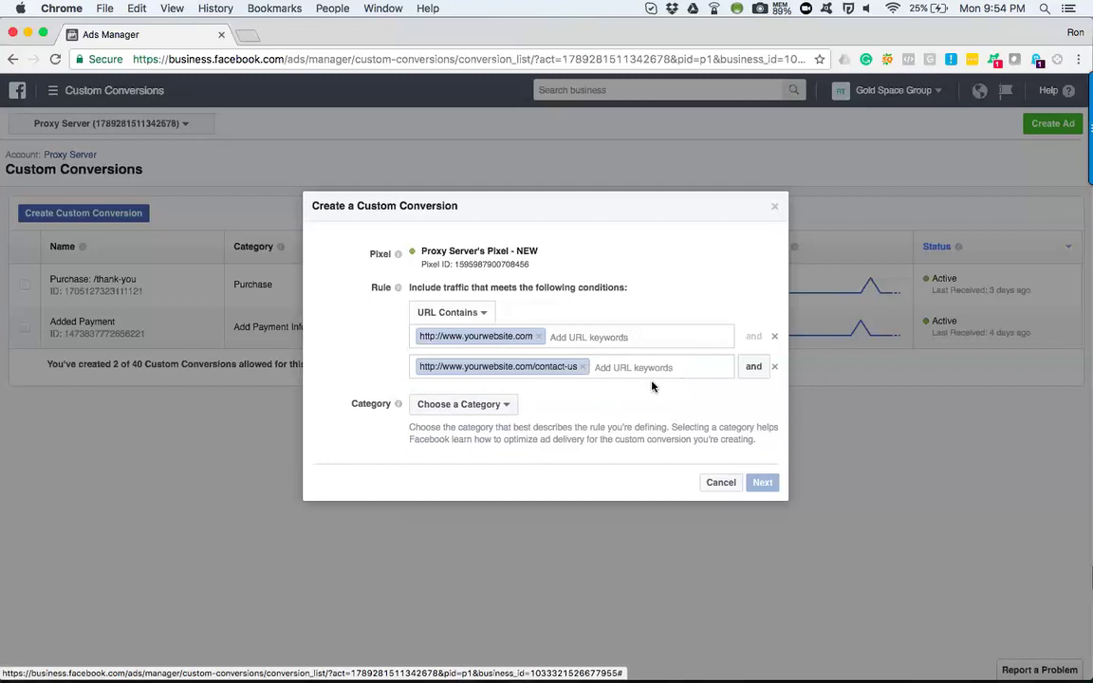
{"action": "left_click", "coordinate": [774, 367]}
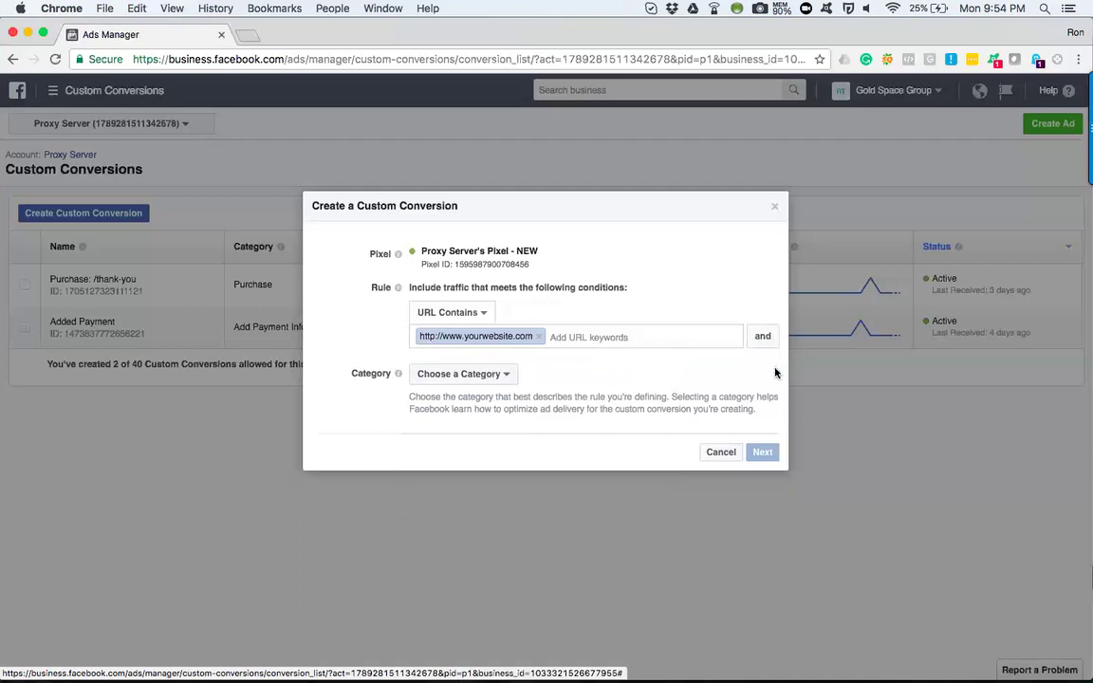
{"action": "left_click", "coordinate": [538, 335]}
{"action": "type", "text": "http"}
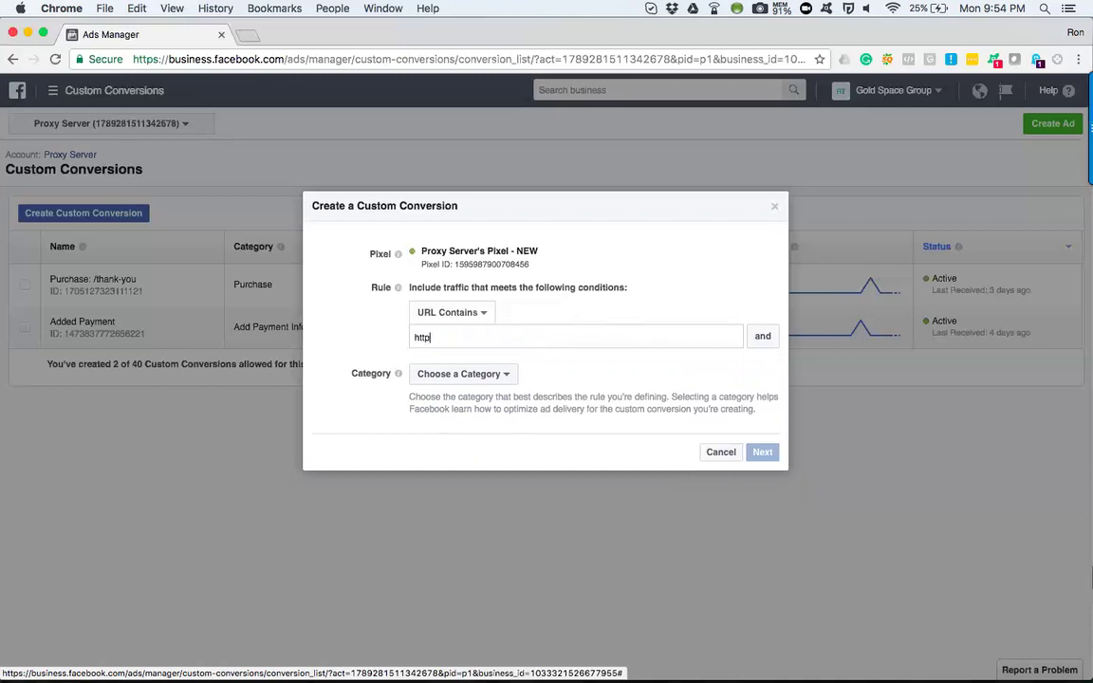
{"action": "type", "text": "://ww"}
{"action": "type", "text": "w.yourwe"}
{"action": "type", "text": "bsite.com"}
{"action": "type", "text": "/thank"}
{"action": "type", "text": "-you"}
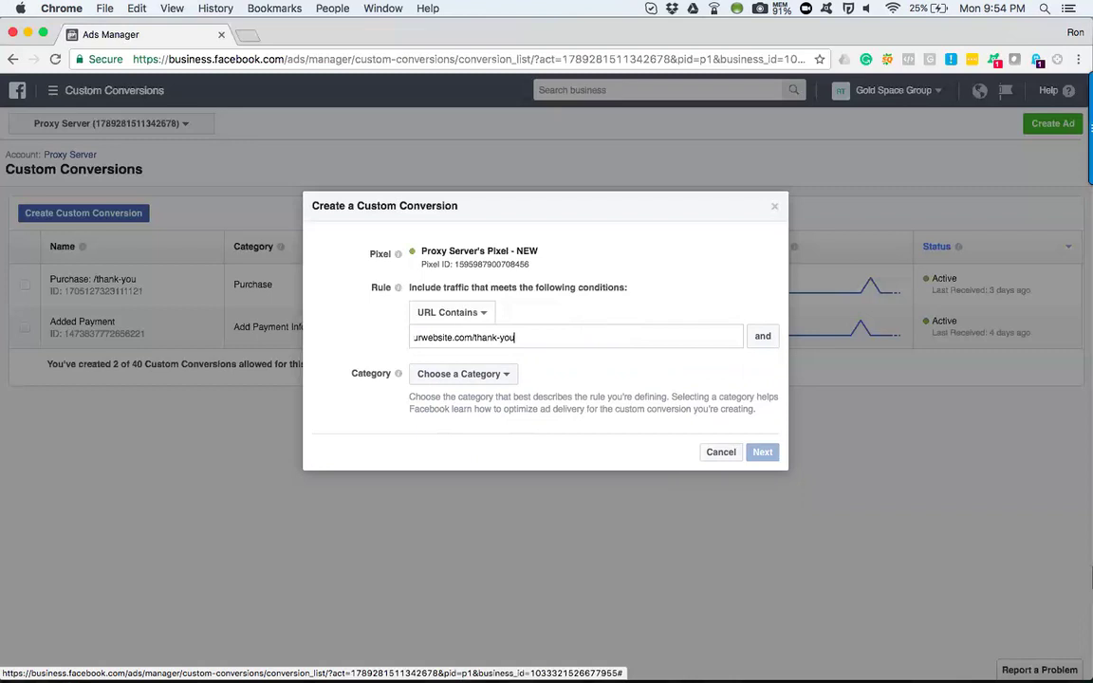
{"action": "key", "text": "super+a"}
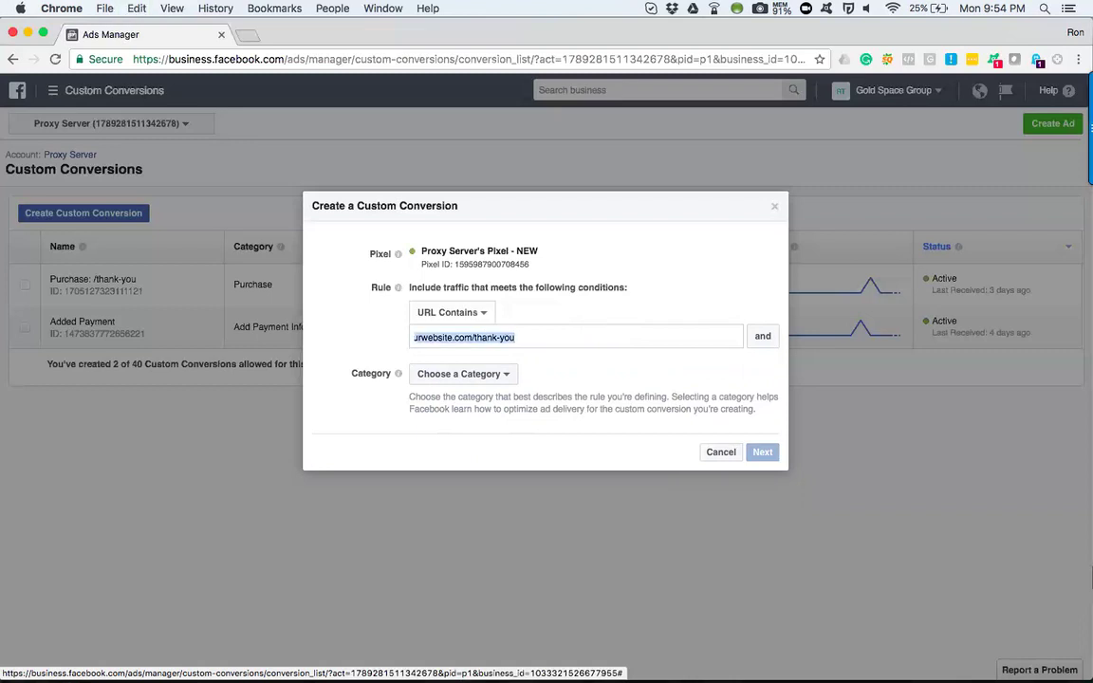
{"action": "key", "text": "Return"}
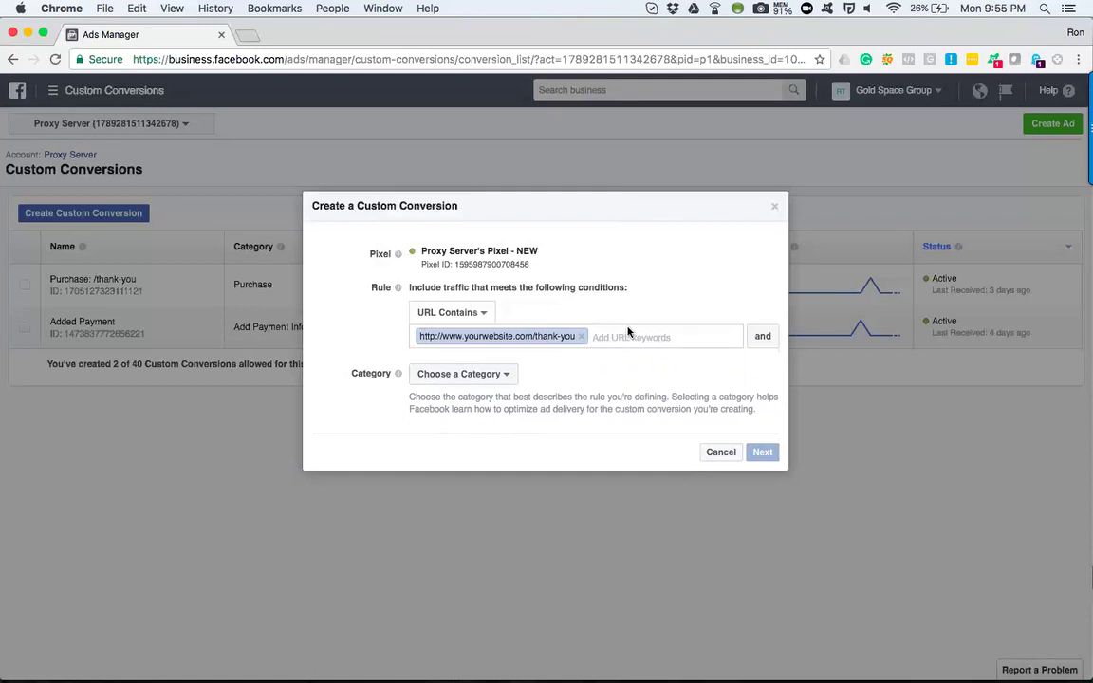
Set the conversion's category to Lead and continue to the naming page.
{"action": "mouse_move", "coordinate": [398, 373]}
{"action": "left_click", "coordinate": [507, 375]}
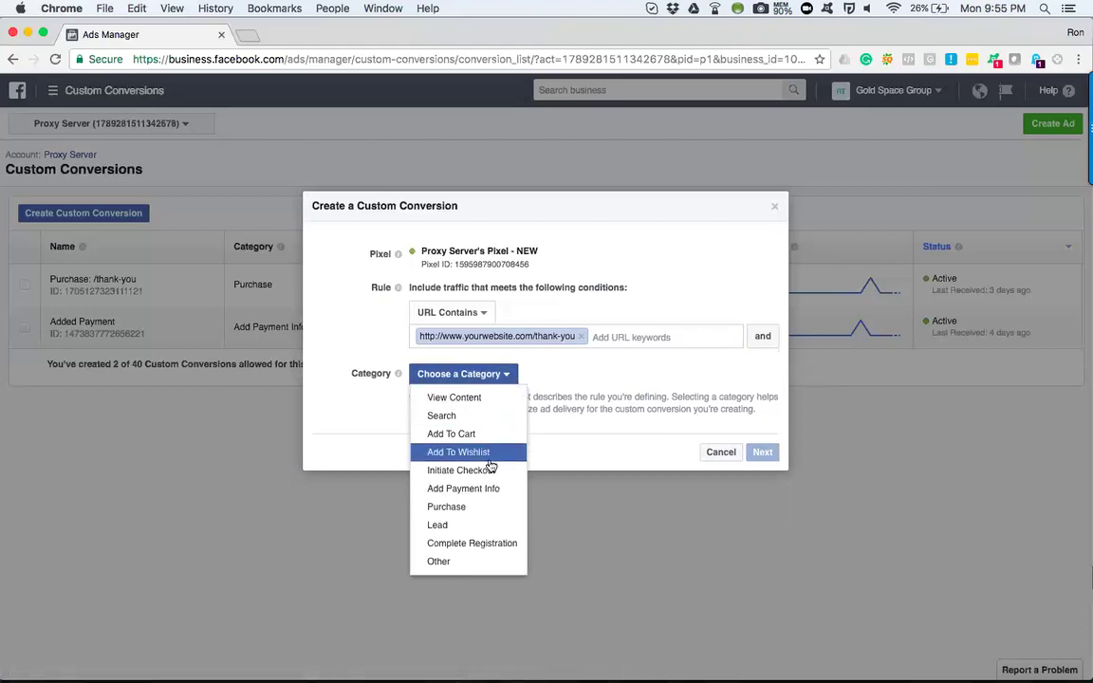
{"action": "left_click", "coordinate": [465, 528]}
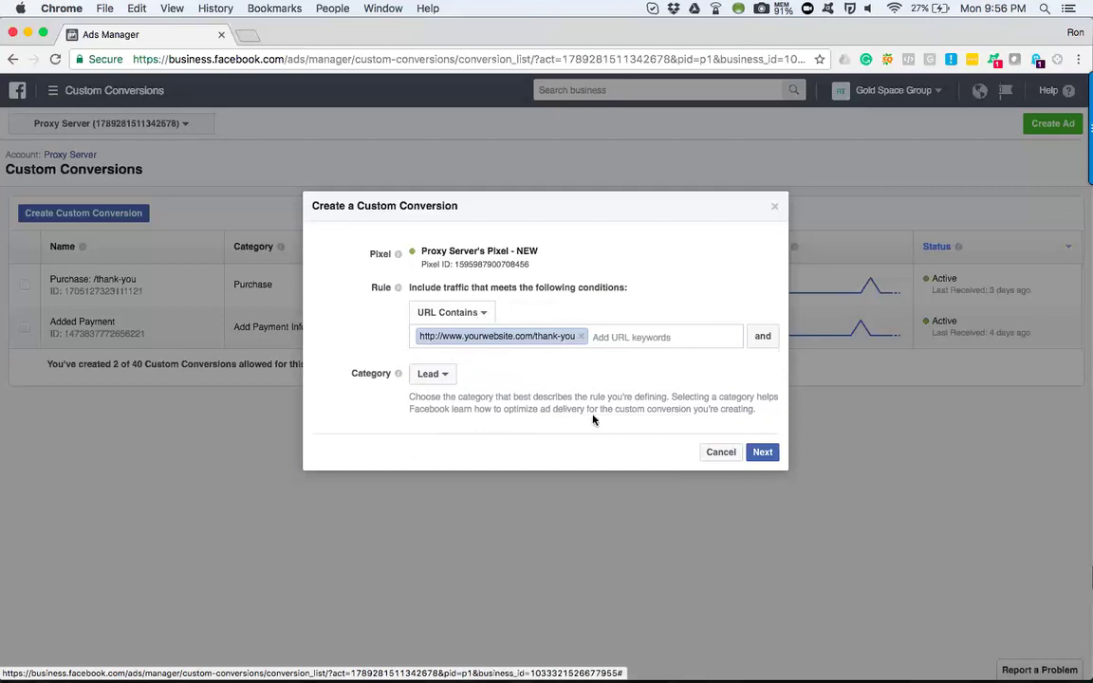
{"action": "mouse_move", "coordinate": [398, 253]}
{"action": "left_click", "coordinate": [763, 451]}
Name the conversion "Contacted us thru a form fill out" and add the description "Interested in finding out about a mortgage".
{"action": "left_click", "coordinate": [461, 289]}
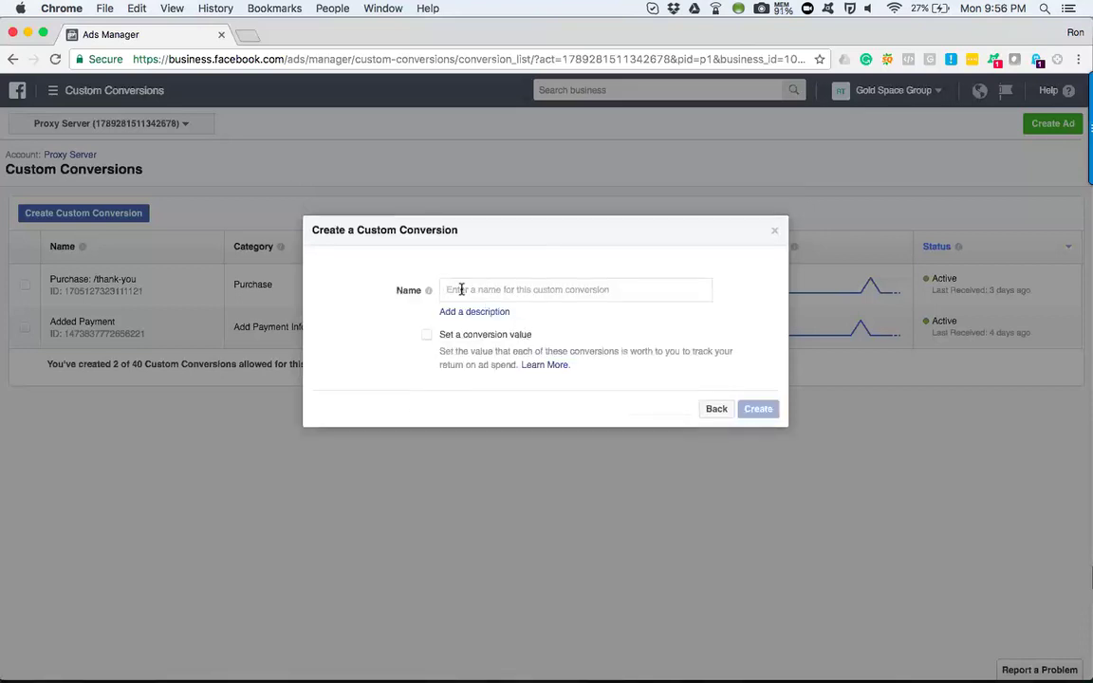
{"action": "type", "text": "Contacted"}
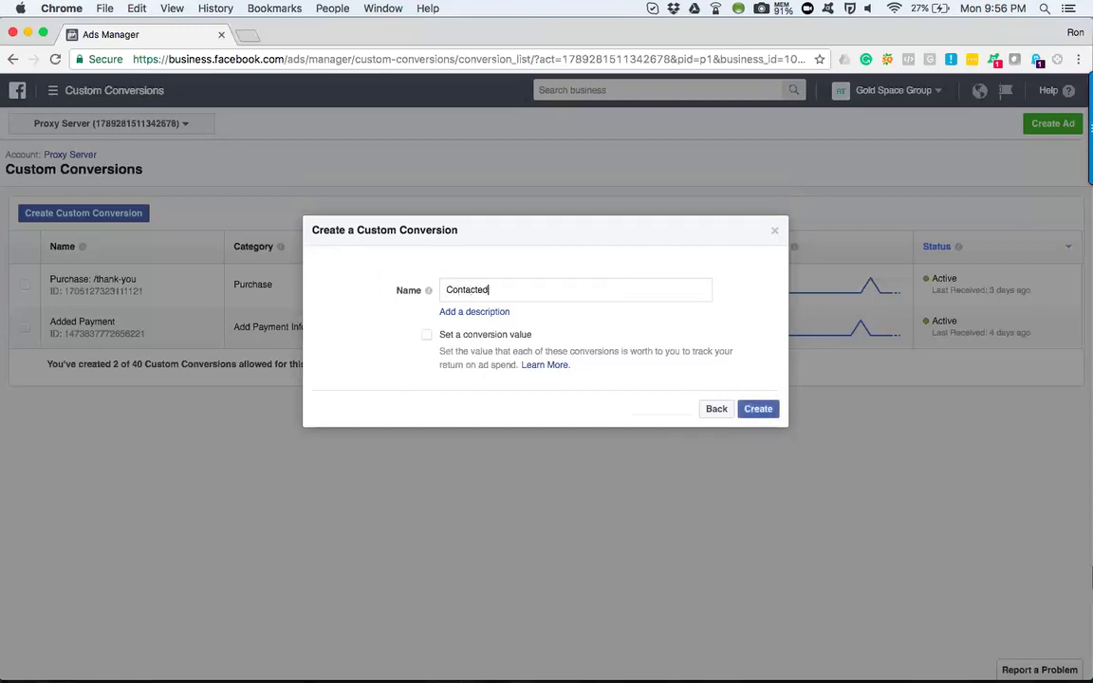
{"action": "type", "text": " us thru a form fill out"}
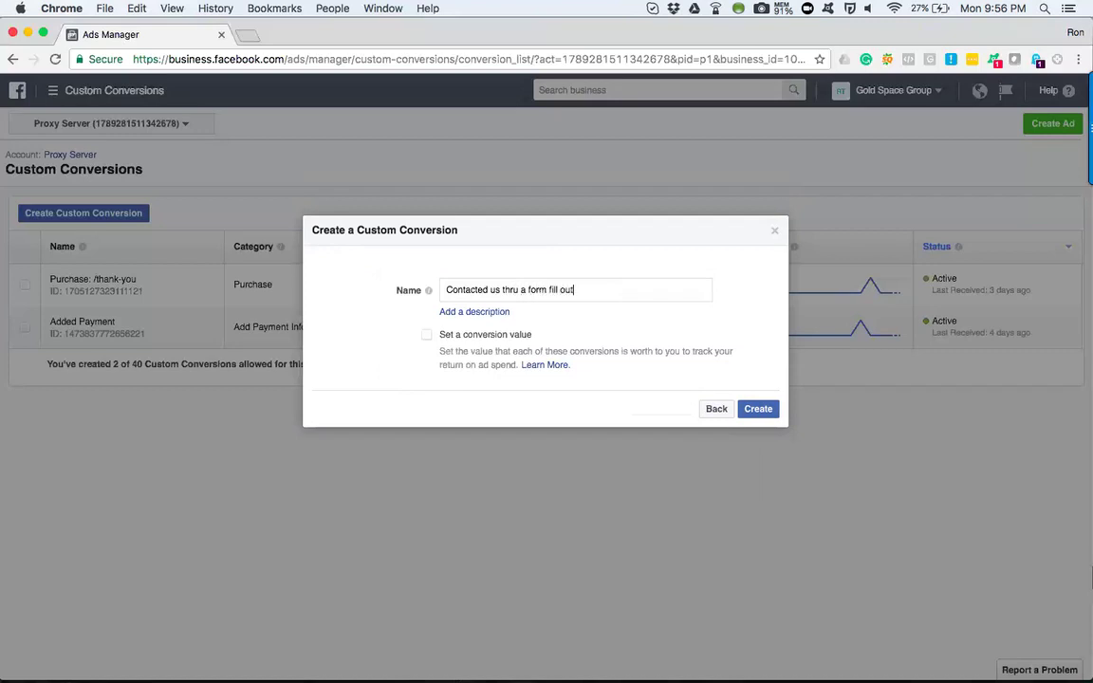
{"action": "left_click", "coordinate": [484, 312]}
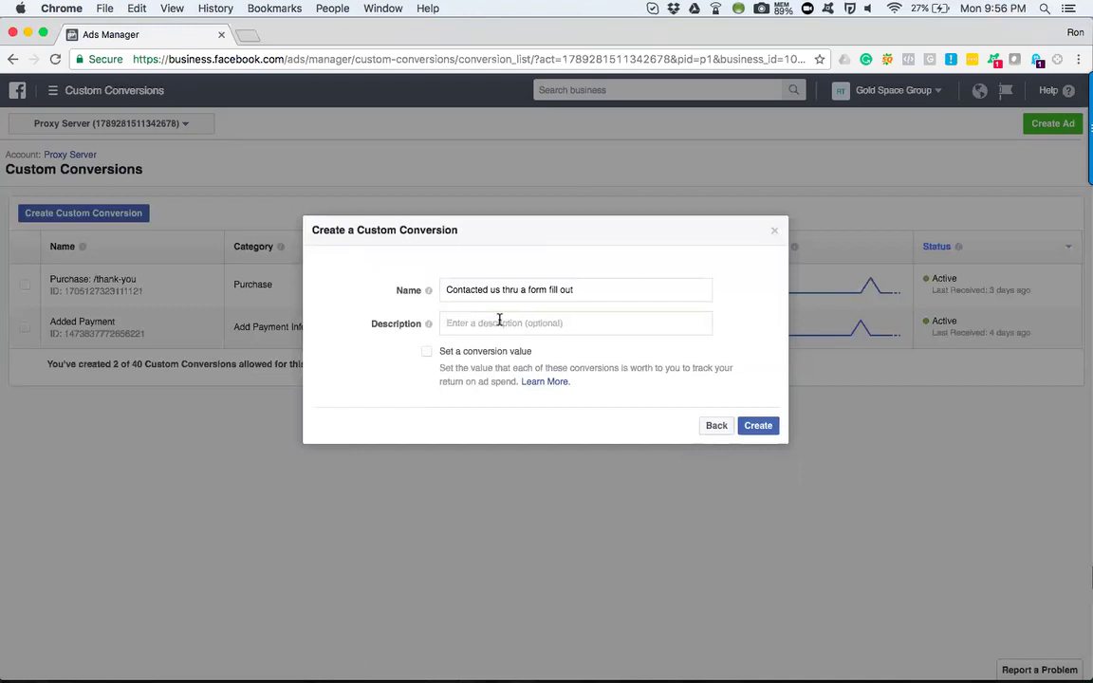
{"action": "type", "text": "Interested in finding out about a mor"}
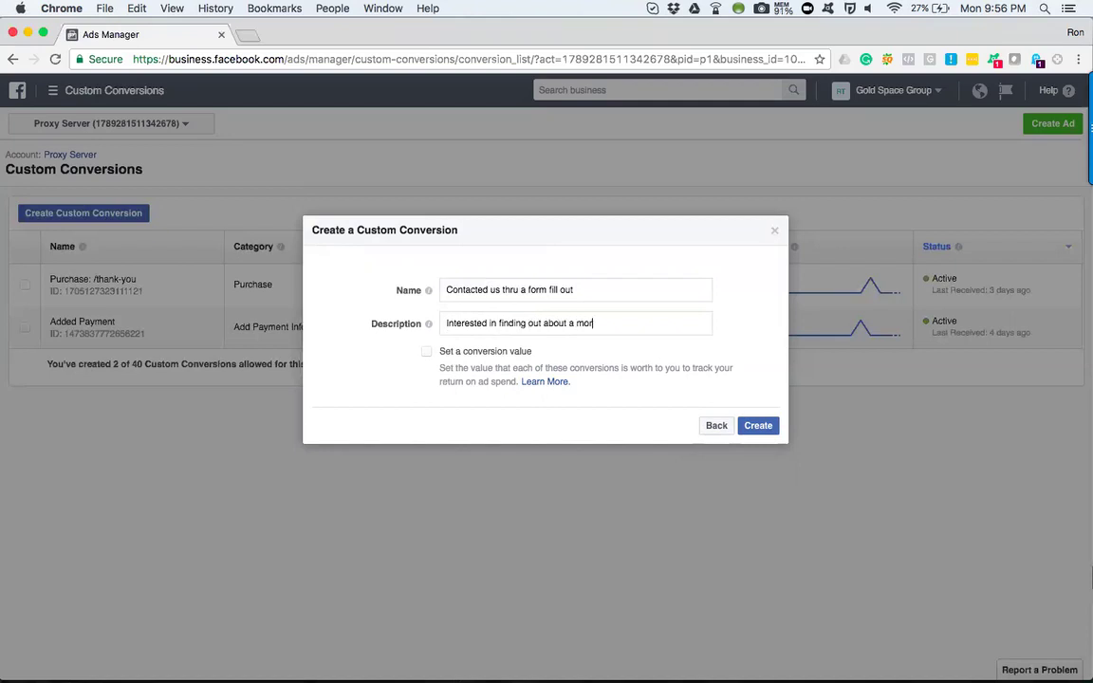
{"action": "type", "text": "tgaee"}
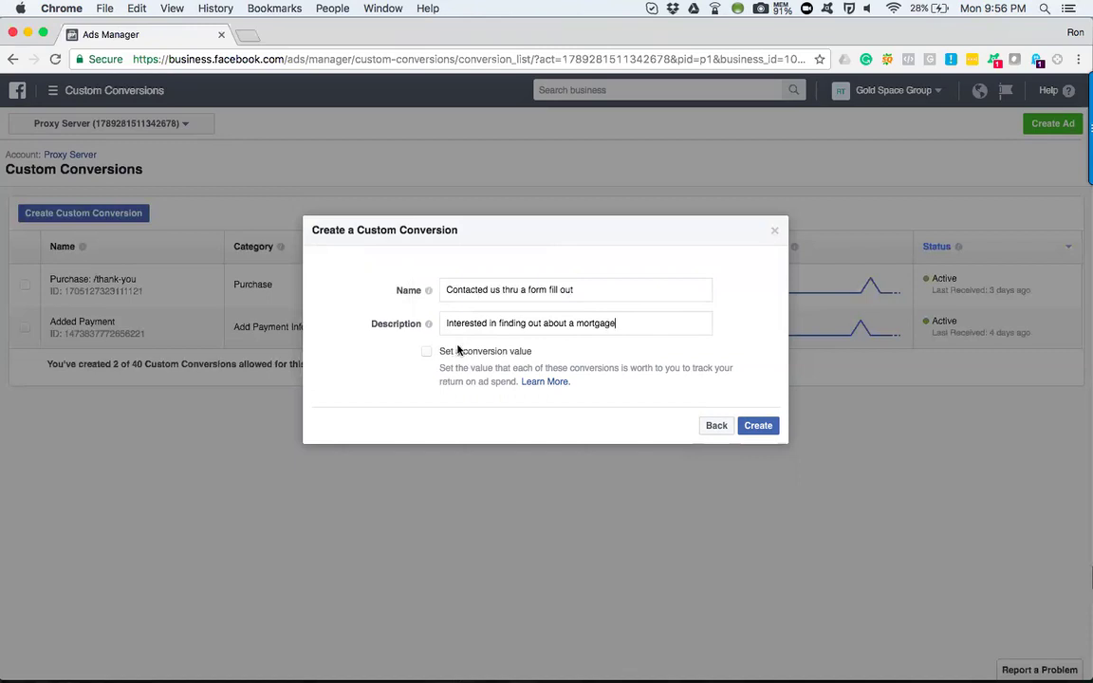
Try a conversion value of $50 and turn the conversion value option back off.
{"action": "left_click", "coordinate": [426, 353]}
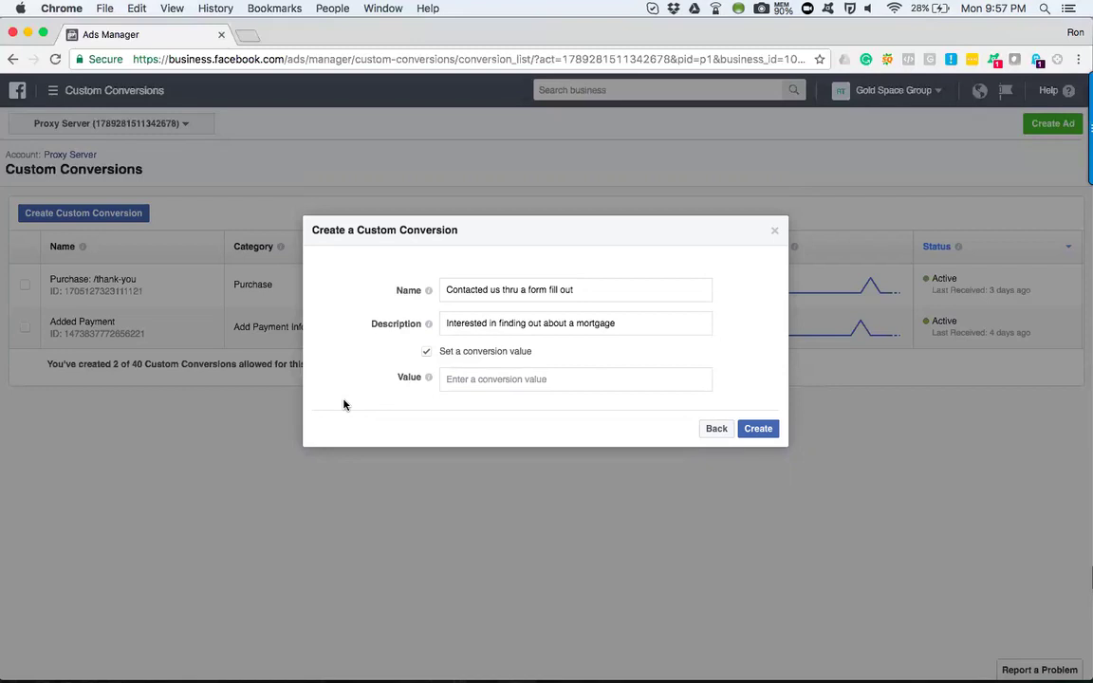
{"action": "left_click", "coordinate": [554, 380]}
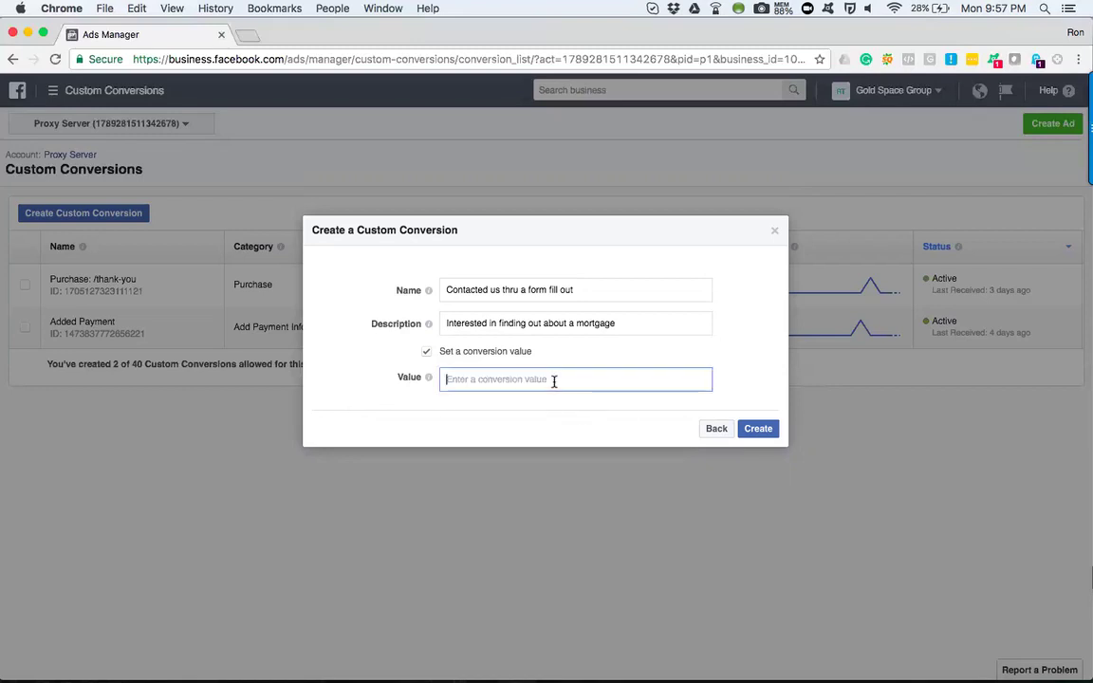
{"action": "type", "text": "$50"}
{"action": "left_click", "coordinate": [426, 351]}
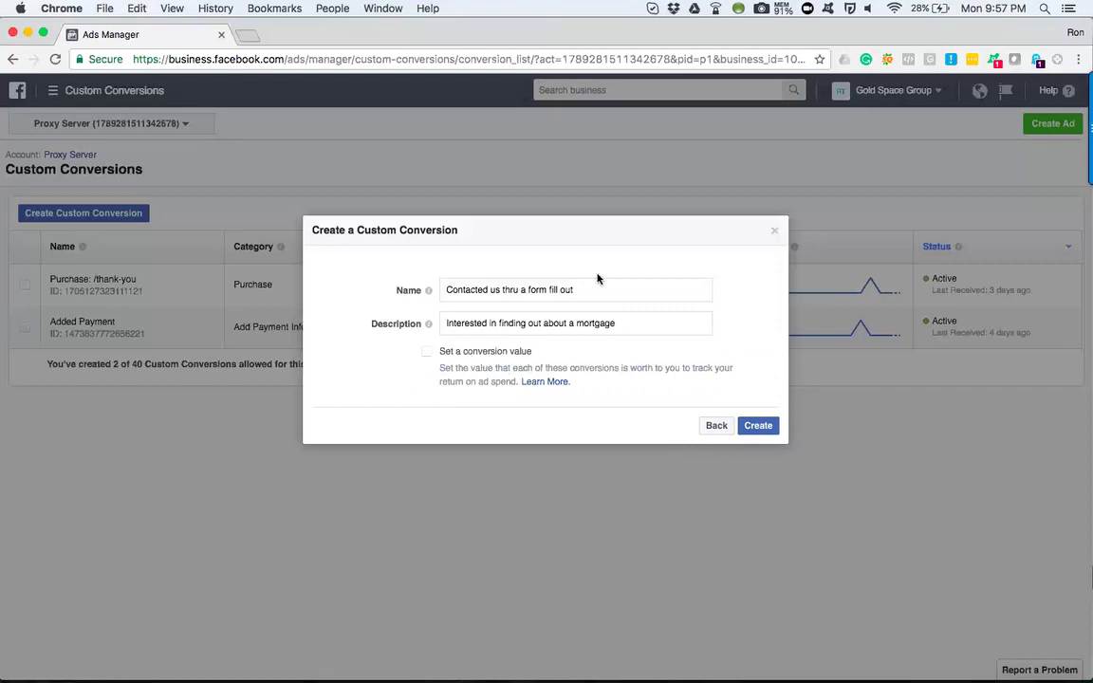
Create the custom conversion and close the confirmation dialog.
{"action": "left_click", "coordinate": [759, 433]}
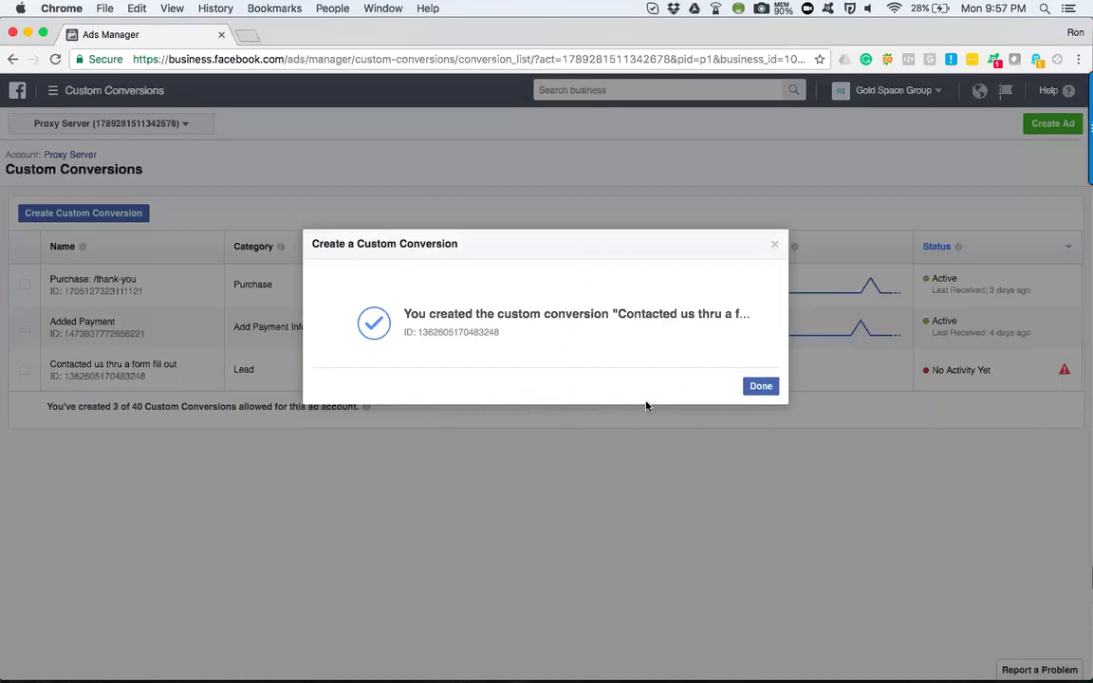
{"action": "left_click", "coordinate": [761, 385]}
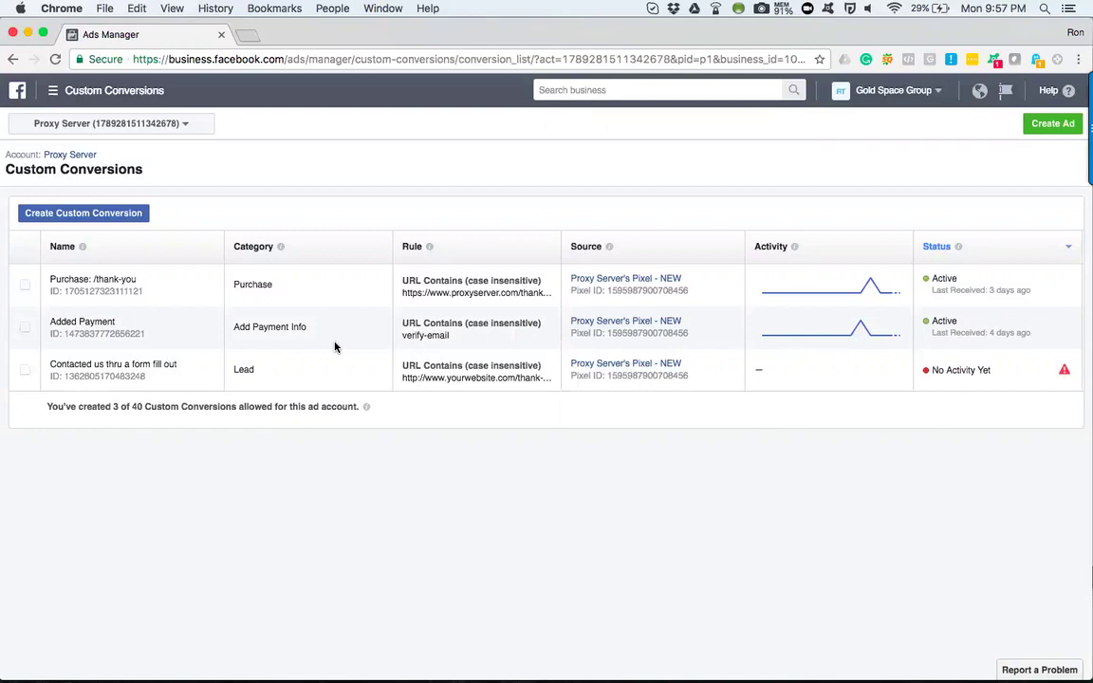
{"action": "left_click", "coordinate": [57, 217]}
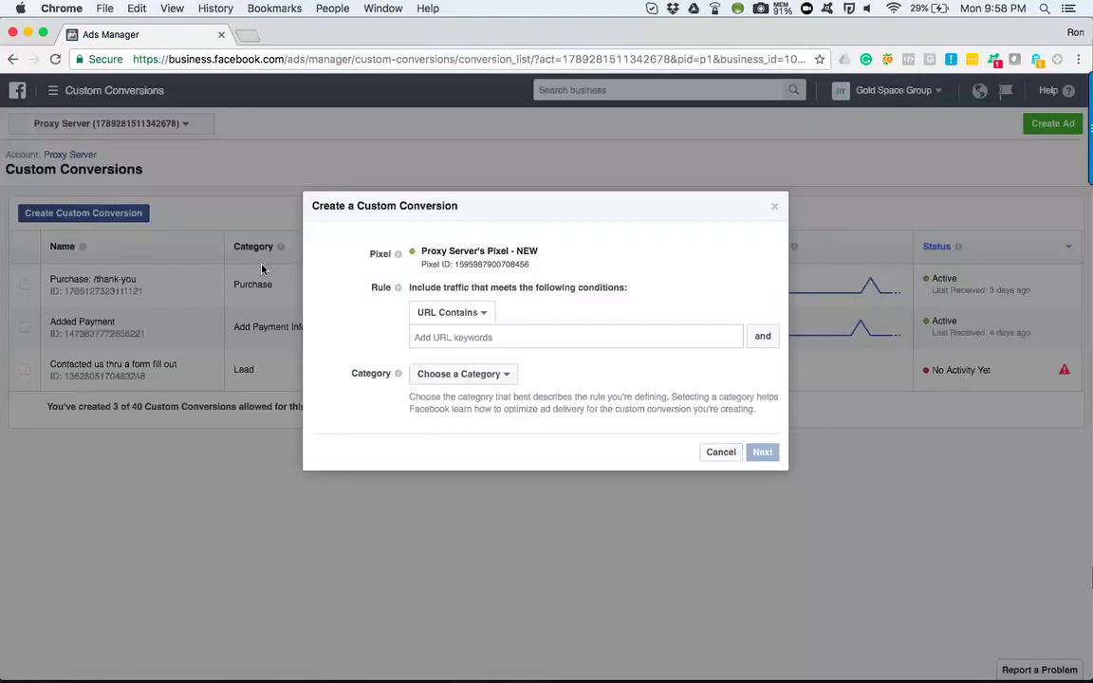
{"action": "left_click", "coordinate": [477, 334]}
{"action": "key", "text": "super+v"}
{"action": "left_click_drag", "start_coordinate": [472, 336], "coordinate": [595, 337]}
{"action": "key", "text": "BackSpace"}
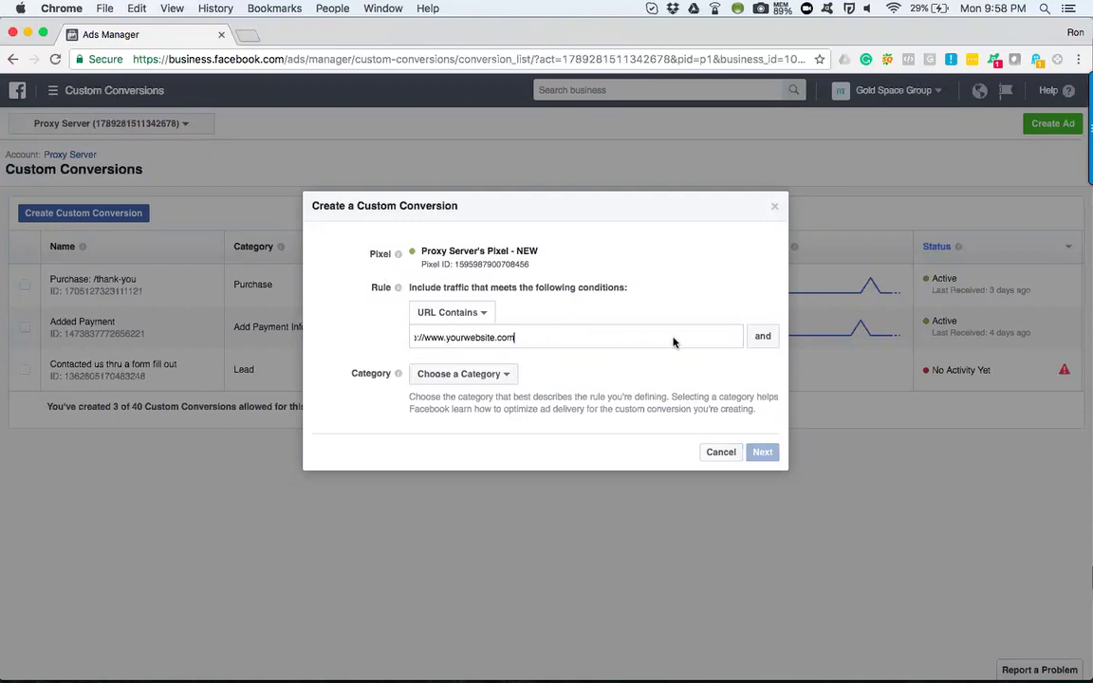
{"action": "left_click", "coordinate": [764, 337]}
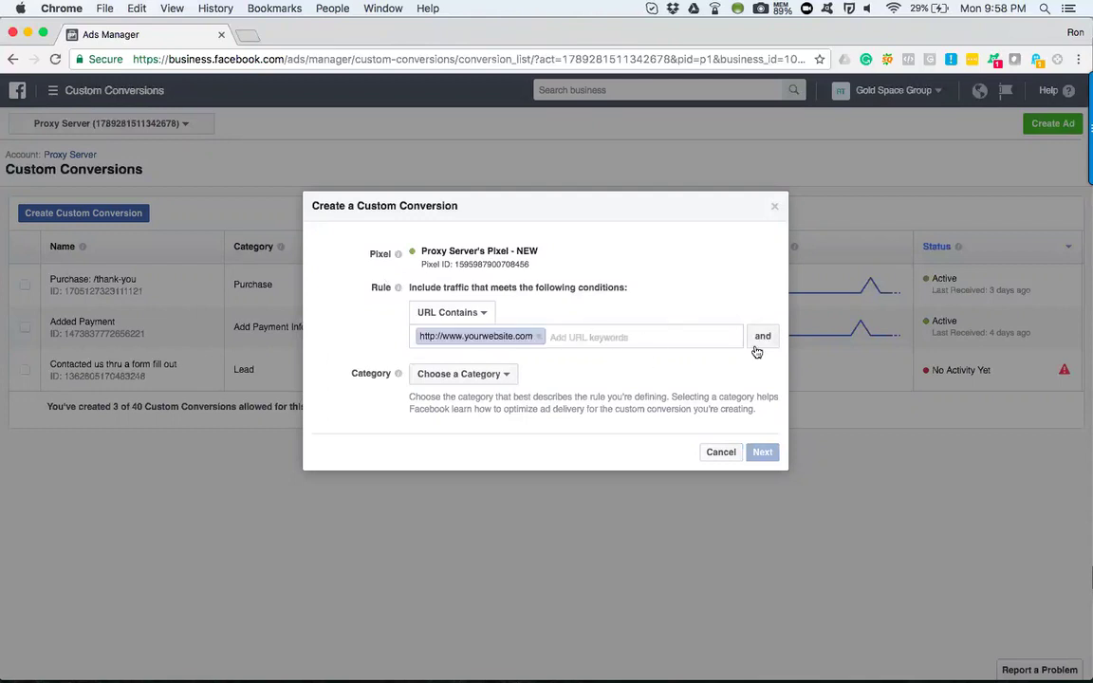
{"action": "left_click", "coordinate": [762, 336]}
{"action": "left_click", "coordinate": [569, 368]}
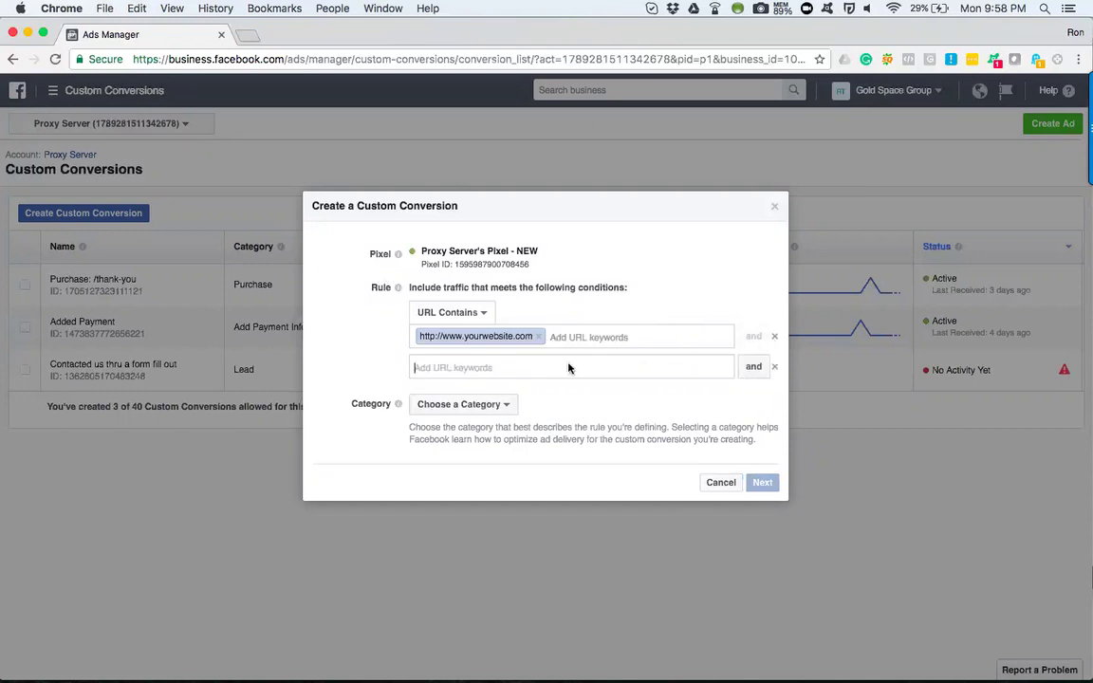
{"action": "type", "text": "http://www.yourwebsite.com/thank-you"}
{"action": "key", "text": "BackSpace"}
{"action": "key", "text": "BackSpace"}
{"action": "key", "text": "BackSpace"}
{"action": "key", "text": "BackSpace"}
{"action": "key", "text": "BackSpace"}
{"action": "key", "text": "BackSpace"}
{"action": "key", "text": "BackSpace"}
{"action": "key", "text": "BackSpace"}
{"action": "key", "text": "BackSpace"}
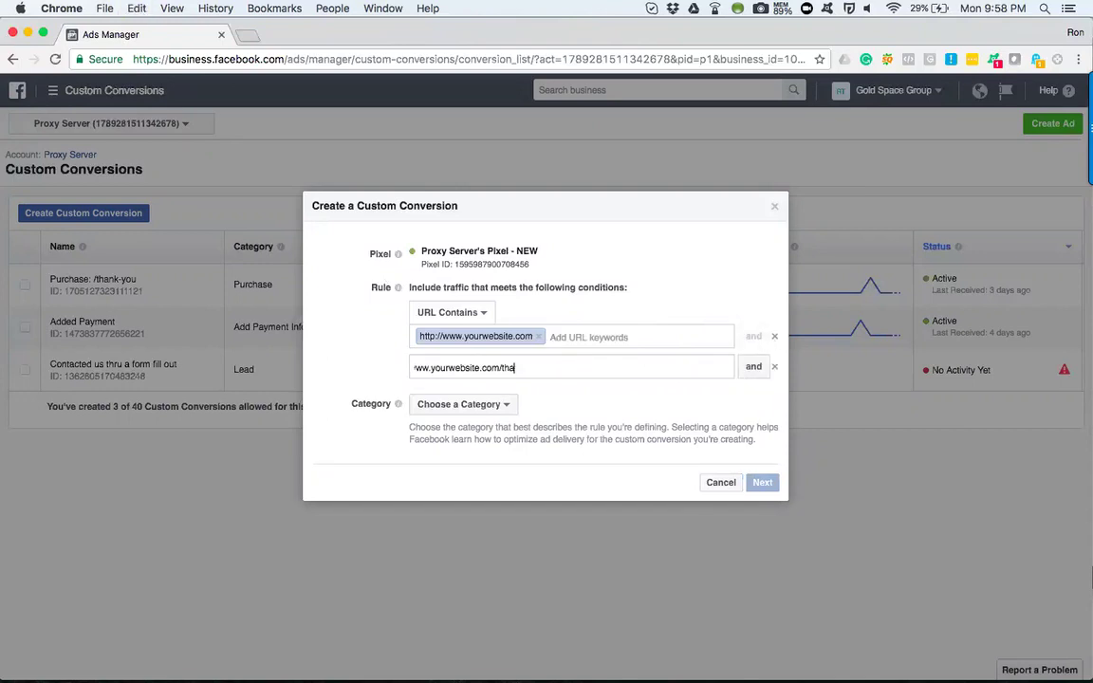
{"action": "type", "text": "contact-us"}
{"action": "left_click", "coordinate": [752, 368]}
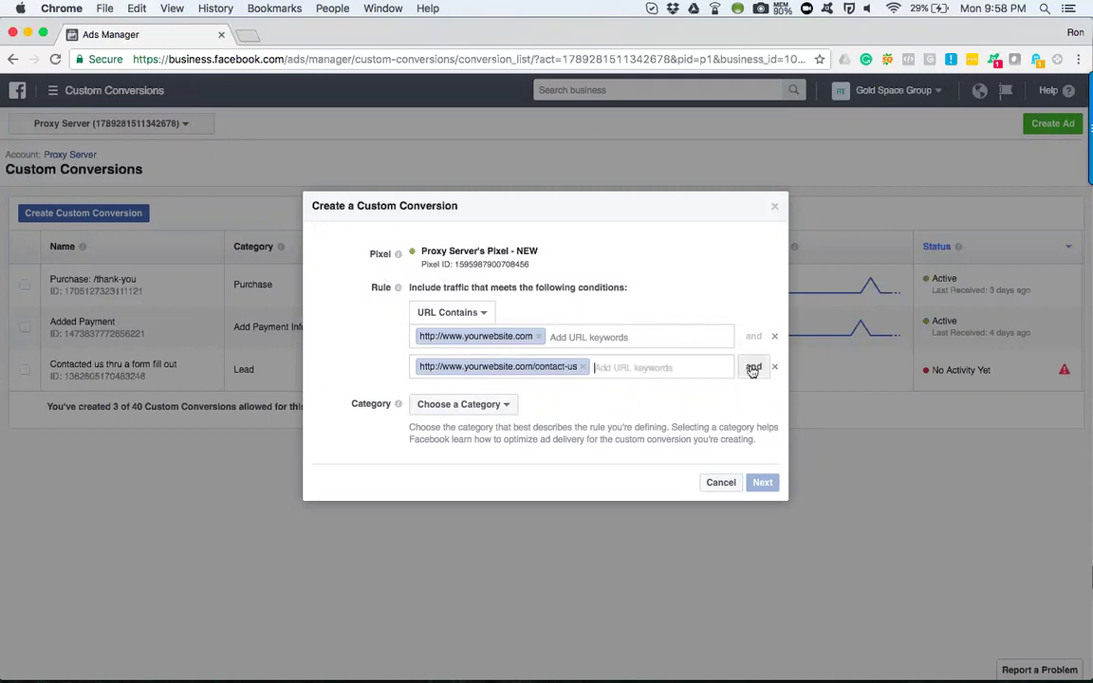
{"action": "left_click", "coordinate": [752, 368]}
{"action": "type", "text": "http://www.yourwebsite.com/thank-you"}
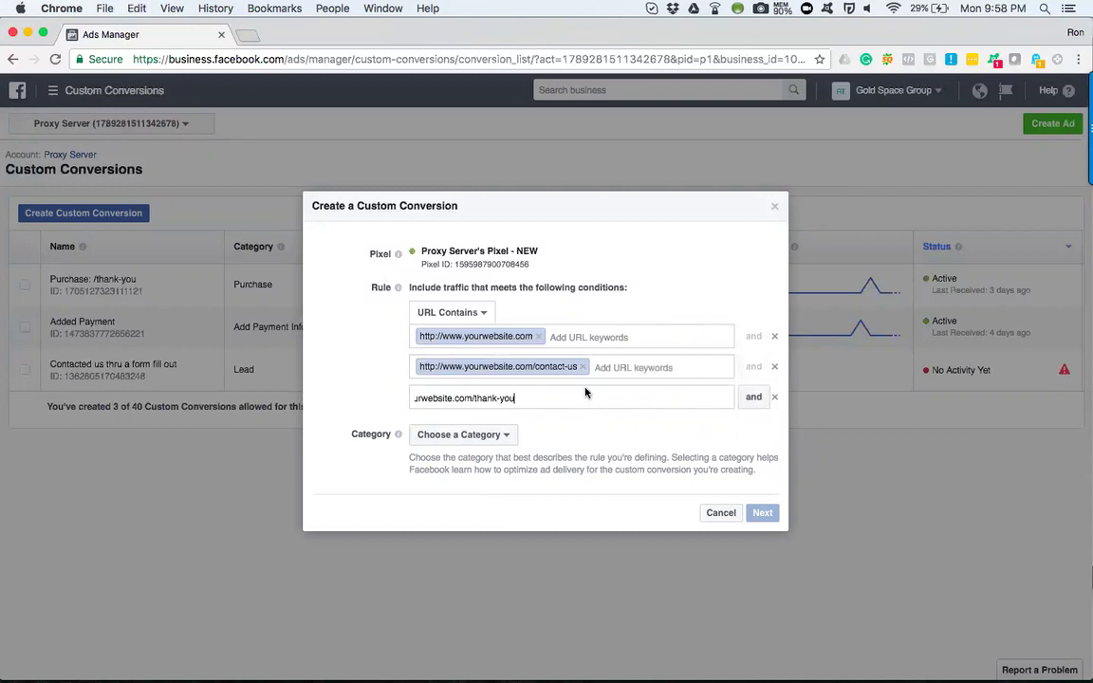
{"action": "key", "text": "Return"}
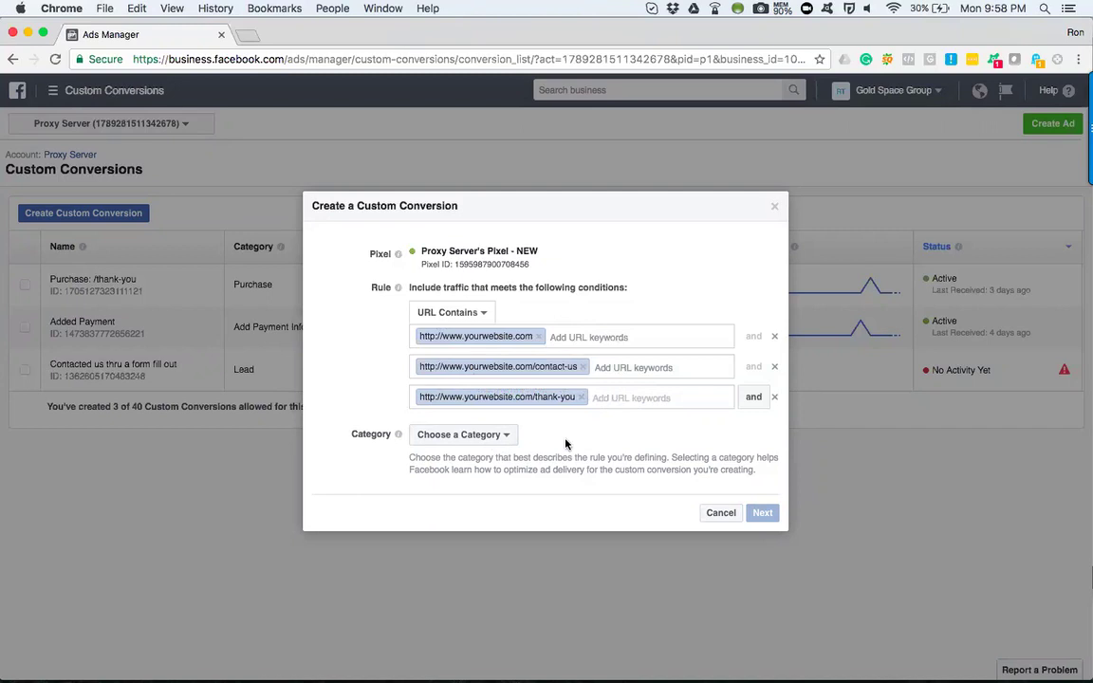
{"action": "left_click", "coordinate": [775, 396]}
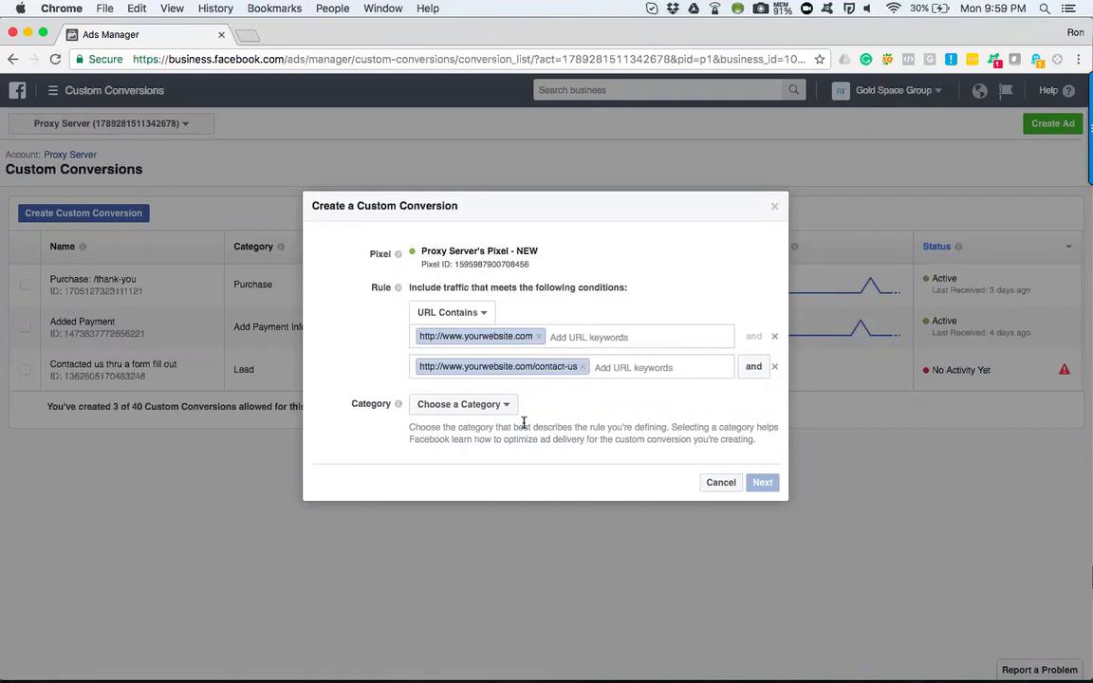
Try the Complete Registration category, settle on View Content for the conversion, and continue to the naming page.
{"action": "left_click", "coordinate": [483, 405]}
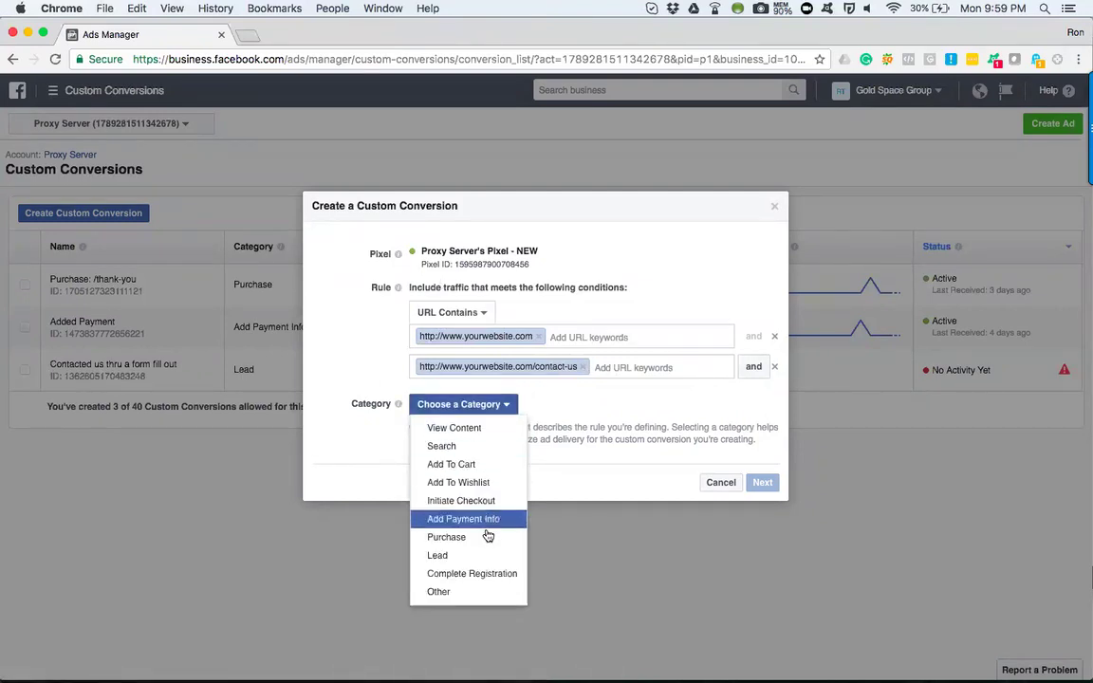
{"action": "left_click", "coordinate": [468, 574]}
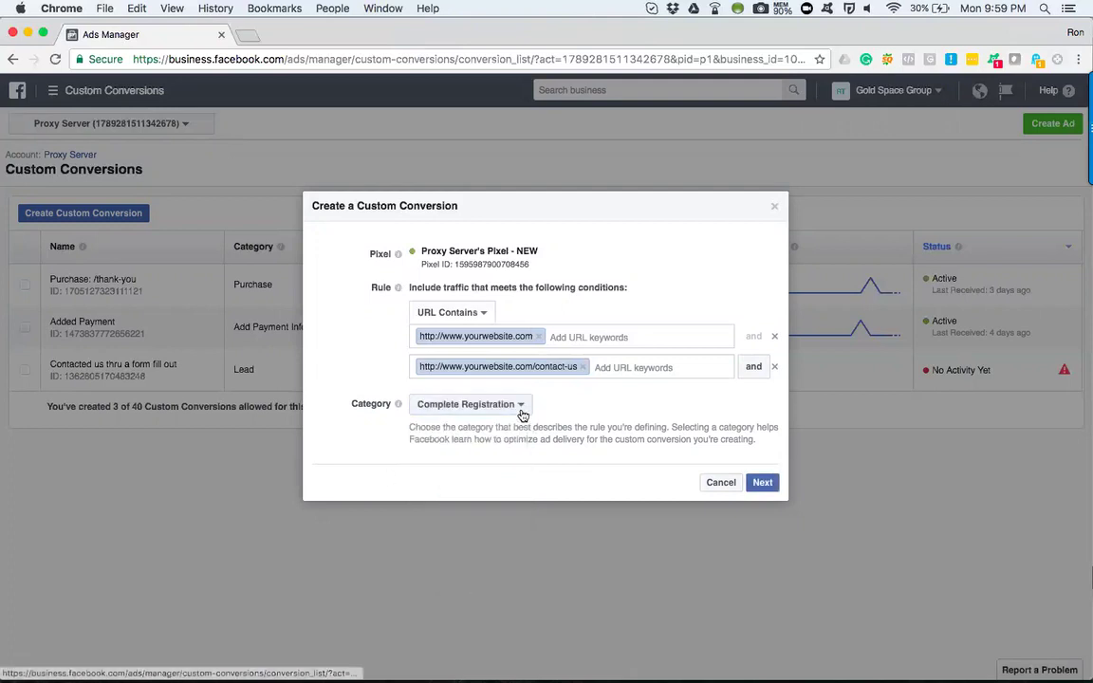
{"action": "left_click", "coordinate": [469, 404]}
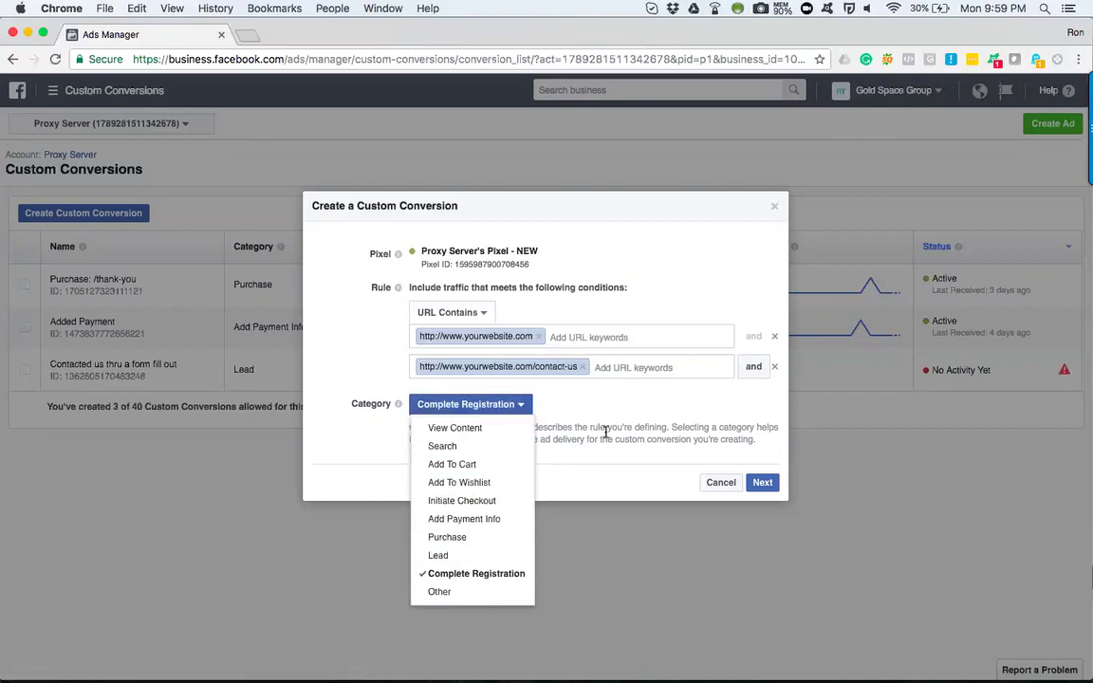
{"action": "left_click", "coordinate": [463, 428]}
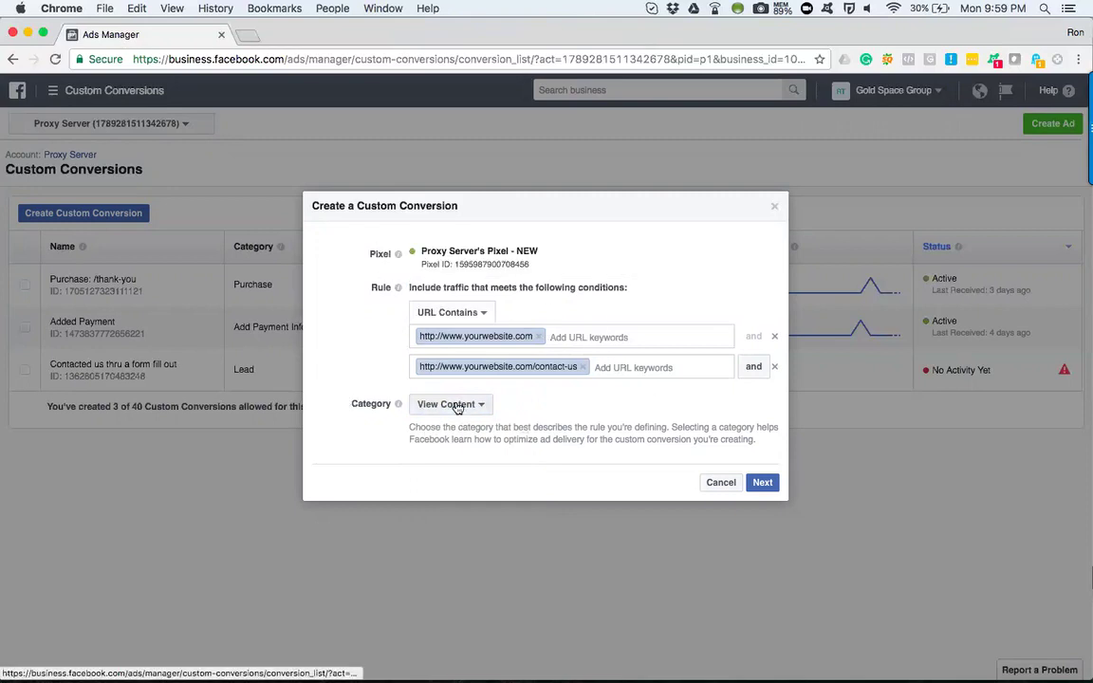
{"action": "left_click", "coordinate": [763, 483]}
Create the conversion with the name "Contact Us Page View" and the description "Looked at the contact us page", and close the dialog.
{"action": "left_click", "coordinate": [448, 290]}
{"action": "type", "text": "C"}
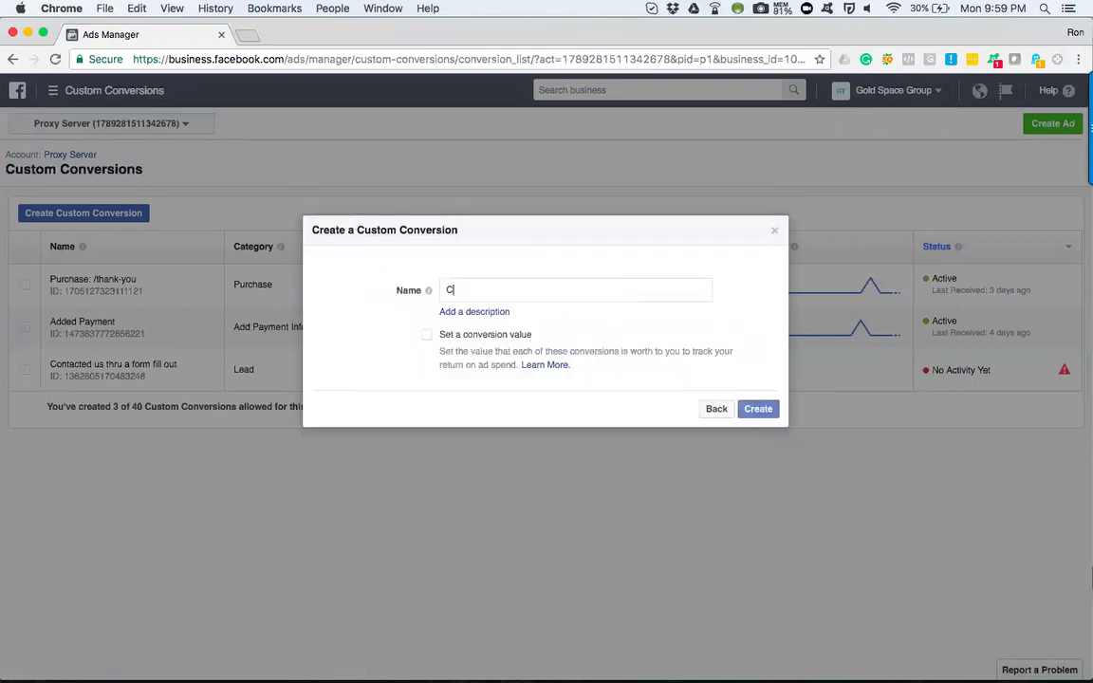
{"action": "type", "text": "onaact "}
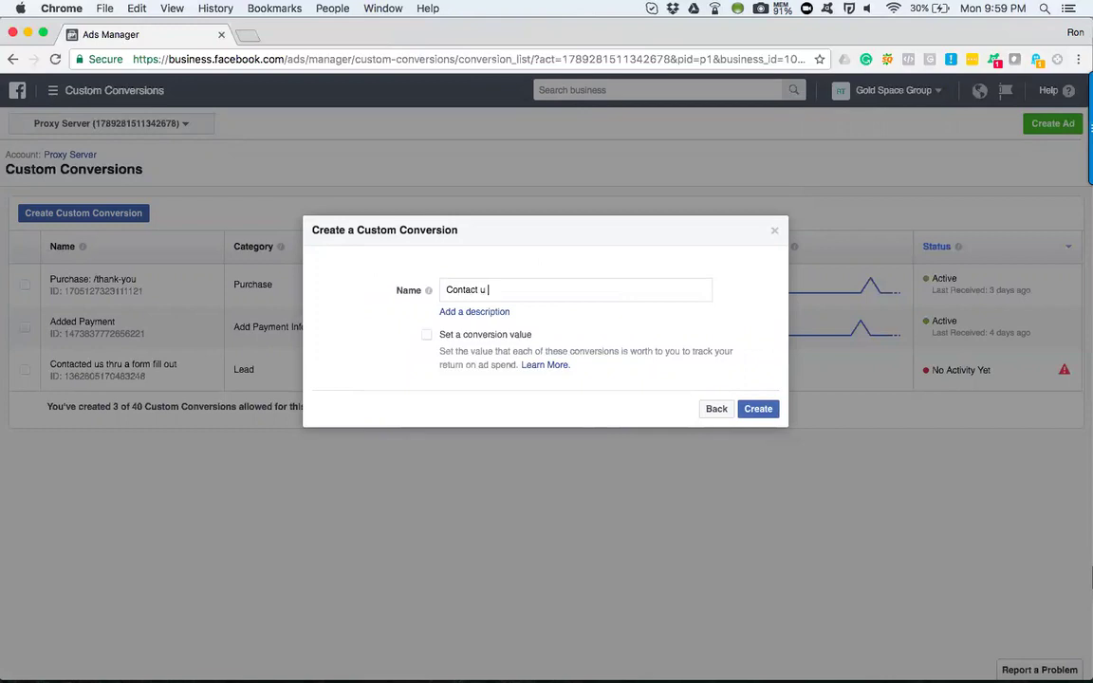
{"action": "type", "text": "Us Page View"}
{"action": "left_click", "coordinate": [474, 312]}
{"action": "type", "text": "Loo"}
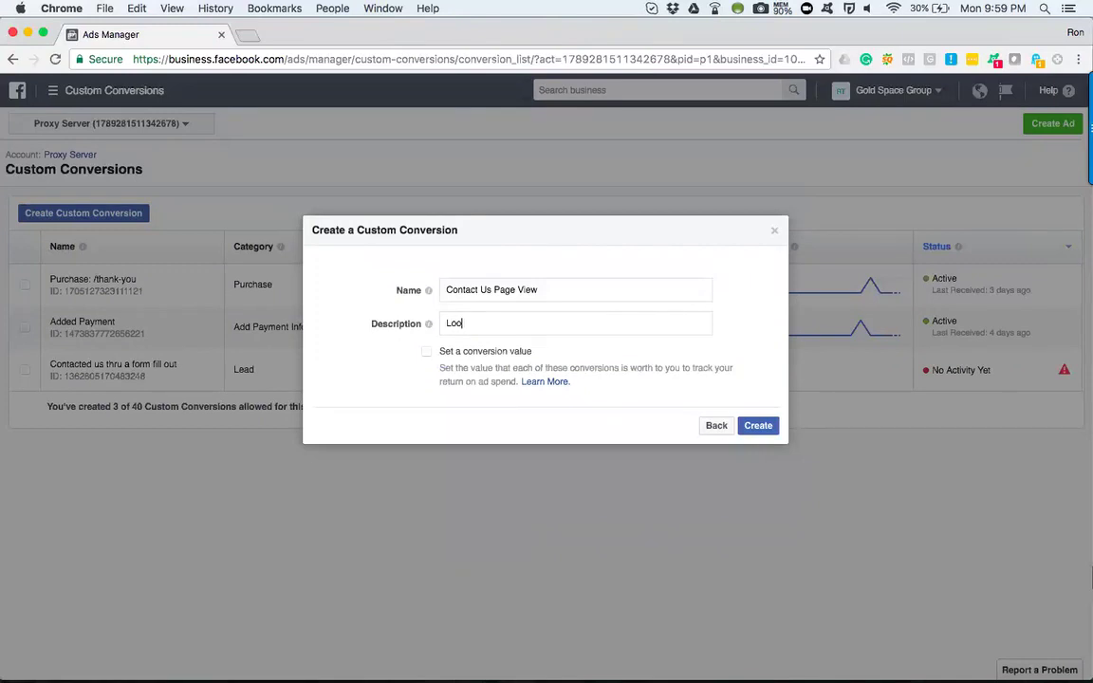
{"action": "type", "text": "ked at the contact us page"}
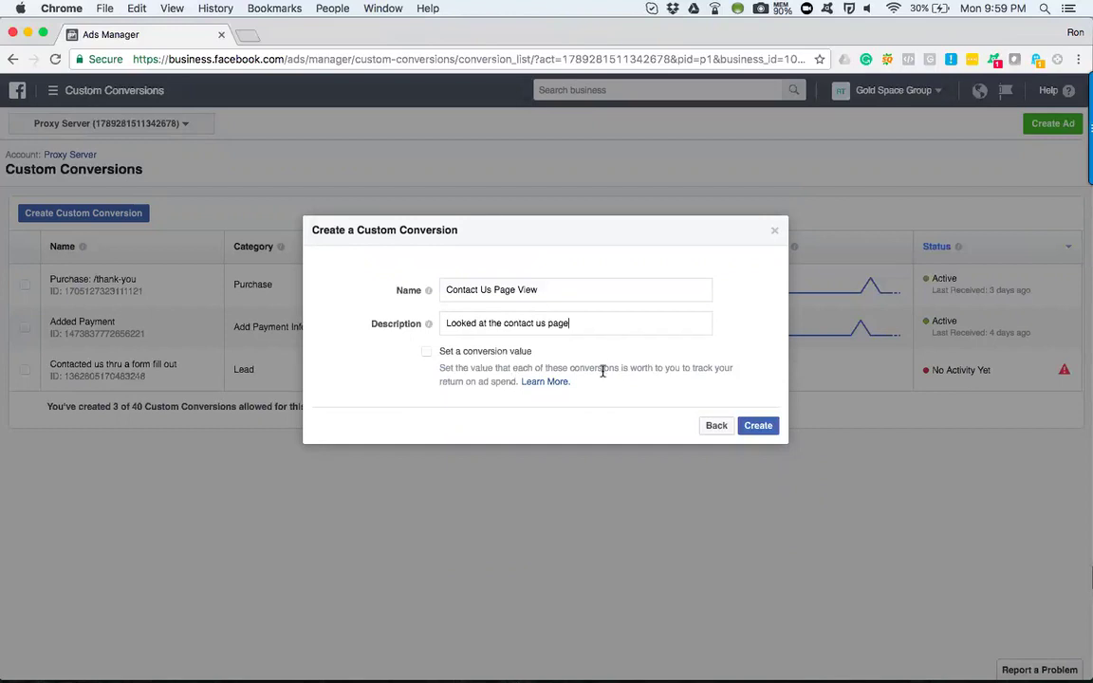
{"action": "left_click", "coordinate": [760, 427]}
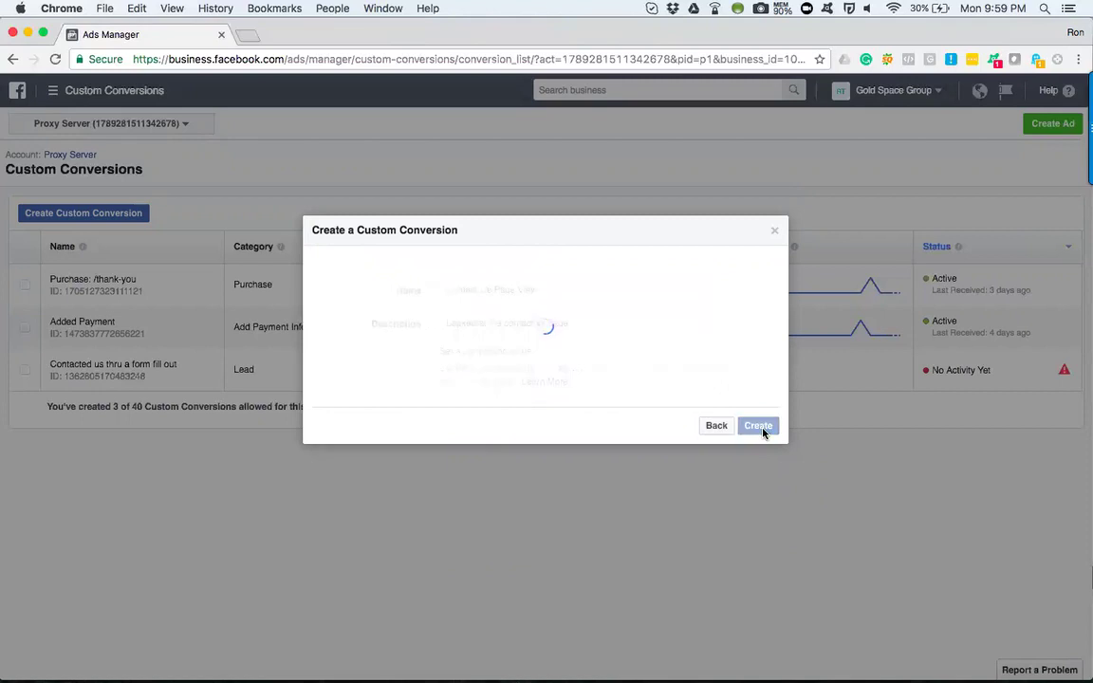
{"action": "left_click", "coordinate": [763, 385]}
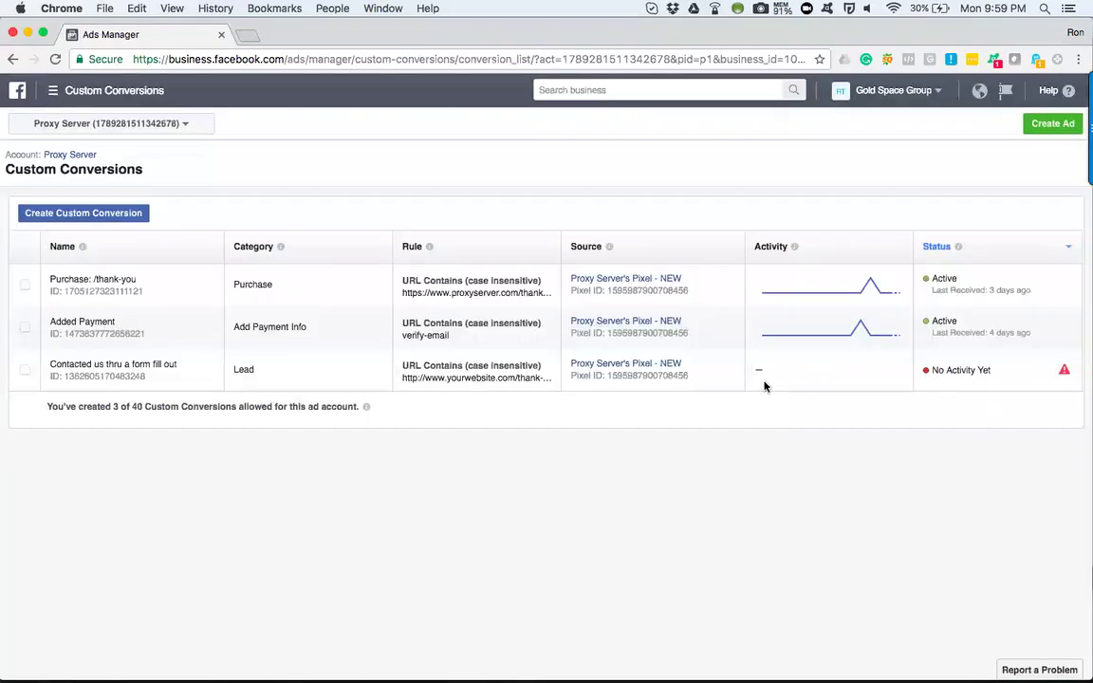
Start another custom conversion with a URL Contains condition for proxyserver.com.
{"action": "left_click", "coordinate": [91, 216]}
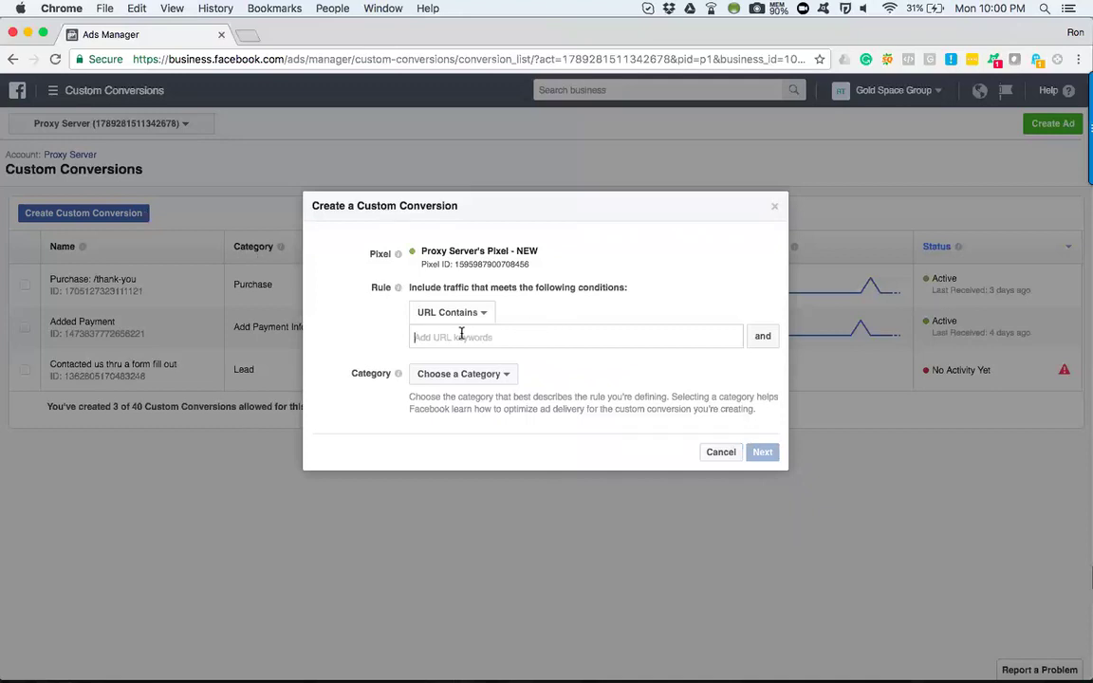
{"action": "type", "text": "proxyserver.com"}
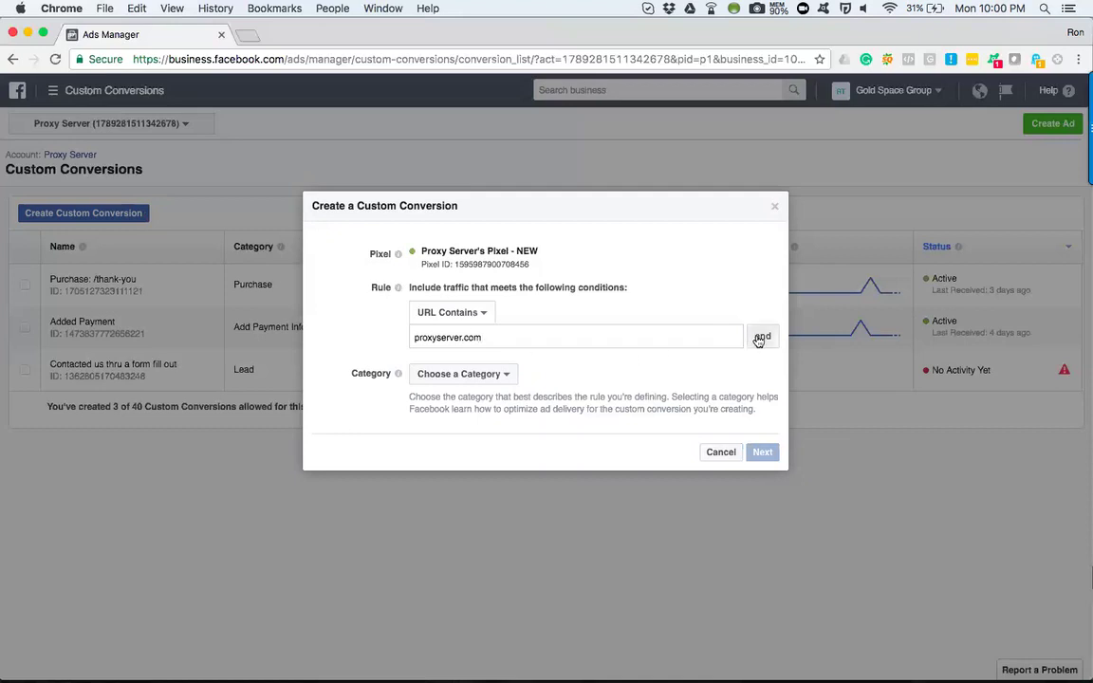
{"action": "key", "text": "Return"}
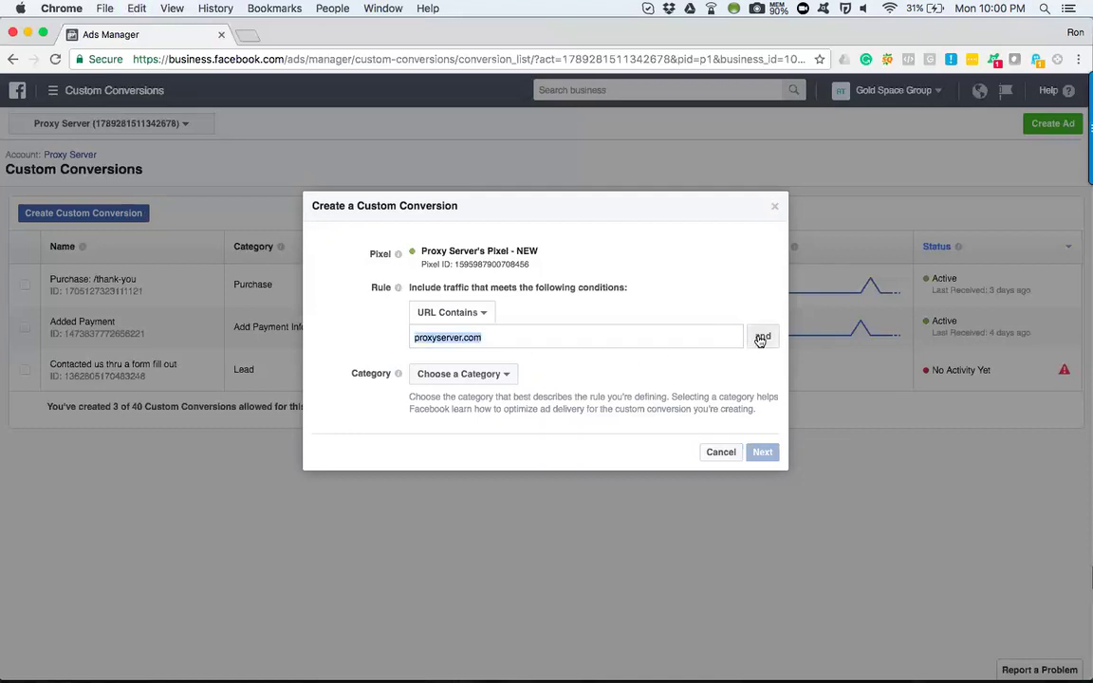
Add a second URL condition to the rule for proxyserver.com/contact-us.
{"action": "left_click", "coordinate": [762, 336]}
{"action": "type", "text": "proxyserver.com"}
{"action": "type", "text": "/conta"}
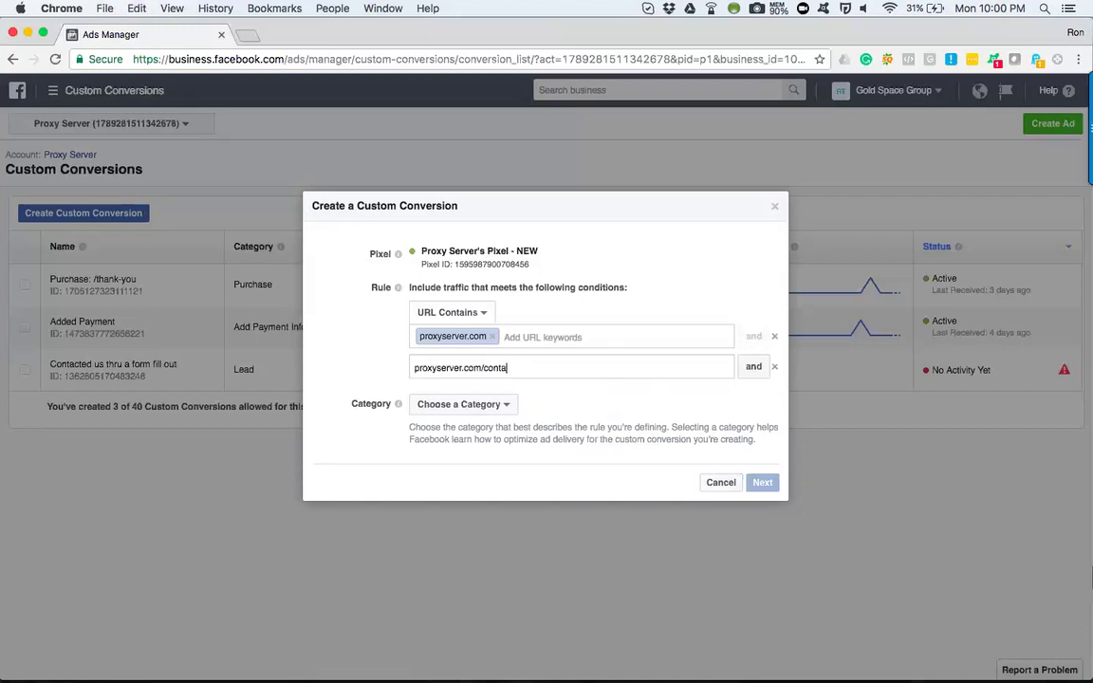
{"action": "type", "text": "ct-us"}
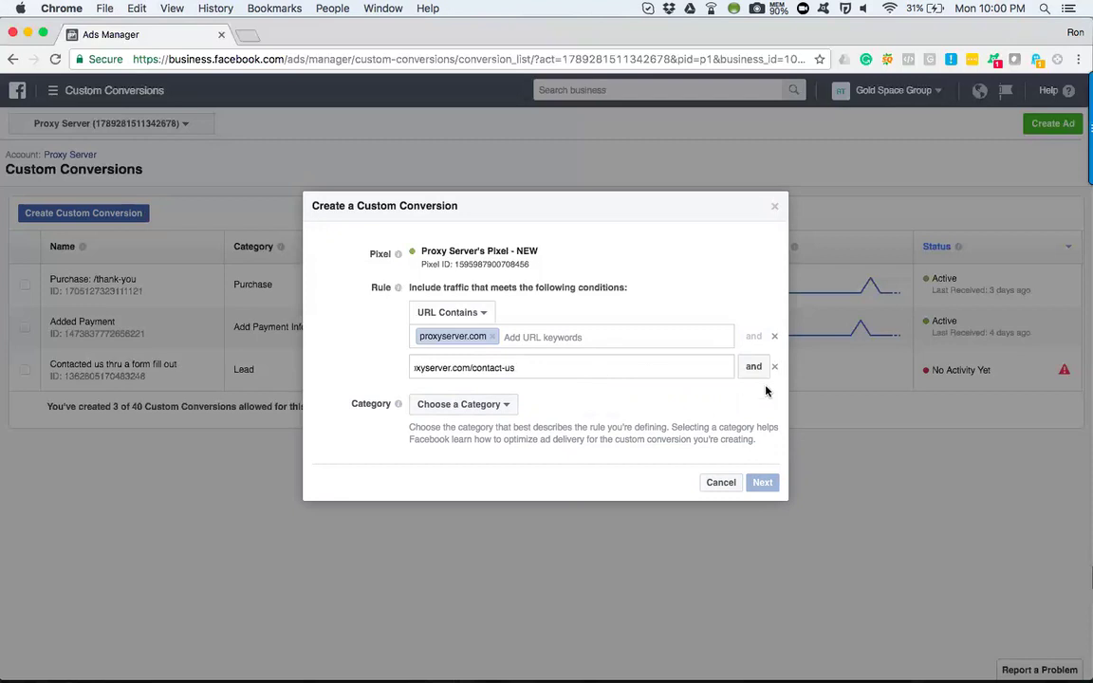
{"action": "key", "text": "Return"}
Add a third URL condition to the rule for proxyserver.com/thank-you.
{"action": "left_click", "coordinate": [754, 367]}
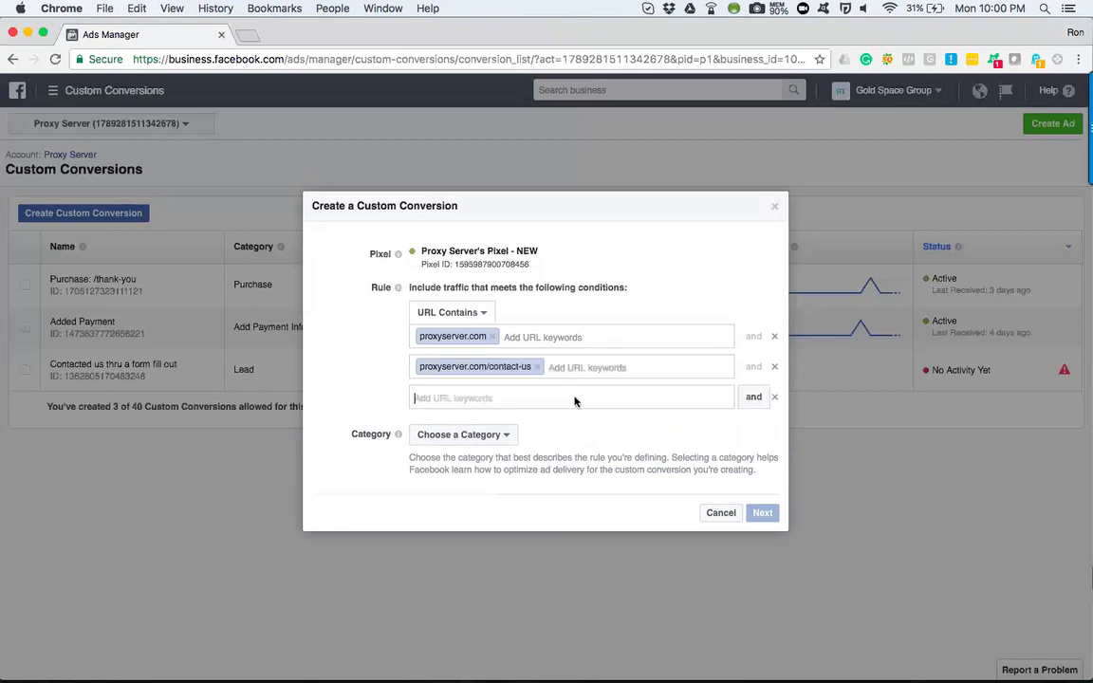
{"action": "type", "text": "proxyserver.com"}
{"action": "type", "text": "/thank-you"}
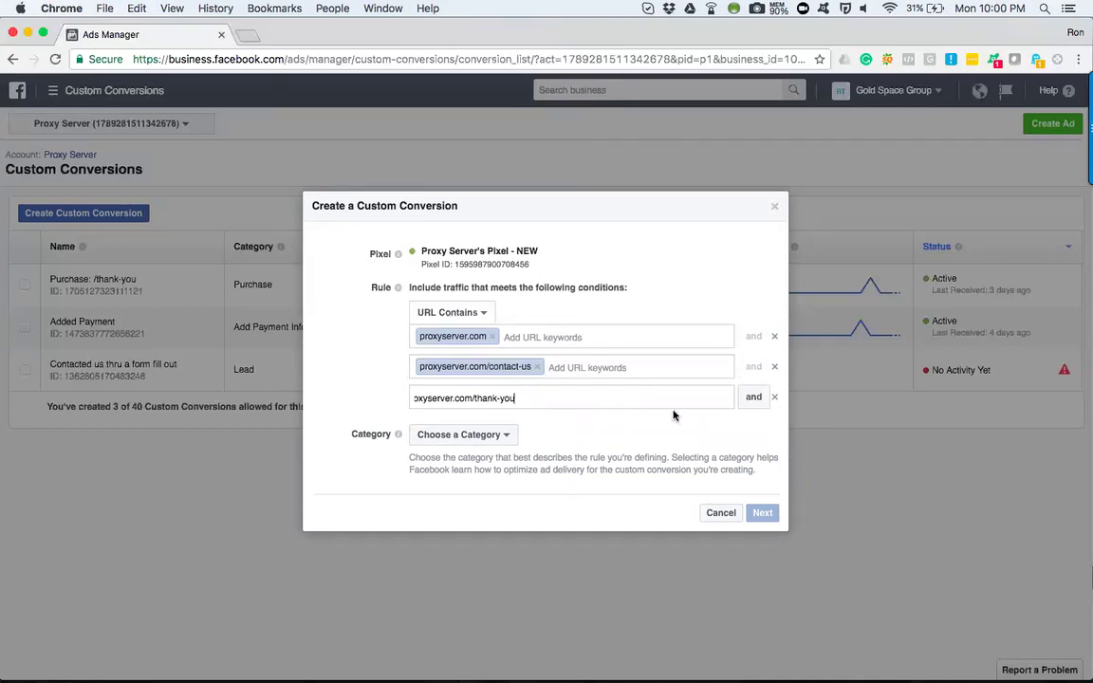
{"action": "key", "text": "Return"}
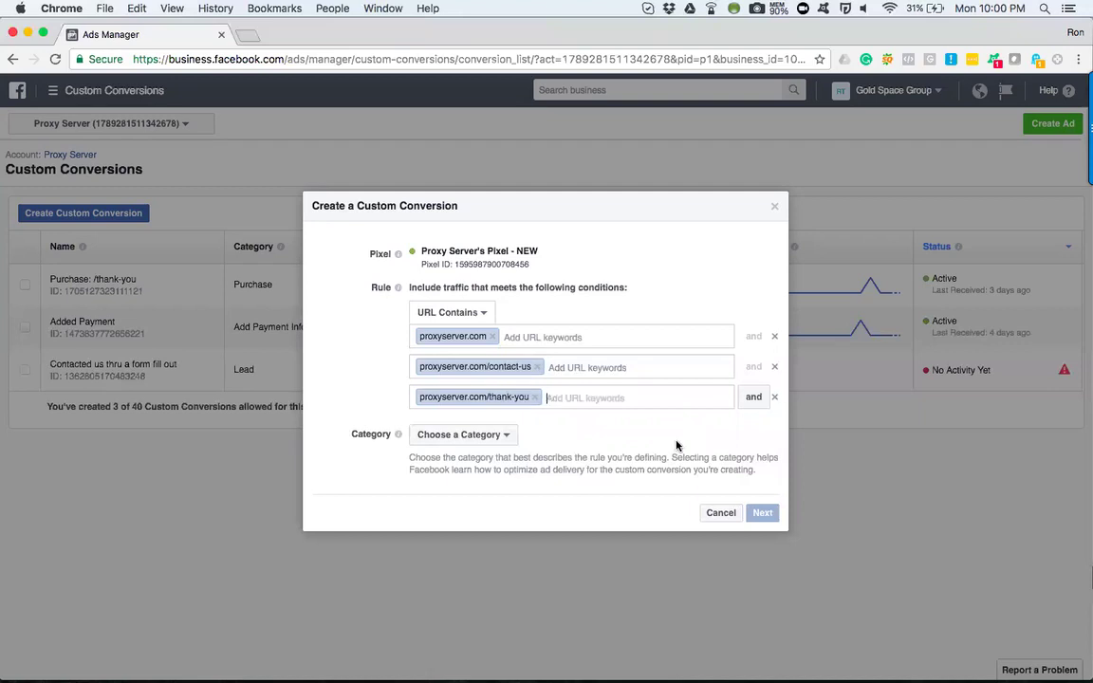
Add five empty URL conditions below the thank-you condition and remove them again.
{"action": "left_click", "coordinate": [754, 398]}
{"action": "left_click", "coordinate": [754, 428]}
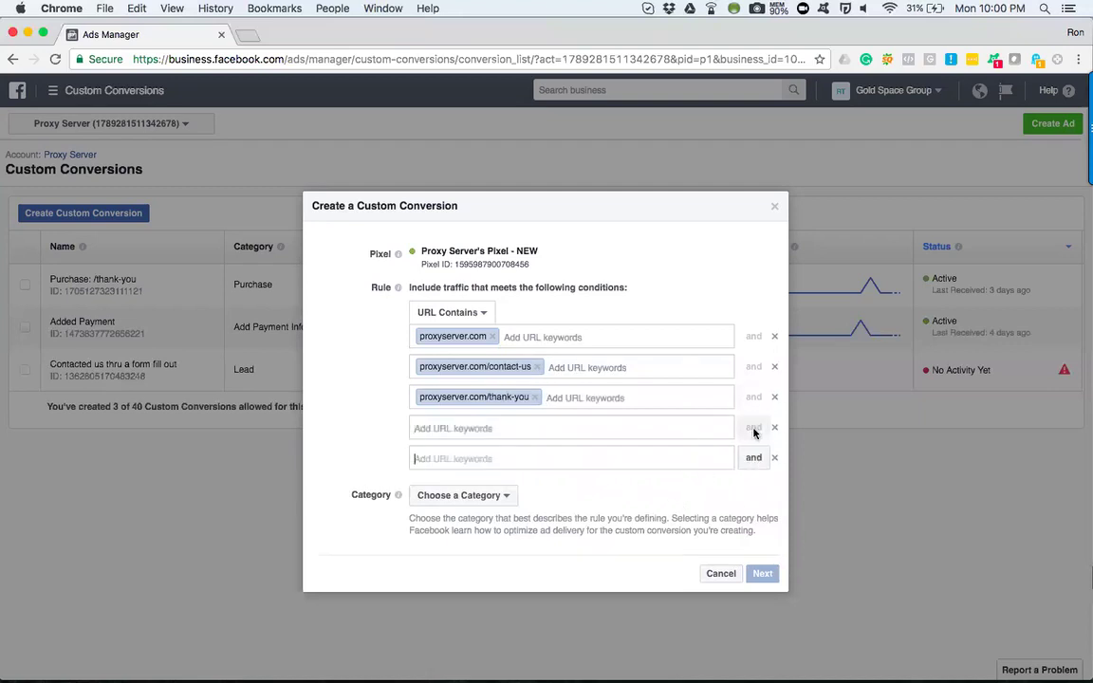
{"action": "left_click", "coordinate": [759, 459]}
{"action": "left_click", "coordinate": [760, 488]}
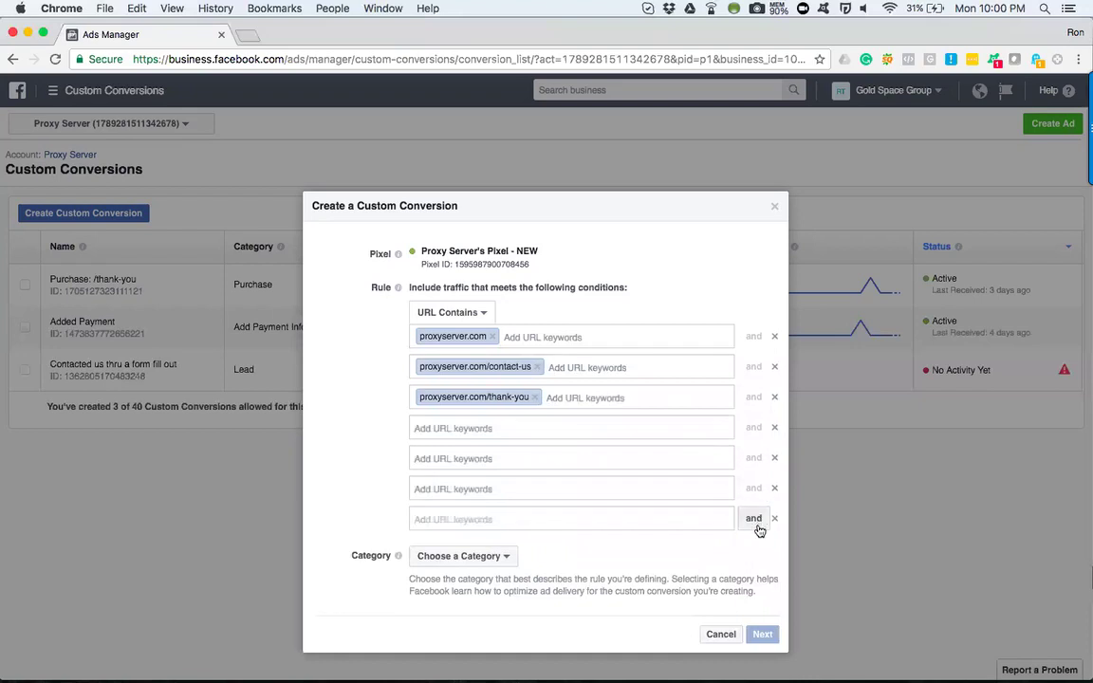
{"action": "left_click", "coordinate": [755, 520]}
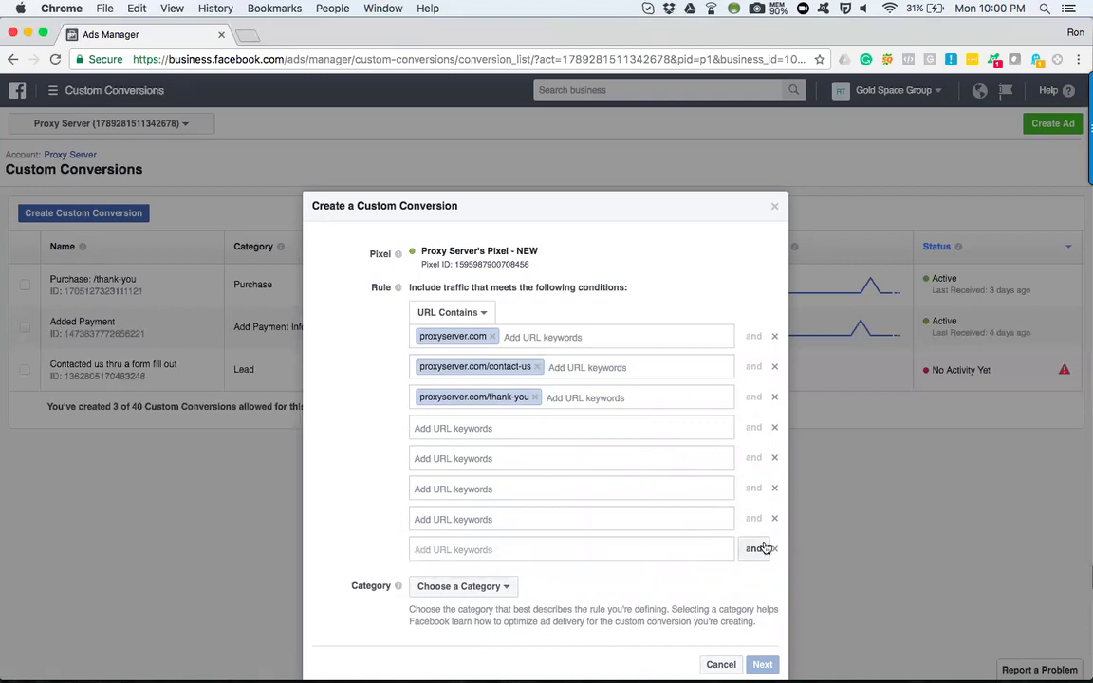
{"action": "left_click", "coordinate": [774, 428]}
{"action": "left_click", "coordinate": [774, 427]}
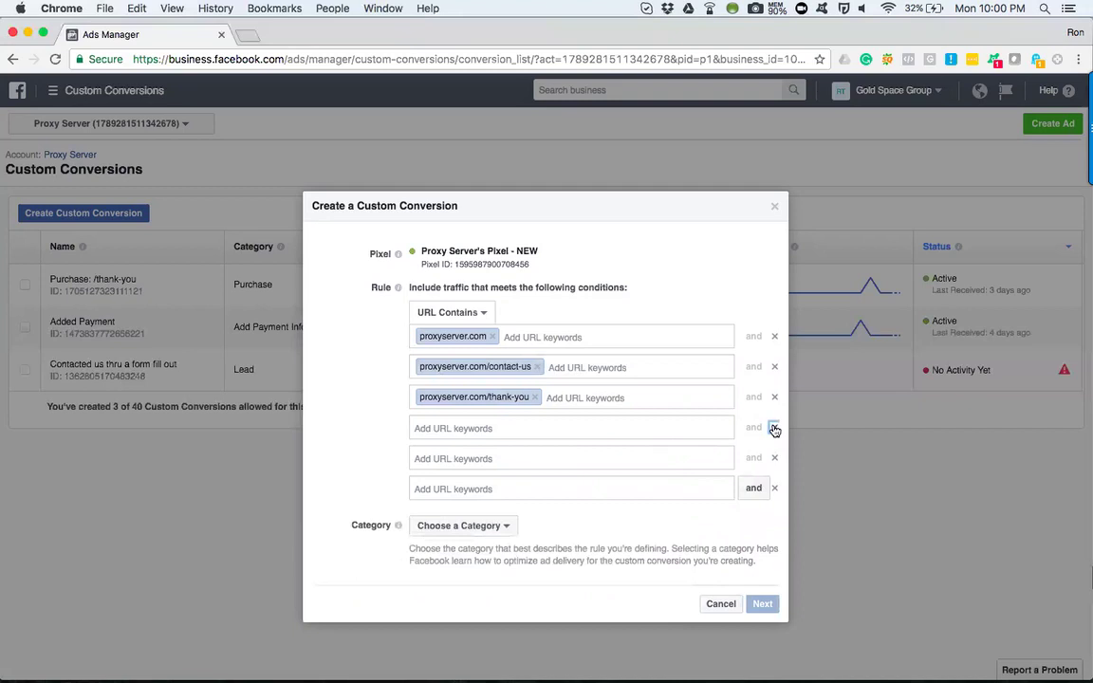
{"action": "left_click", "coordinate": [774, 428]}
{"action": "left_click", "coordinate": [774, 428]}
{"action": "left_click", "coordinate": [774, 428]}
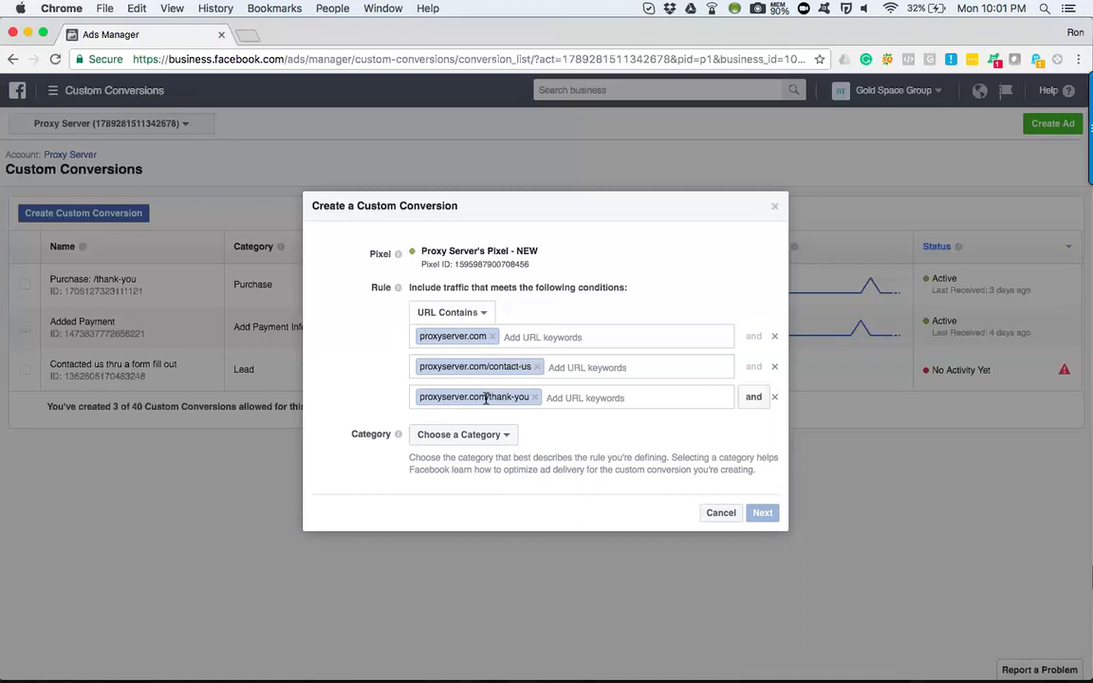
Set the three-condition conversion's category to Lead and proceed to its name field.
{"action": "left_click", "coordinate": [495, 435]}
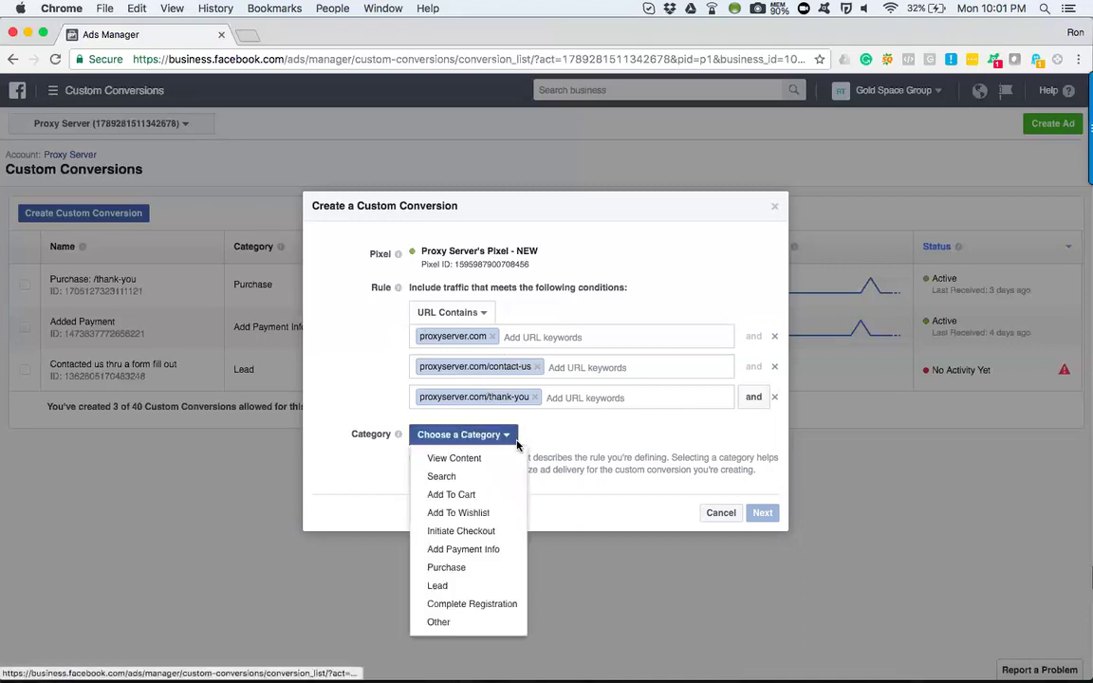
{"action": "left_click", "coordinate": [489, 587]}
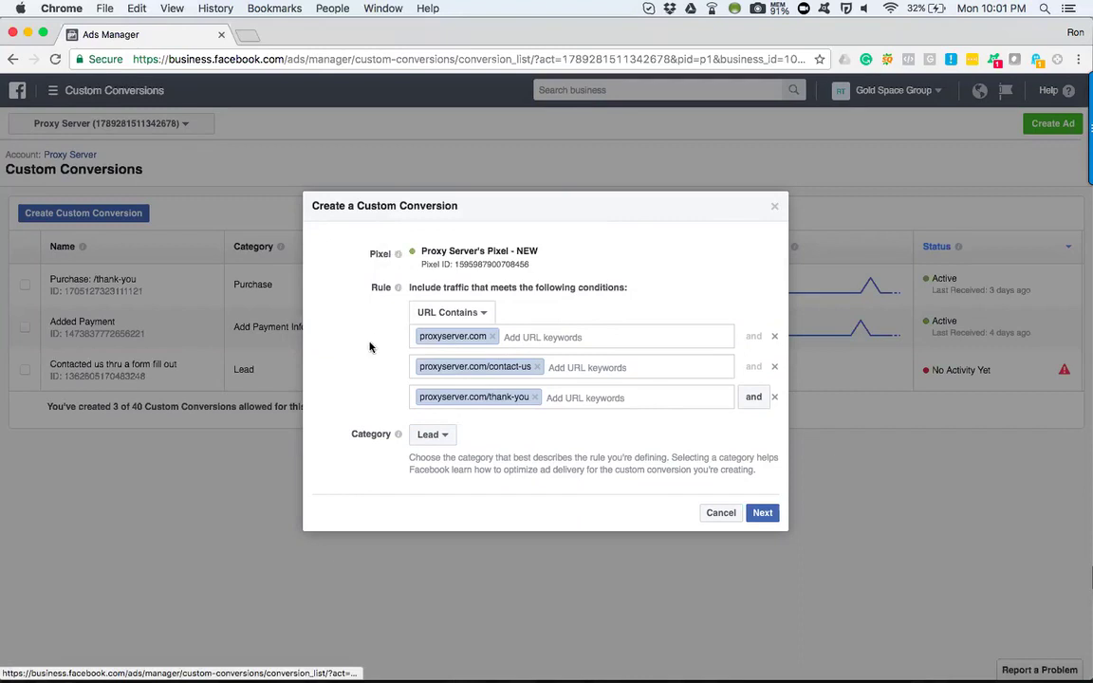
{"action": "left_click", "coordinate": [755, 513]}
{"action": "left_click", "coordinate": [503, 290]}
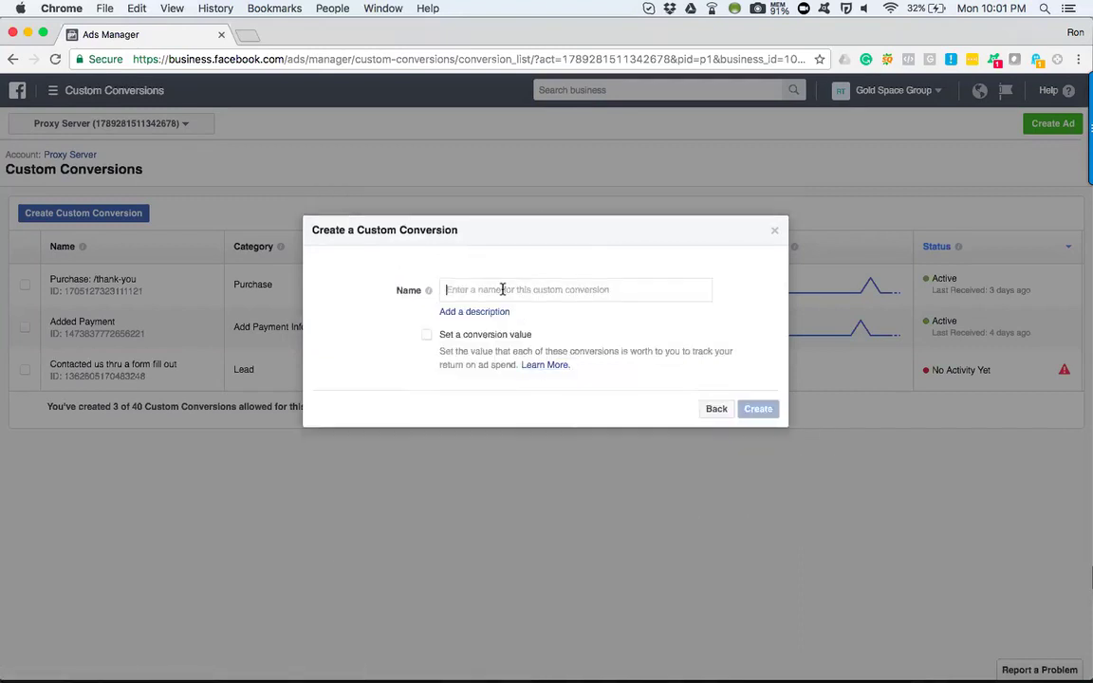
Name the conversion "Filled Out Contact Us Form", create it and refresh the custom conversions list.
{"action": "type", "text": "Filled OUt"}
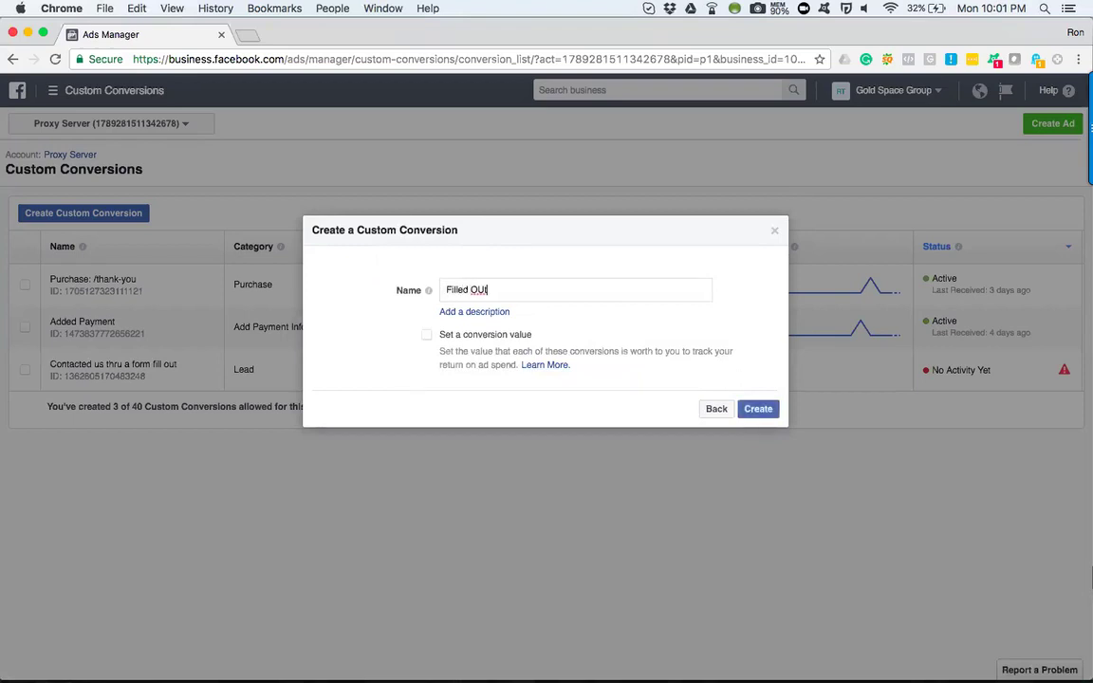
{"action": "key", "text": "BackSpace"}
{"action": "type", "text": "ut Contact Us Form"}
{"action": "left_click", "coordinate": [758, 409]}
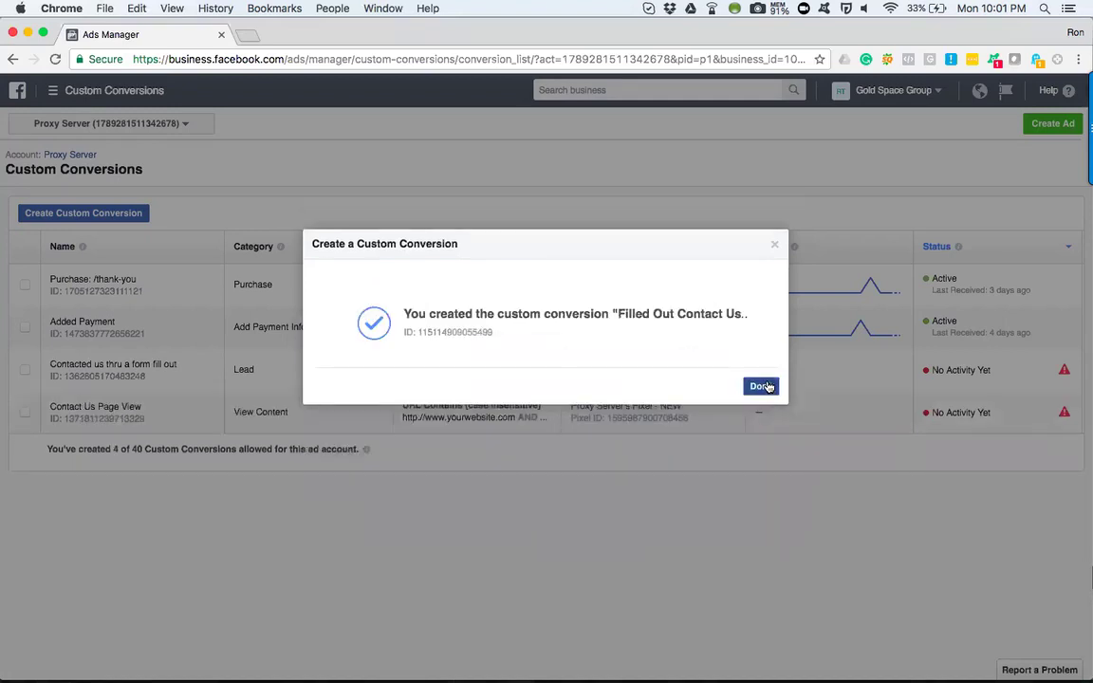
{"action": "left_click", "coordinate": [762, 386]}
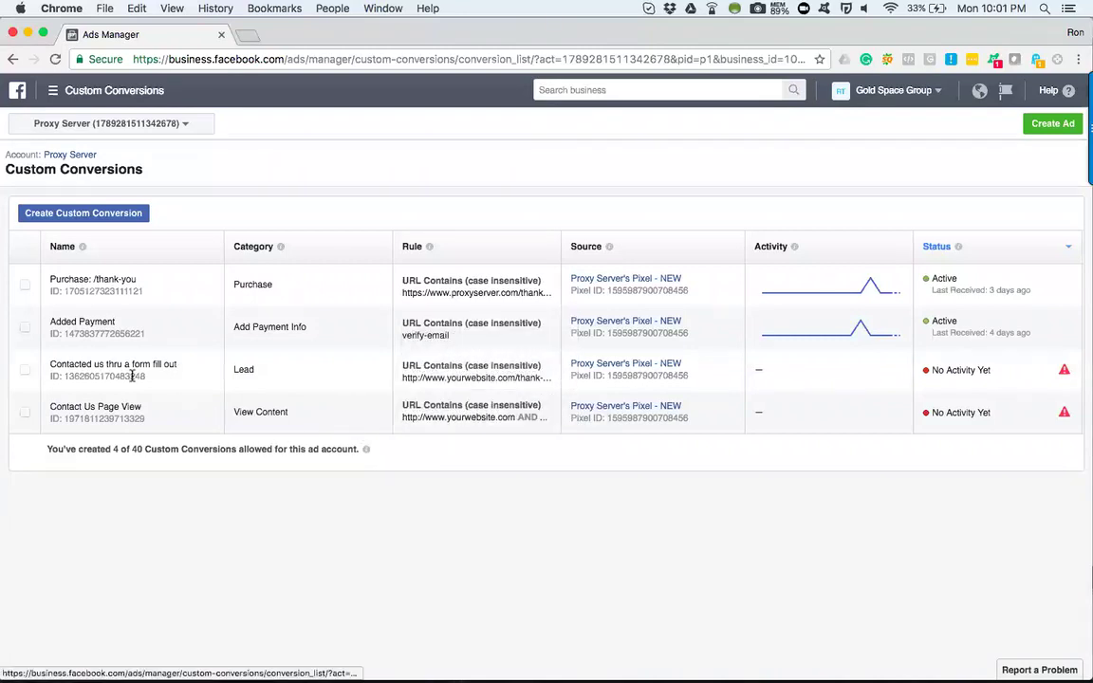
{"action": "left_click", "coordinate": [54, 60]}
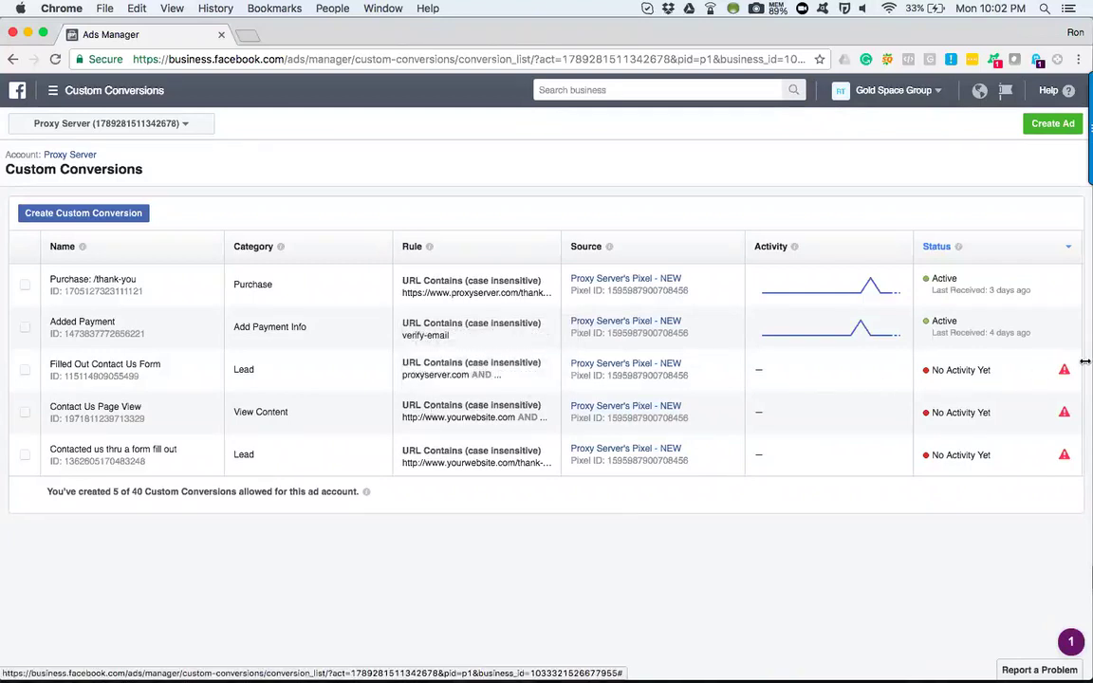
{"action": "mouse_move", "coordinate": [1066, 373]}
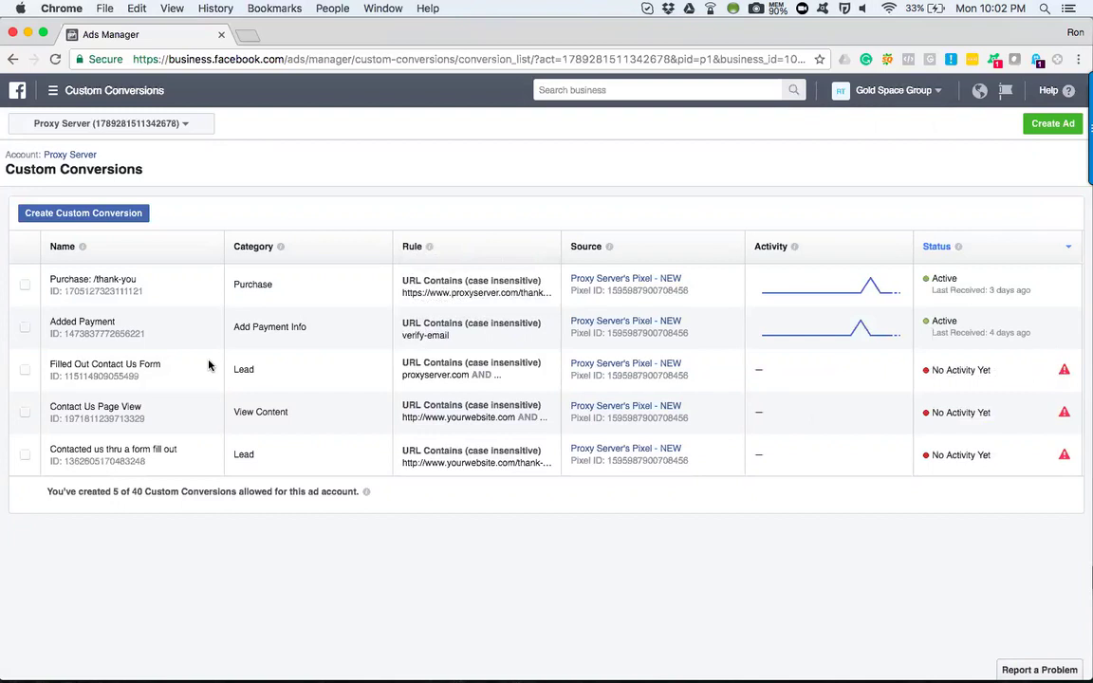
Start a new custom conversion with a URL Contains condition for yourwebsite.com/mortgage-loans, copying the URL text for reuse.
{"action": "left_click", "coordinate": [112, 214]}
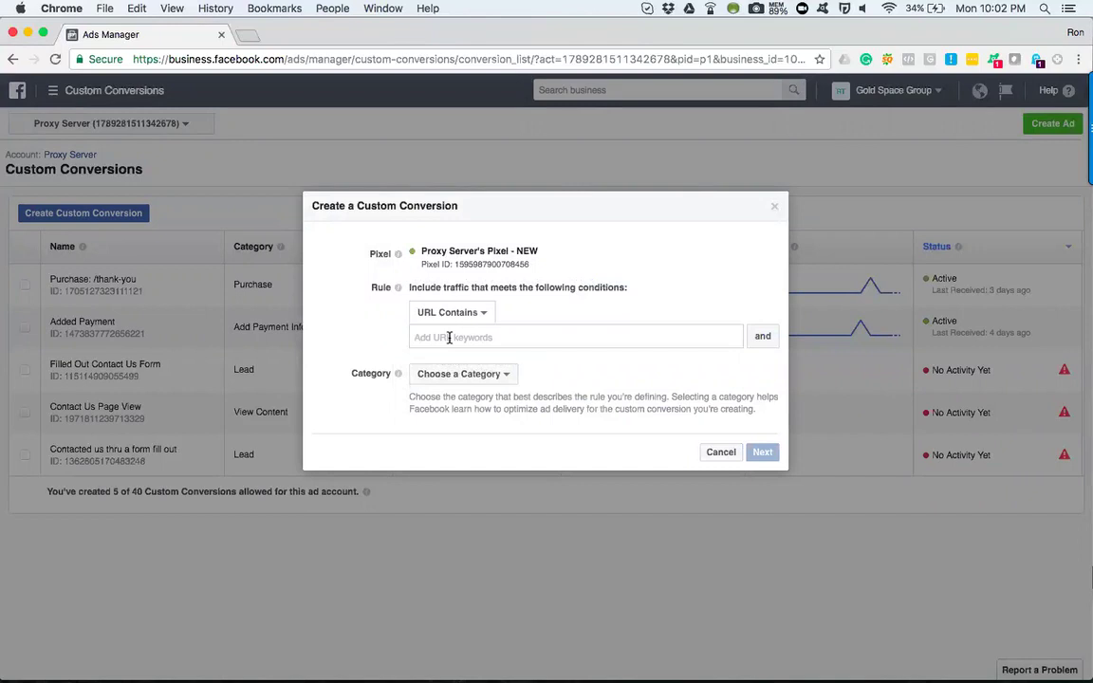
{"action": "type", "text": "you"}
{"action": "key", "text": "BackSpace"}
{"action": "key", "text": "BackSpace"}
{"action": "key", "text": "BackSpace"}
{"action": "type", "text": "urwebsite.com"}
{"action": "type", "text": "/mortgag"}
{"action": "type", "text": "e-loans"}
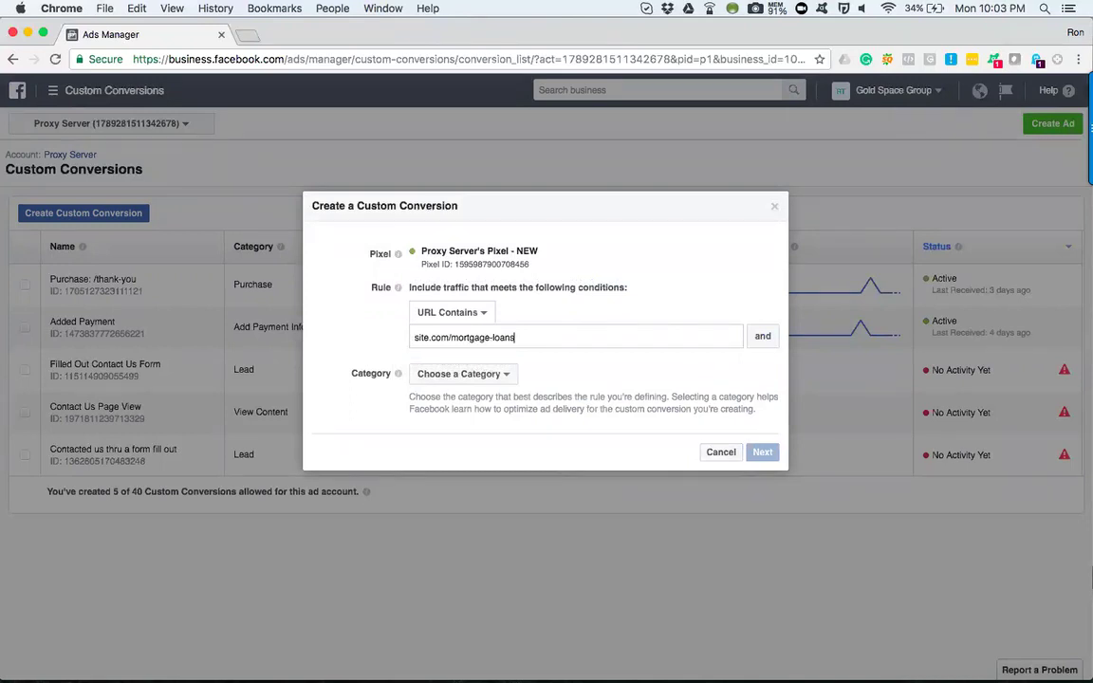
{"action": "key", "text": "super+a"}
{"action": "key", "text": "super+c"}
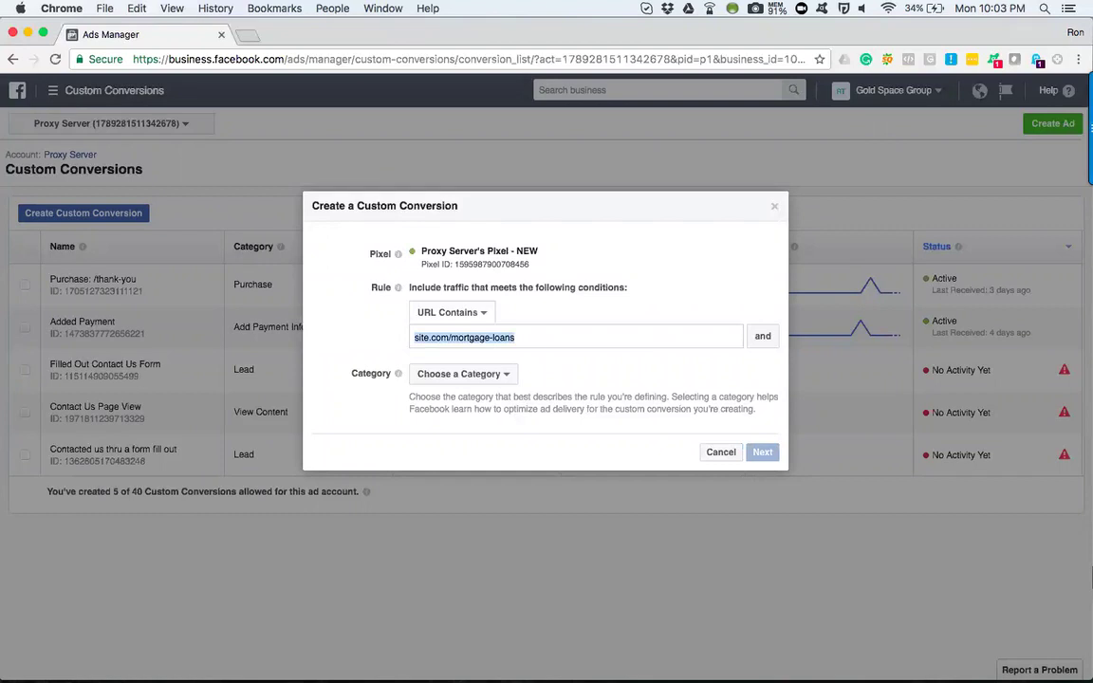
{"action": "key", "text": "Return"}
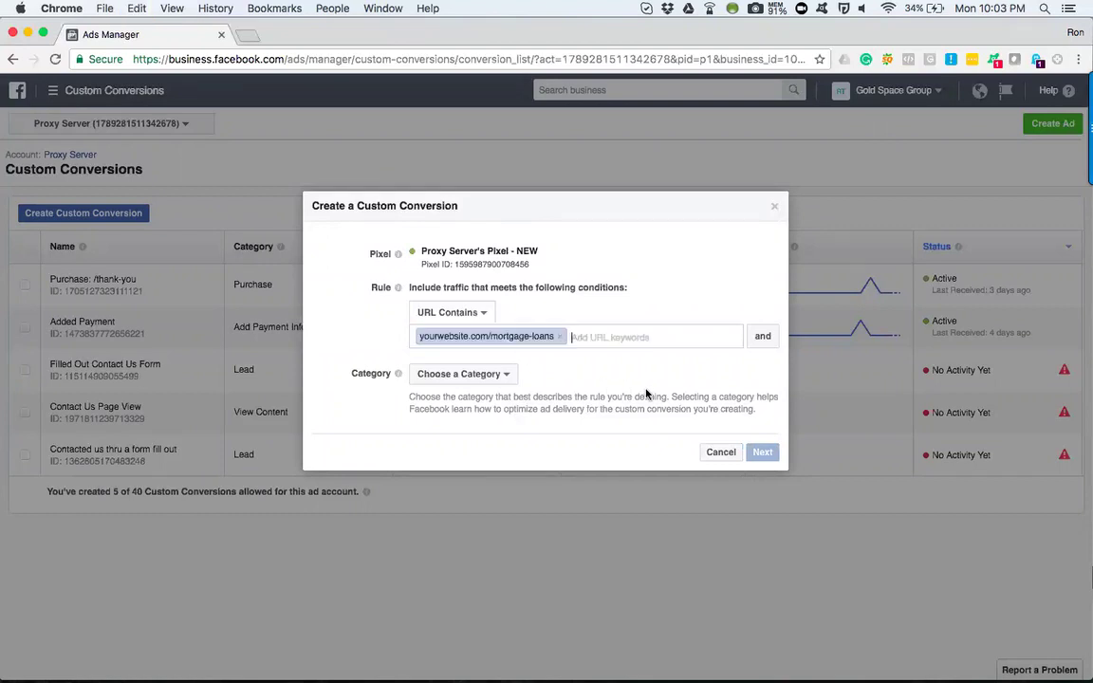
Add a second URL condition to the rule for yourwebsite.com/veterans-loans.
{"action": "left_click", "coordinate": [764, 344]}
{"action": "left_click", "coordinate": [566, 366]}
{"action": "key", "text": "super+v"}
{"action": "key", "text": "BackSpace"}
{"action": "key", "text": "BackSpace"}
{"action": "key", "text": "BackSpace"}
{"action": "key", "text": "BackSpace"}
{"action": "key", "text": "BackSpace"}
{"action": "key", "text": "BackSpace"}
{"action": "key", "text": "BackSpace"}
{"action": "key", "text": "BackSpace"}
{"action": "key", "text": "BackSpace"}
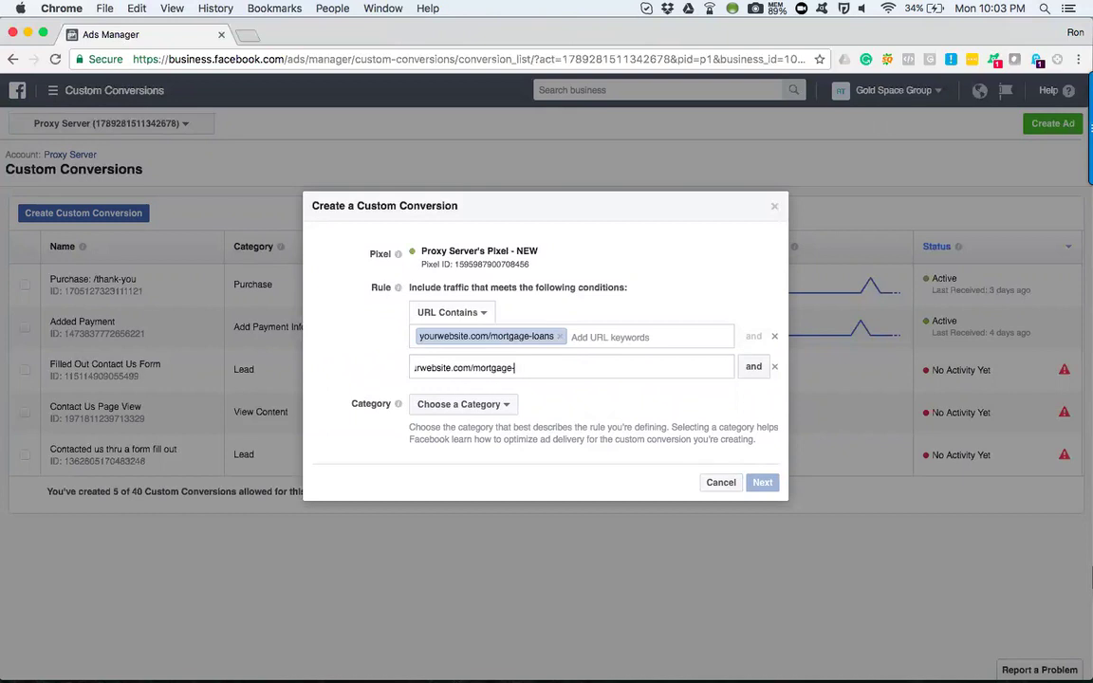
{"action": "key", "text": "BackSpace"}
{"action": "key", "text": "BackSpace"}
{"action": "type", "text": "v"}
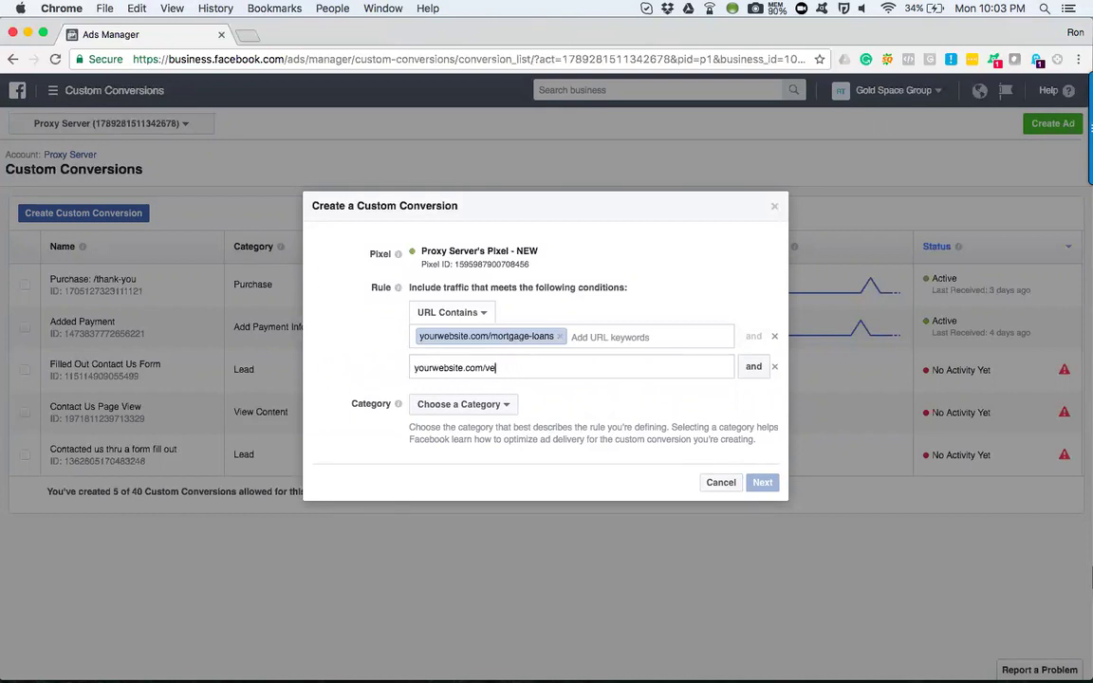
{"action": "type", "text": "eterans-loans"}
{"action": "key", "text": "Return"}
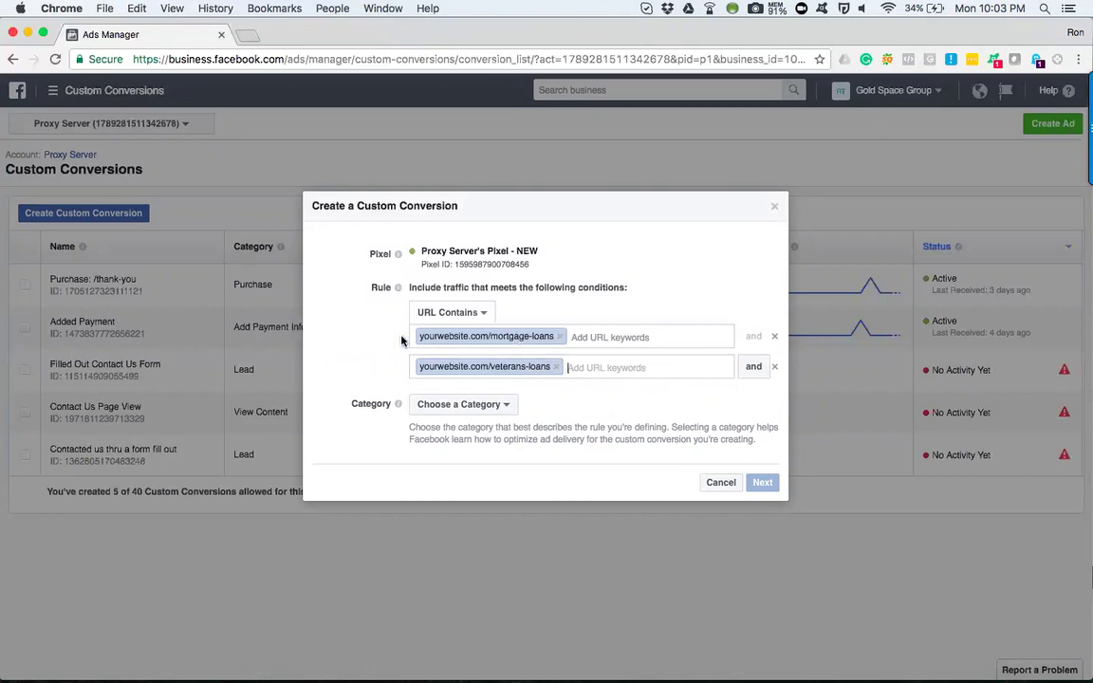
Set the conversion's category to View Content and name it "Viewed veterans loan page".
{"action": "left_click", "coordinate": [508, 406]}
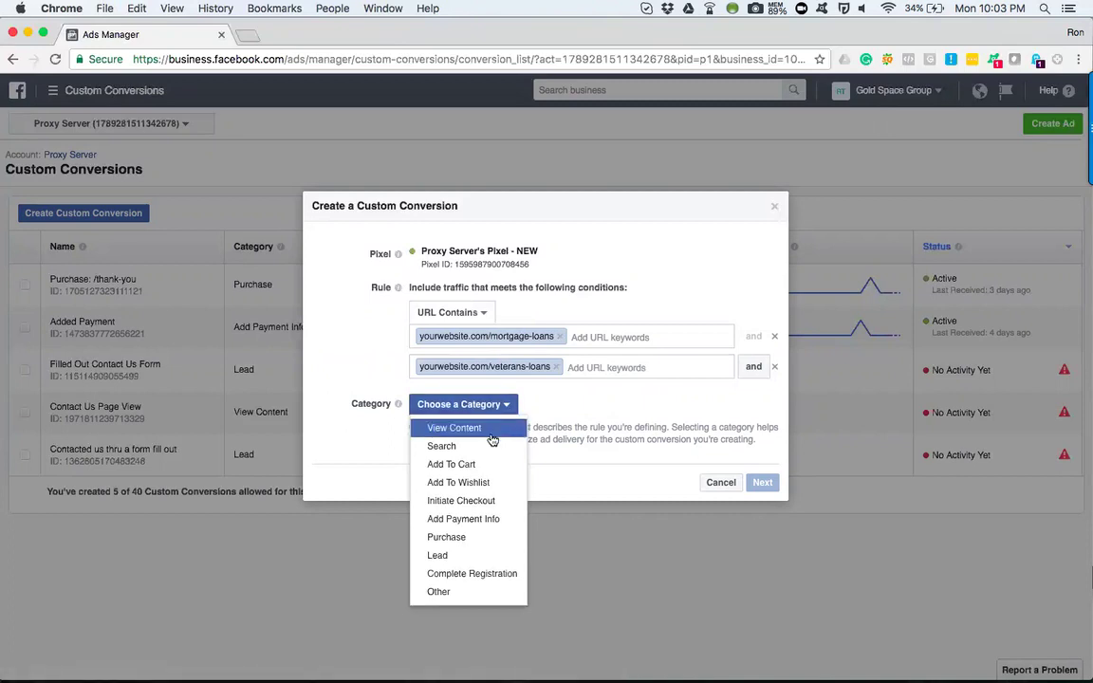
{"action": "left_click", "coordinate": [493, 436]}
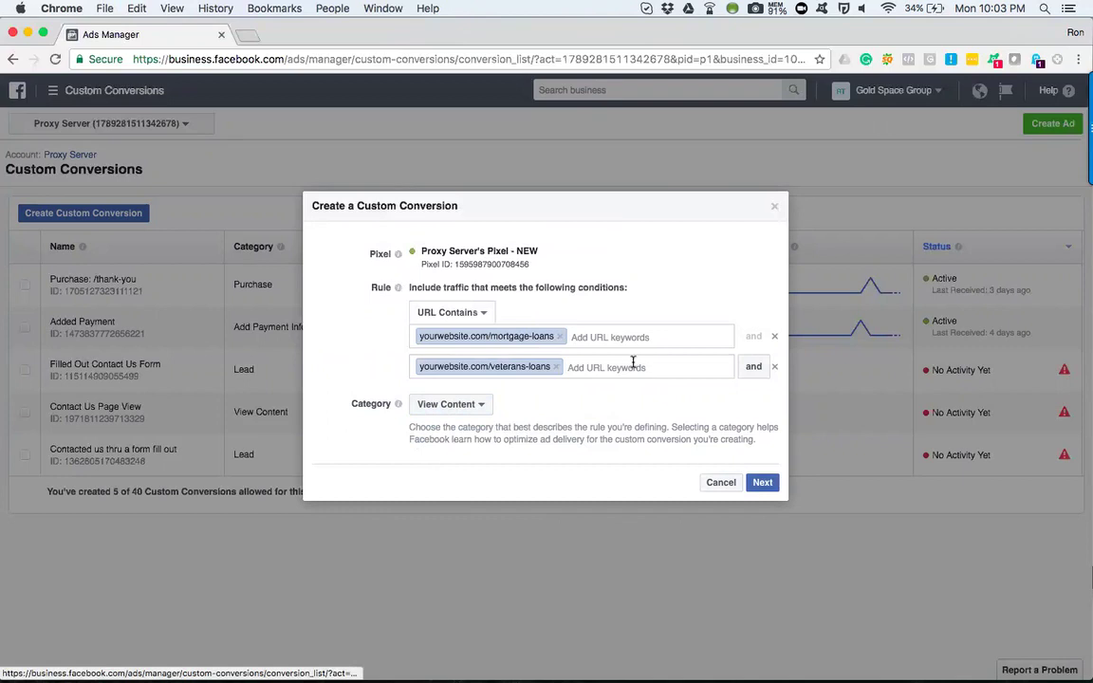
{"action": "left_click", "coordinate": [762, 482]}
{"action": "left_click", "coordinate": [544, 289]}
{"action": "type", "text": "Vie"}
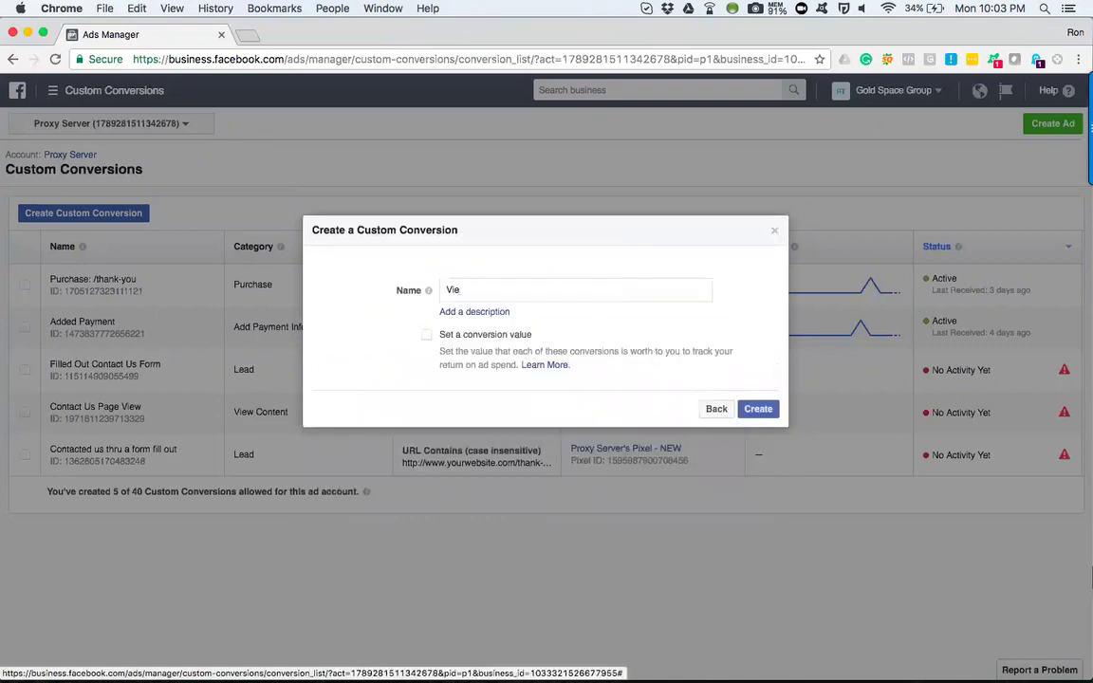
{"action": "type", "text": "wed veta"}
{"action": "type", "text": "rans loan page"}
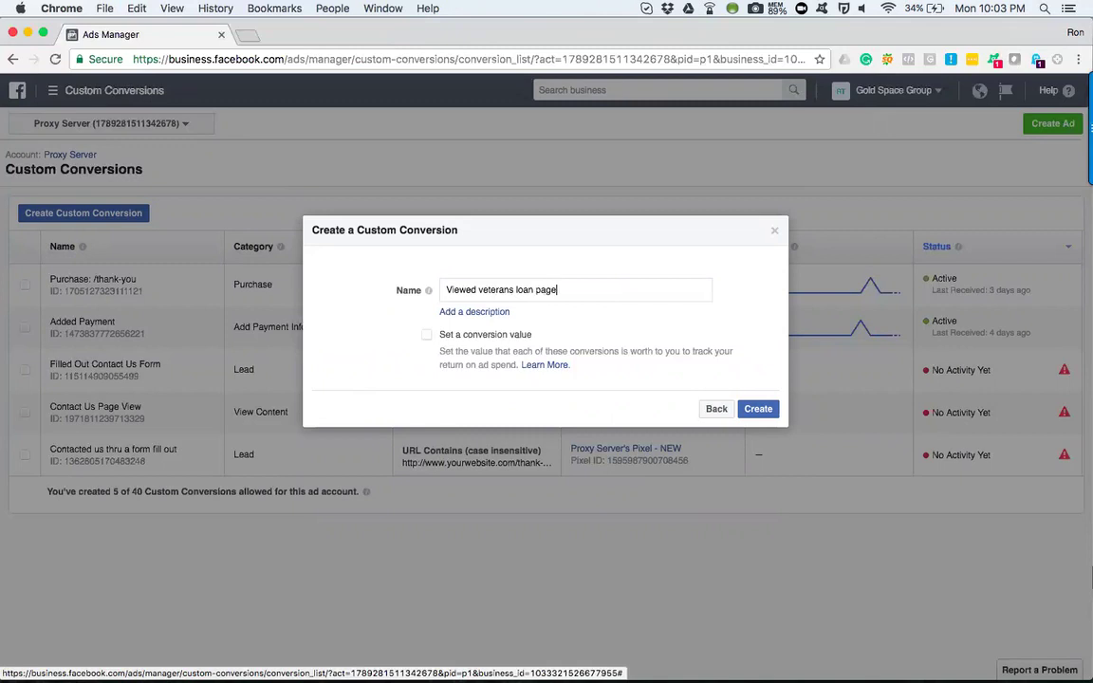
Add the description "Viewed the veterans loan page from general mortgage page" and create the conversion.
{"action": "left_click", "coordinate": [464, 311]}
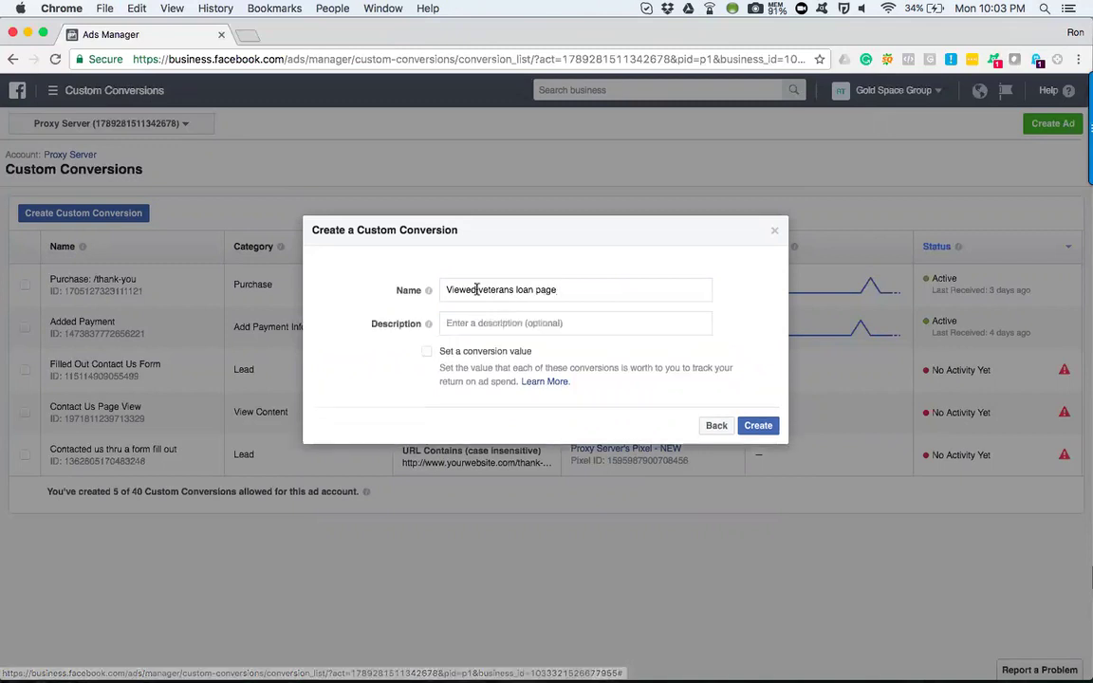
{"action": "left_click", "coordinate": [464, 328]}
{"action": "type", "text": "Viewed the veterans loandpage "}
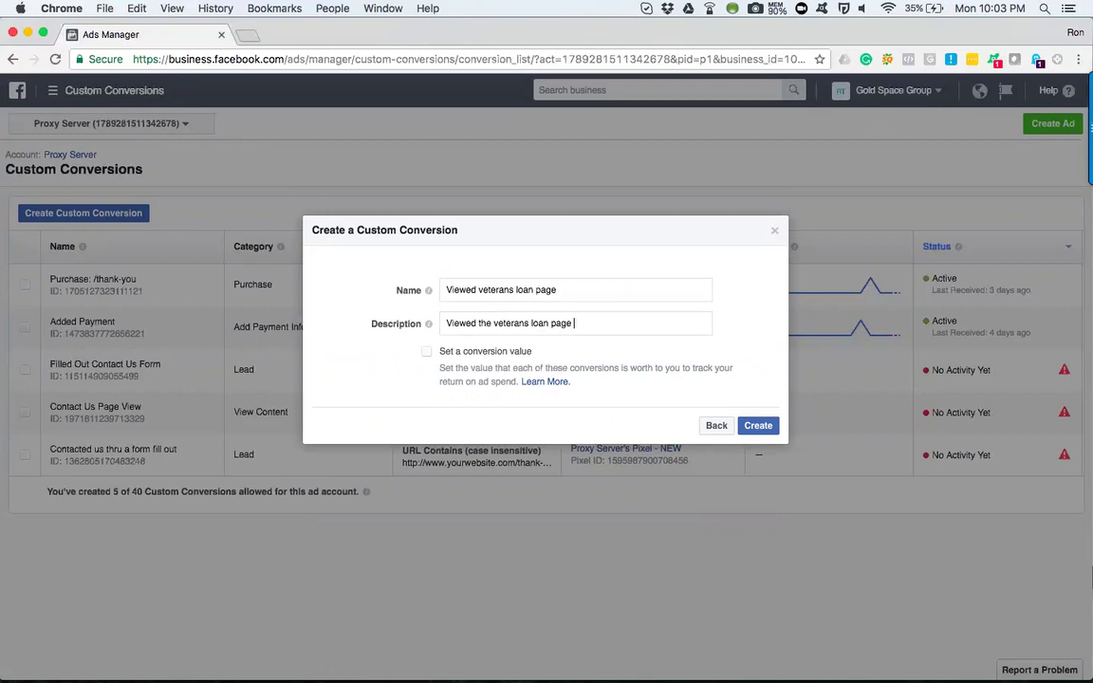
{"action": "type", "text": "from general mortgage page"}
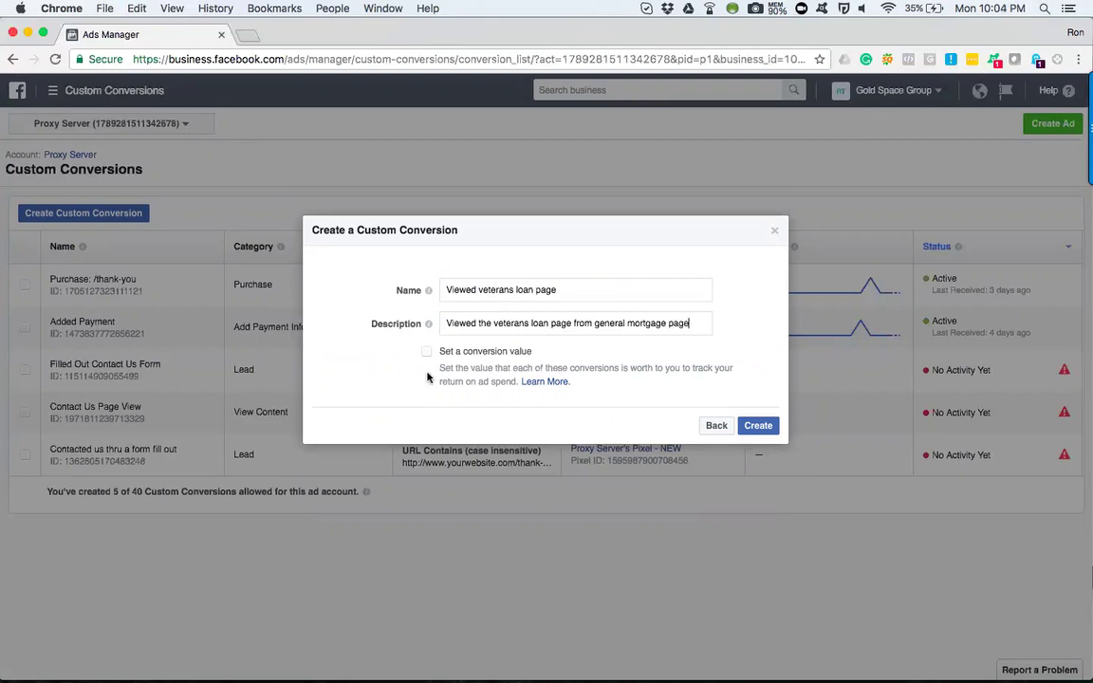
{"action": "left_click", "coordinate": [767, 425]}
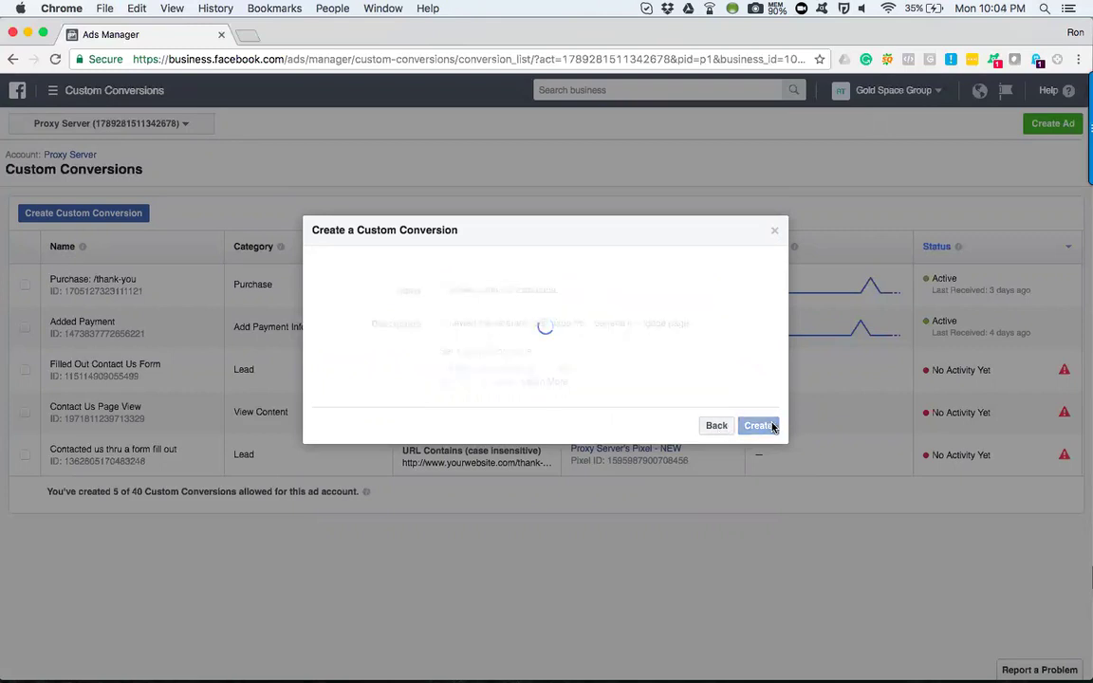
{"action": "left_click", "coordinate": [760, 386]}
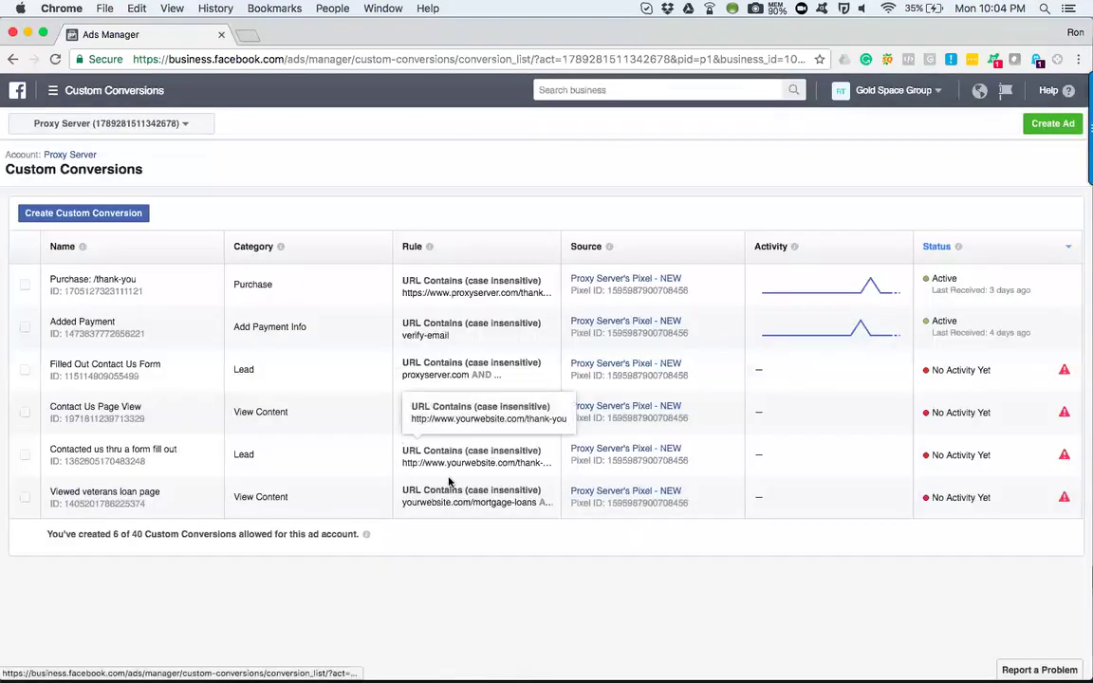
{"action": "left_click", "coordinate": [26, 497]}
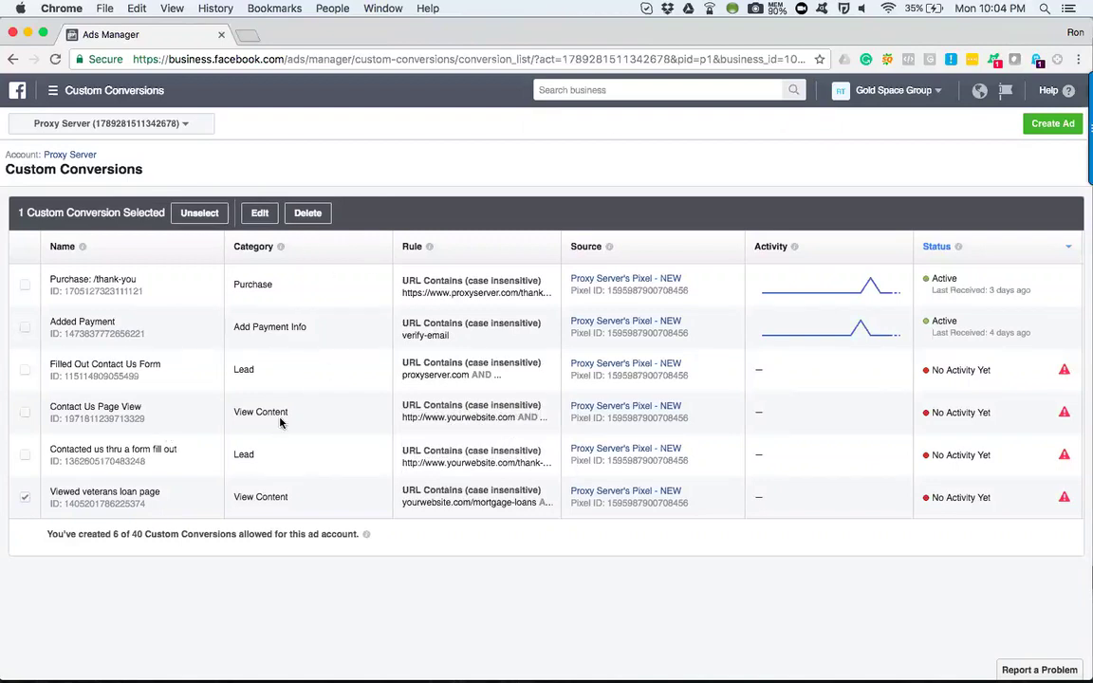
{"action": "left_click", "coordinate": [25, 498]}
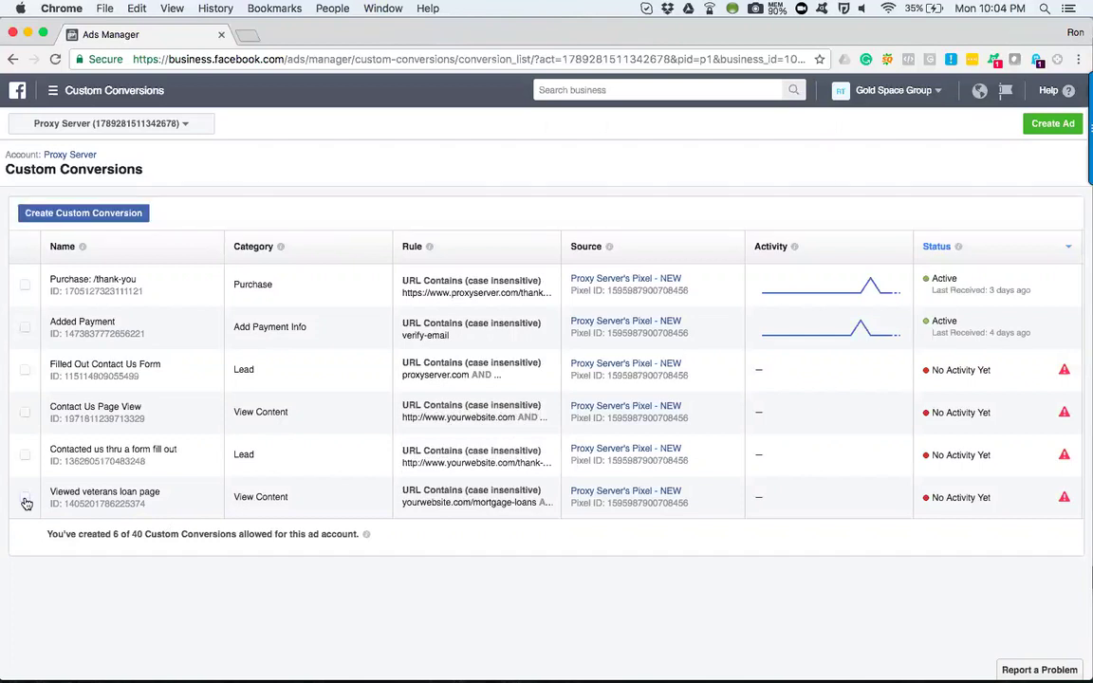
Start another custom conversion whose rule's first URL condition is yourwebsite.com/mortgage-loans.
{"action": "left_click", "coordinate": [87, 215]}
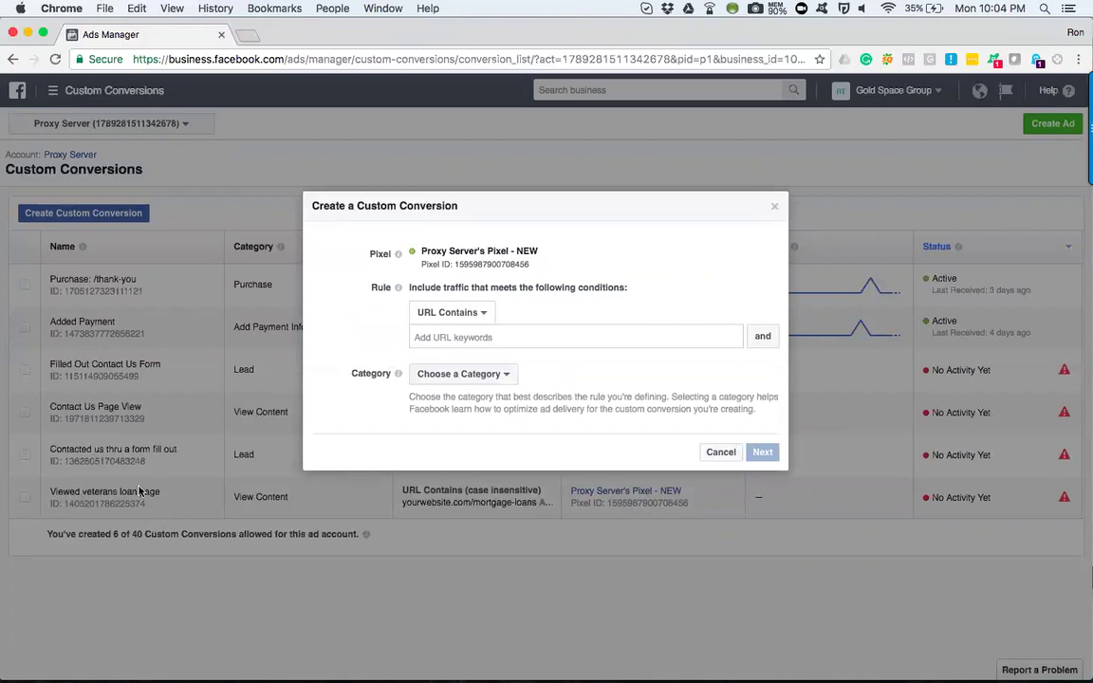
{"action": "left_click", "coordinate": [438, 338]}
{"action": "type", "text": "yo"}
{"action": "key", "text": "BackSpace"}
{"action": "type", "text": "site.com/mortgage-loans"}
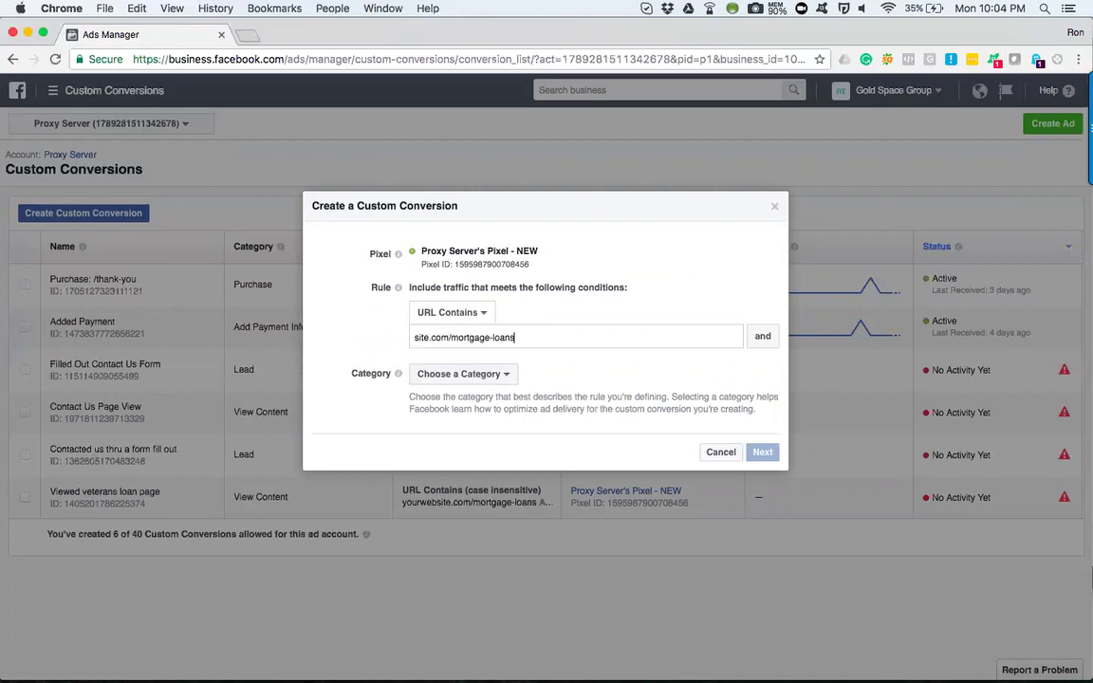
{"action": "key", "text": "Return"}
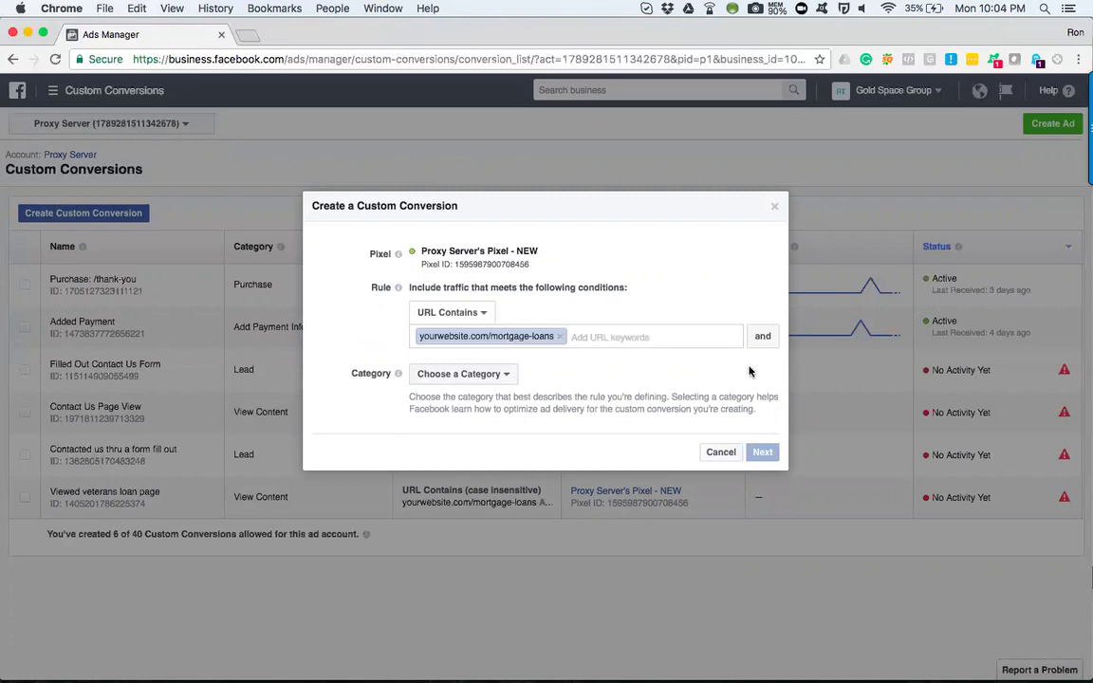
Add yourwebsite.com/veterns-loan as the second URL condition below the mortgage-loans condition.
{"action": "left_click", "coordinate": [761, 338]}
{"action": "type", "text": "site.com/mortgage-loans"}
{"action": "left_click_drag", "start_coordinate": [450, 368], "coordinate": [637, 365]}
{"action": "type", "text": "vetern"}
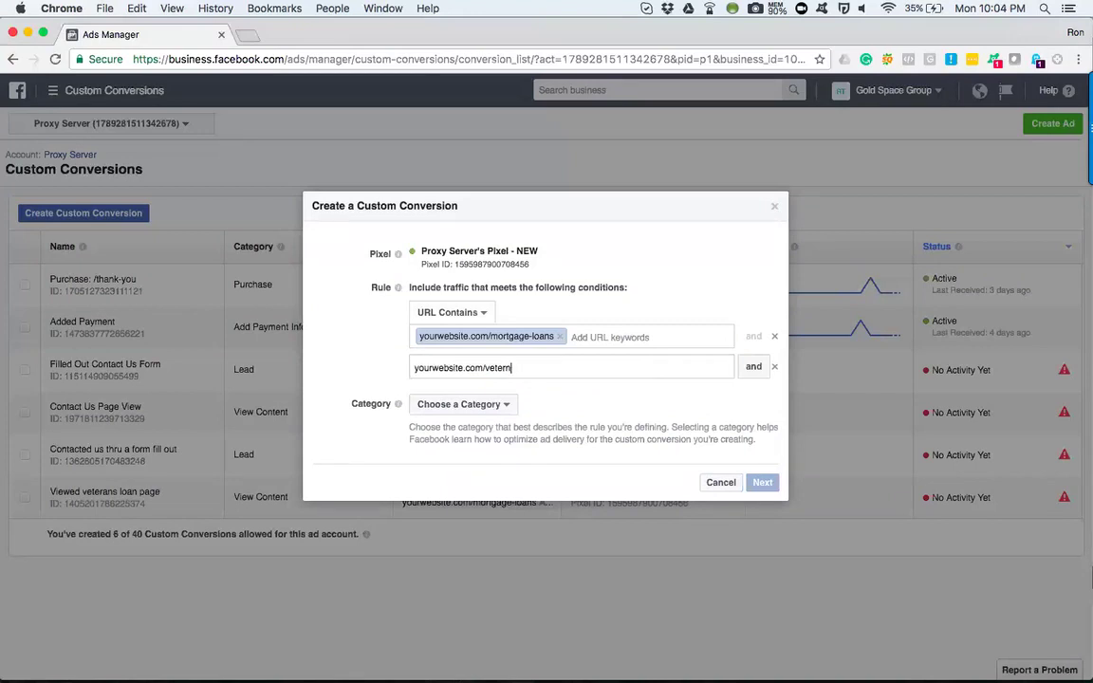
{"action": "type", "text": "s-lo"}
{"action": "key", "text": "BackSpace"}
{"action": "key", "text": "BackSpace"}
{"action": "type", "text": "loan"}
{"action": "left_click", "coordinate": [760, 378]}
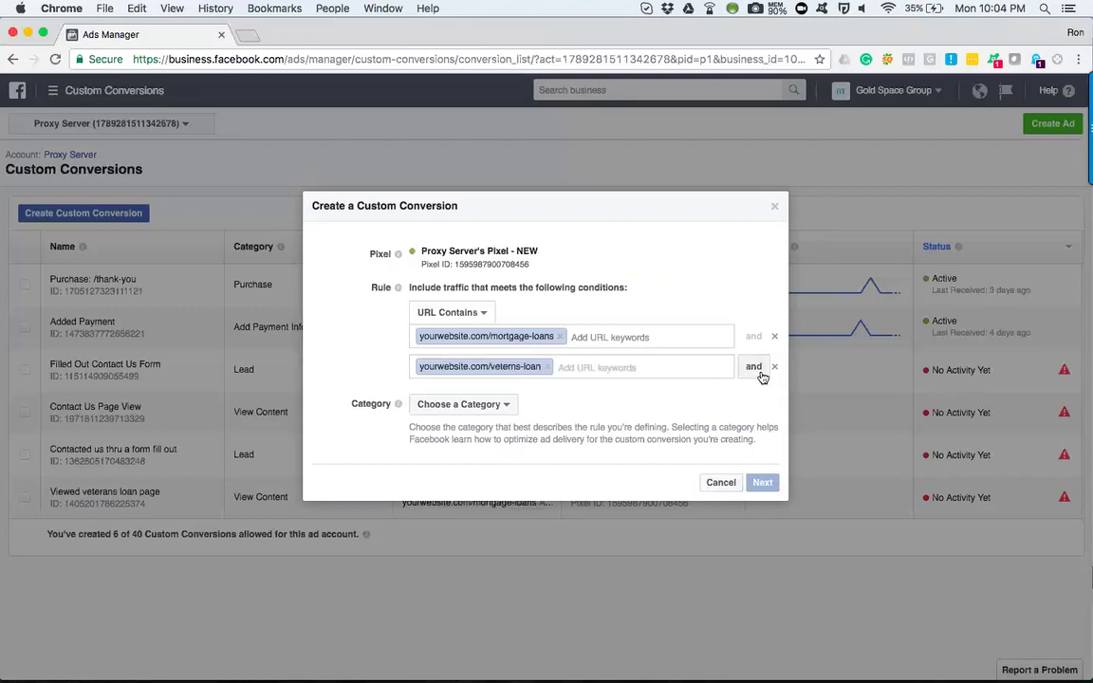
Add yourwebsite.com/thank-you as the third URL condition of the loan conversion's rule.
{"action": "left_click", "coordinate": [754, 369]}
{"action": "type", "text": "yourwebsite.com/mortgage-loans"}
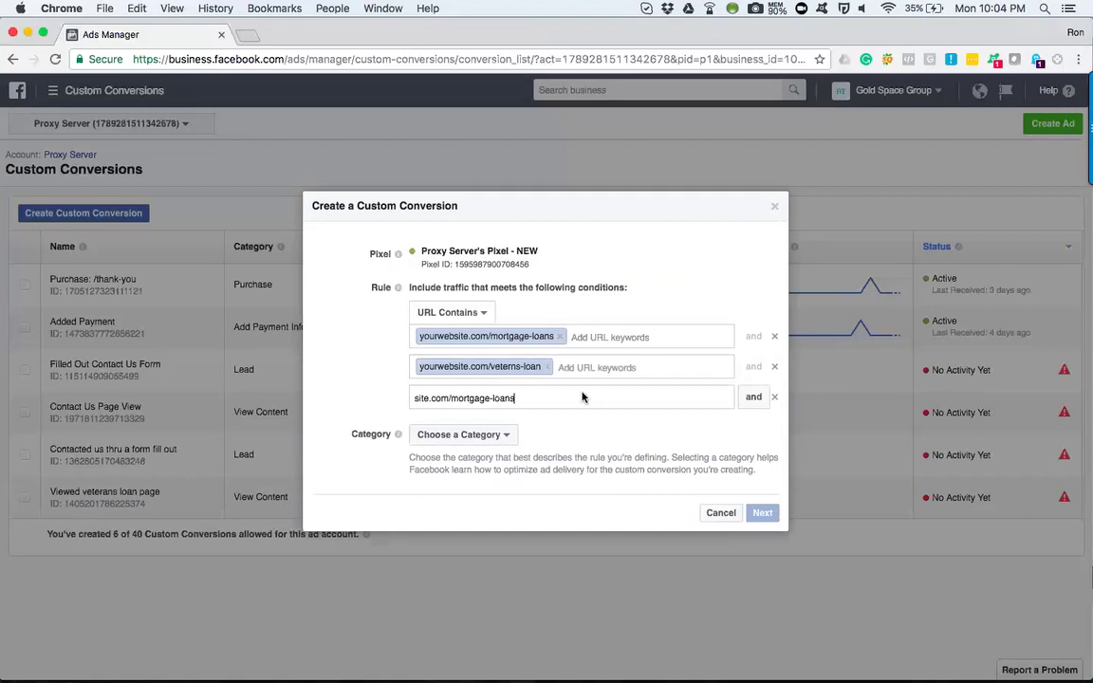
{"action": "key", "text": "BackSpace"}
{"action": "key", "text": "BackSpace"}
{"action": "key", "text": "BackSpace"}
{"action": "key", "text": "BackSpace"}
{"action": "key", "text": "BackSpace"}
{"action": "key", "text": "BackSpace"}
{"action": "key", "text": "BackSpace"}
{"action": "key", "text": "BackSpace"}
{"action": "key", "text": "BackSpace"}
{"action": "key", "text": "BackSpace"}
{"action": "key", "text": "BackSpace"}
{"action": "key", "text": "BackSpace"}
{"action": "key", "text": "BackSpace"}
{"action": "type", "text": "thank-you"}
{"action": "key", "text": "Return"}
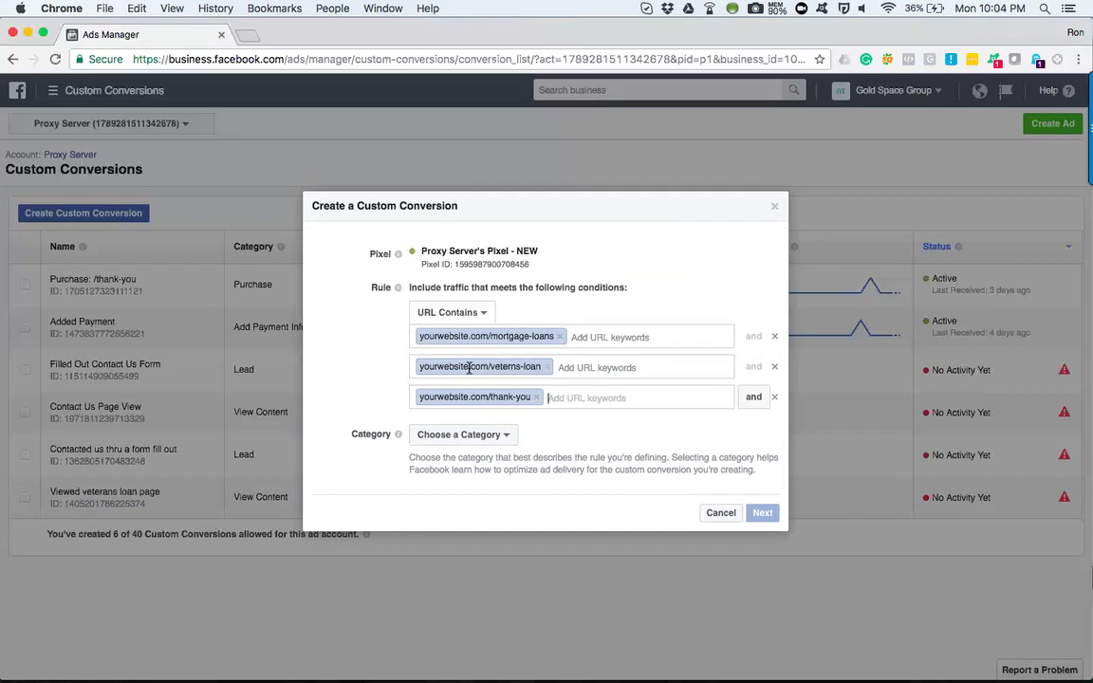
{"action": "left_click_drag", "start_coordinate": [468, 367], "coordinate": [462, 406]}
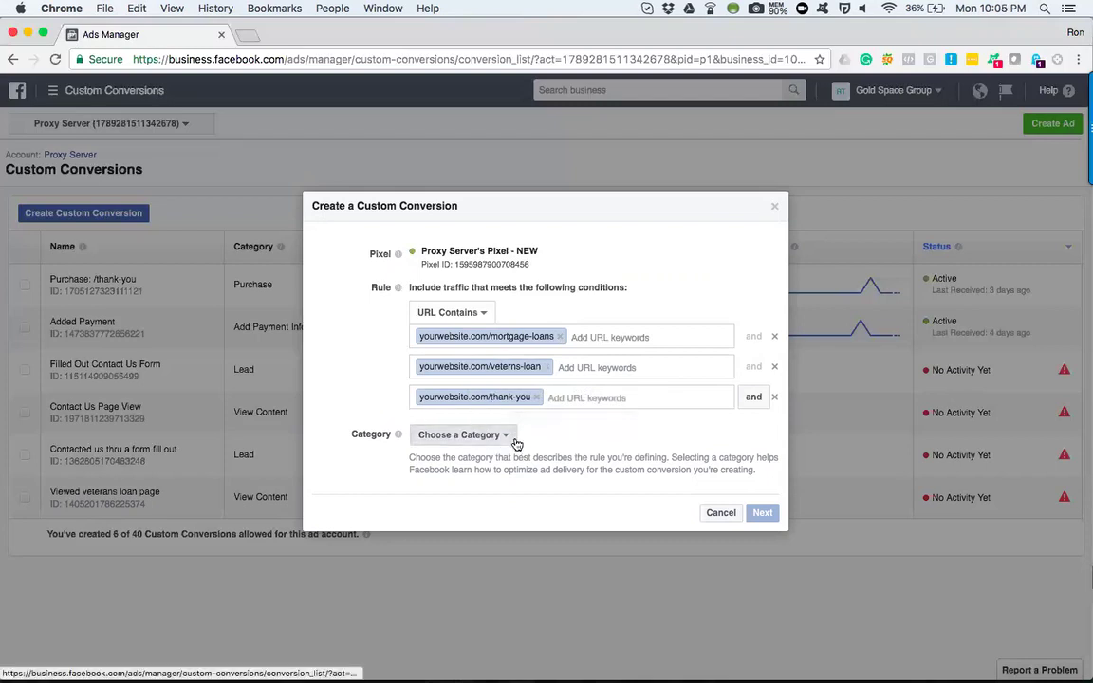
Set the category of the mortgage, veterans and thank-you conversion to Lead and proceed to naming it.
{"action": "left_click", "coordinate": [507, 436]}
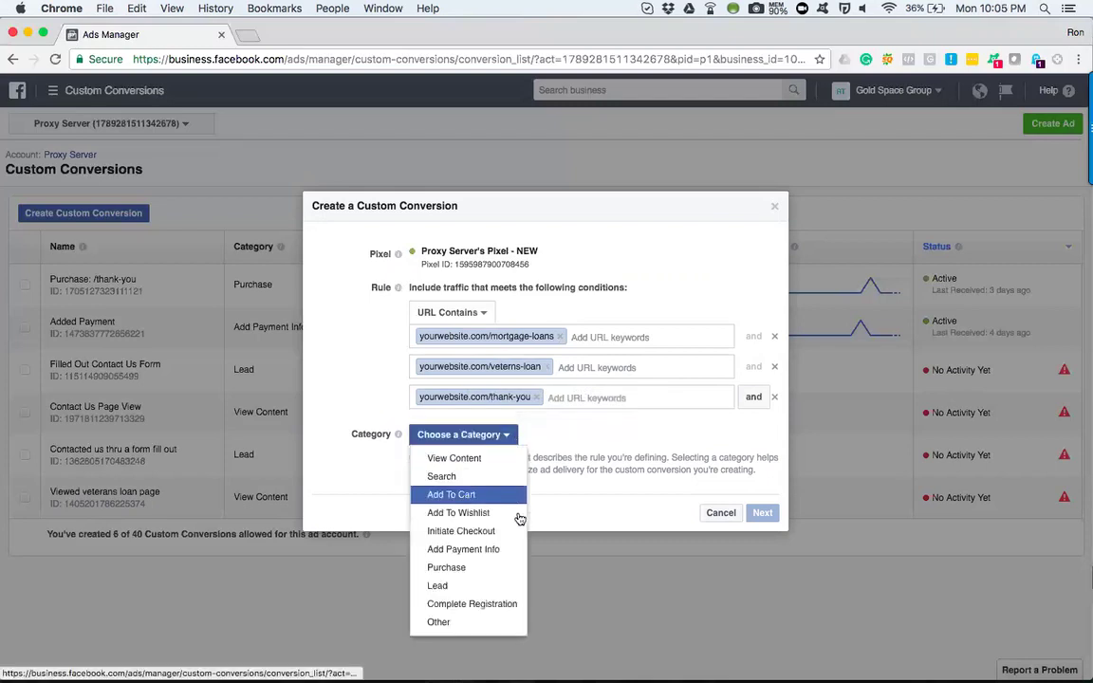
{"action": "left_click", "coordinate": [493, 586]}
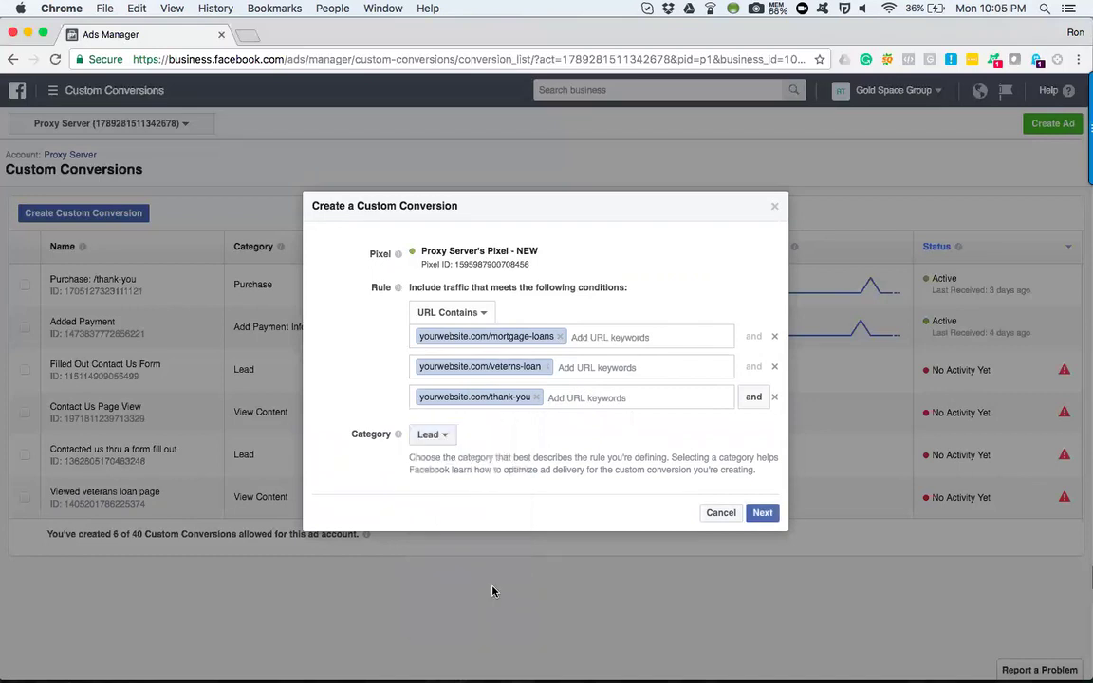
{"action": "left_click", "coordinate": [762, 513]}
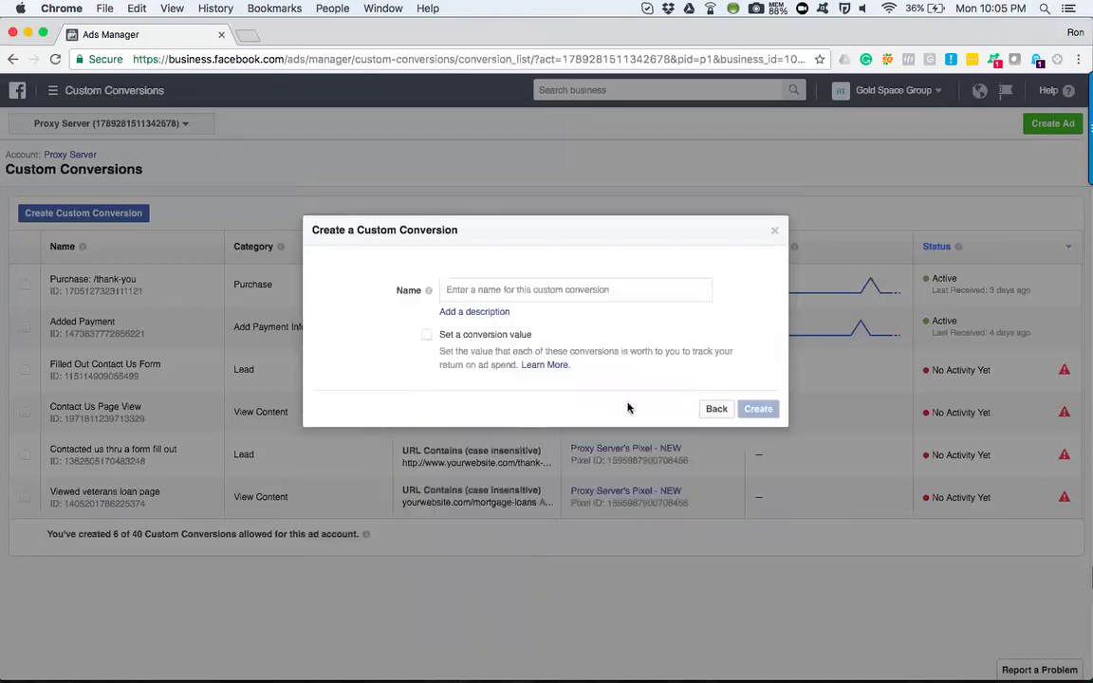
Name the conversion "Filled out veterans loan contact form", create it and finish the dialog.
{"action": "left_click", "coordinate": [493, 289]}
{"action": "type", "text": "Filled out "}
{"action": "type", "text": "veta"}
{"action": "key", "text": "BackSpace"}
{"action": "type", "text": "er"}
{"action": "key", "text": "BackSpace"}
{"action": "key", "text": "BackSpace"}
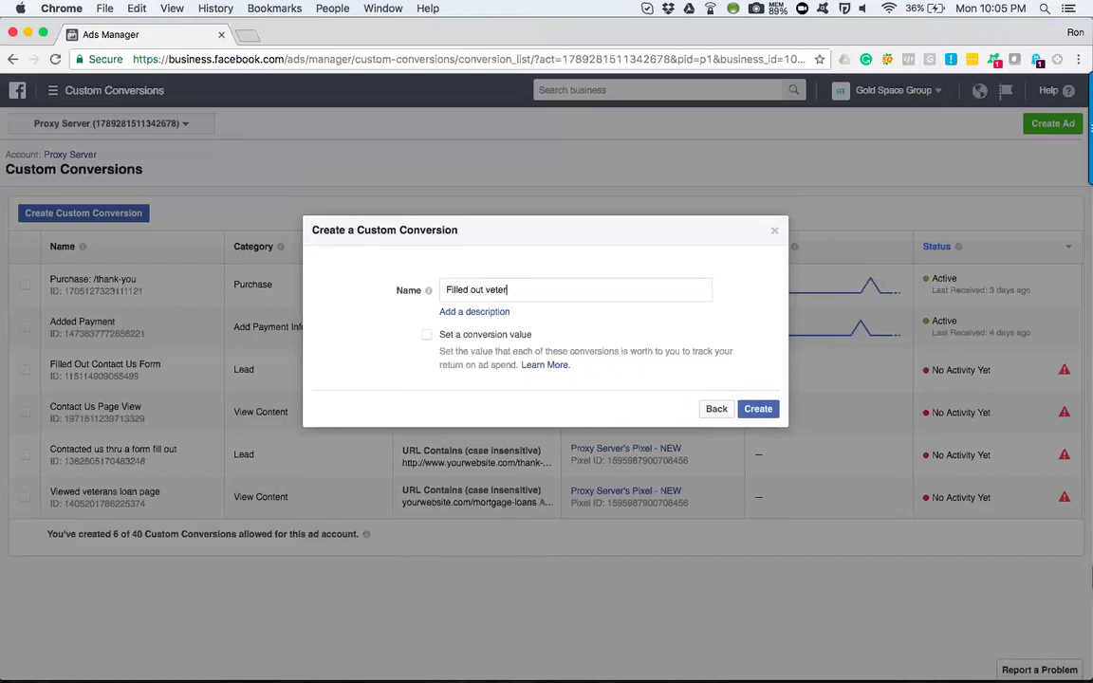
{"action": "type", "text": "ans loan contact form"}
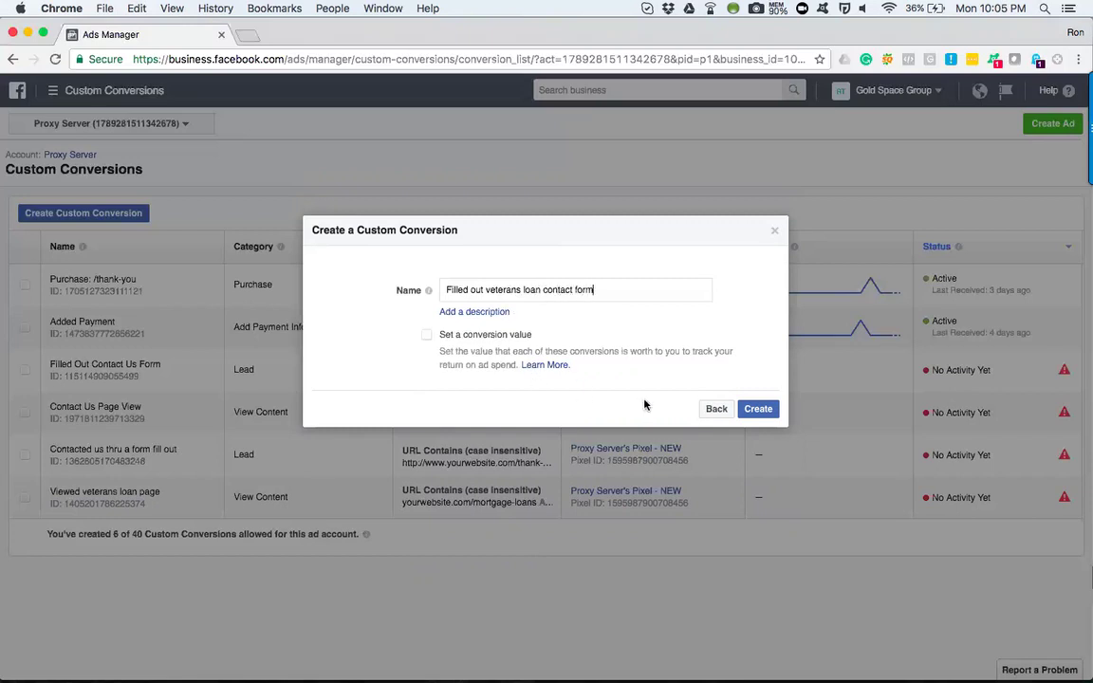
{"action": "left_click", "coordinate": [764, 409]}
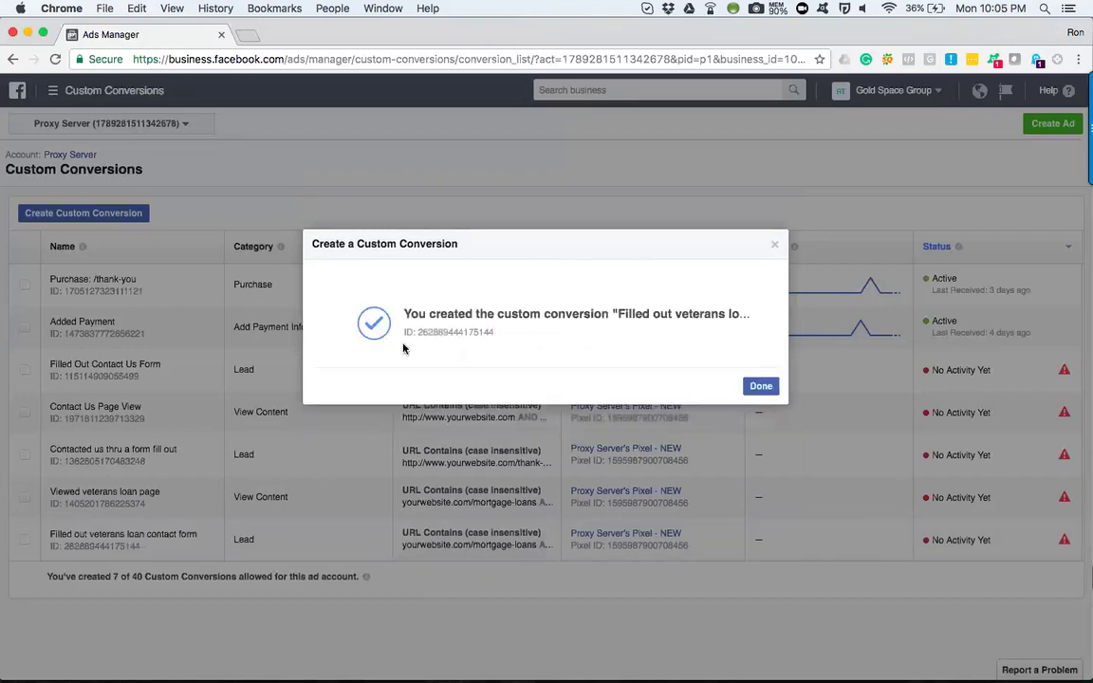
{"action": "left_click", "coordinate": [763, 388]}
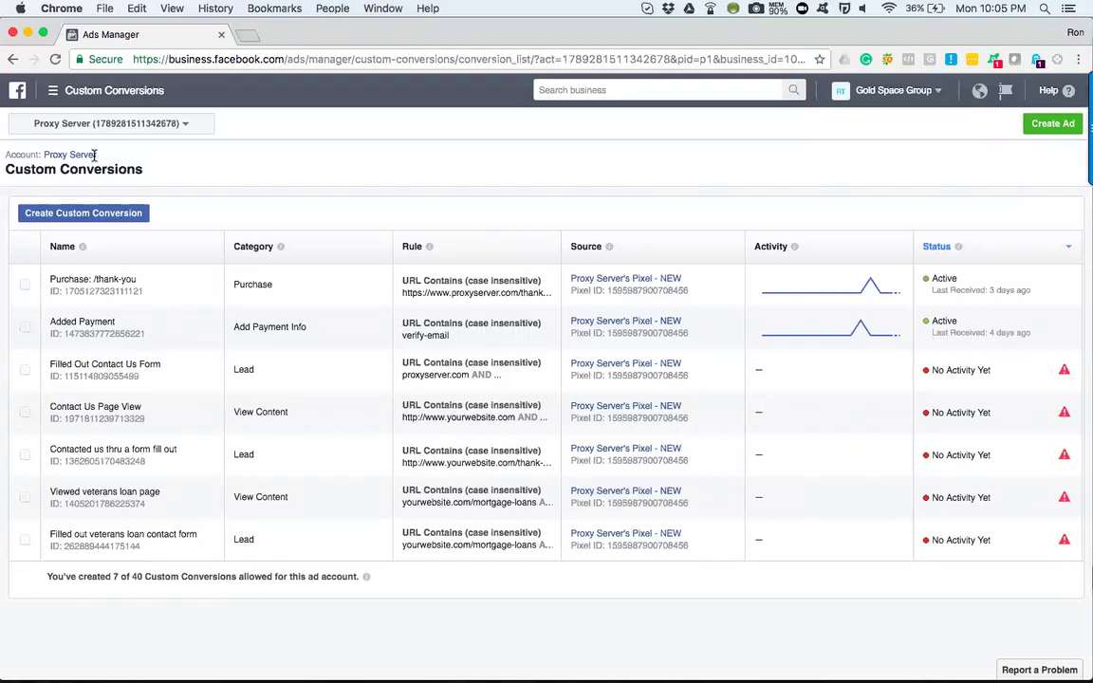
Show the full list of tools and go to Custom Conversions under Measure & Report.
{"action": "left_click", "coordinate": [54, 92]}
{"action": "left_click", "coordinate": [120, 381]}
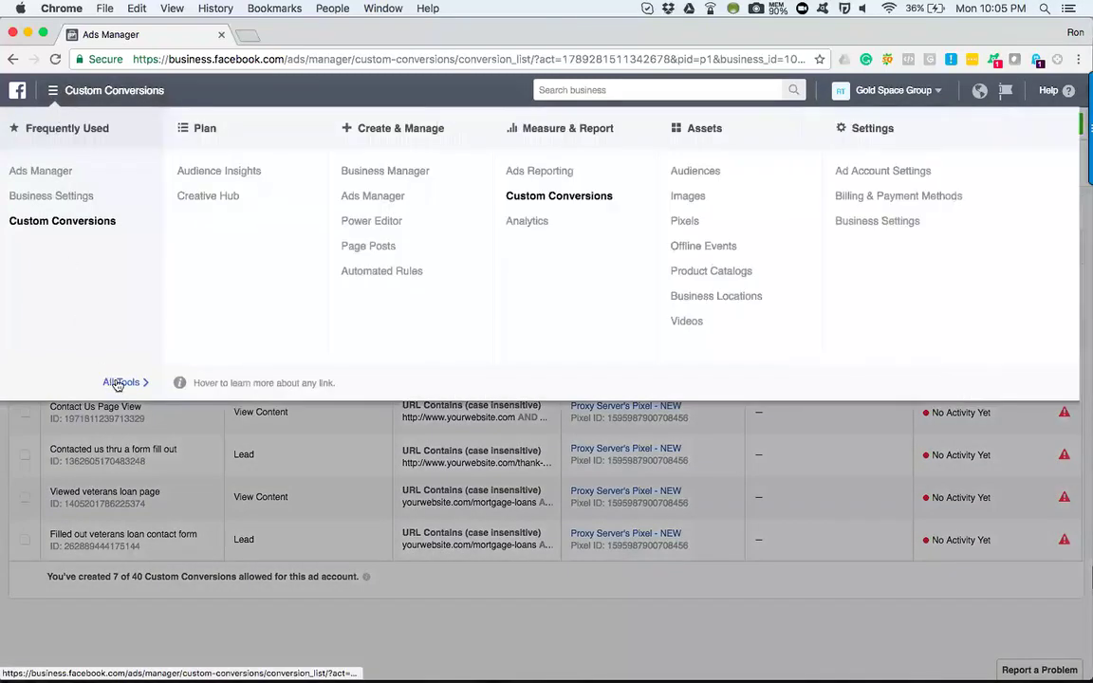
{"action": "left_click", "coordinate": [554, 194]}
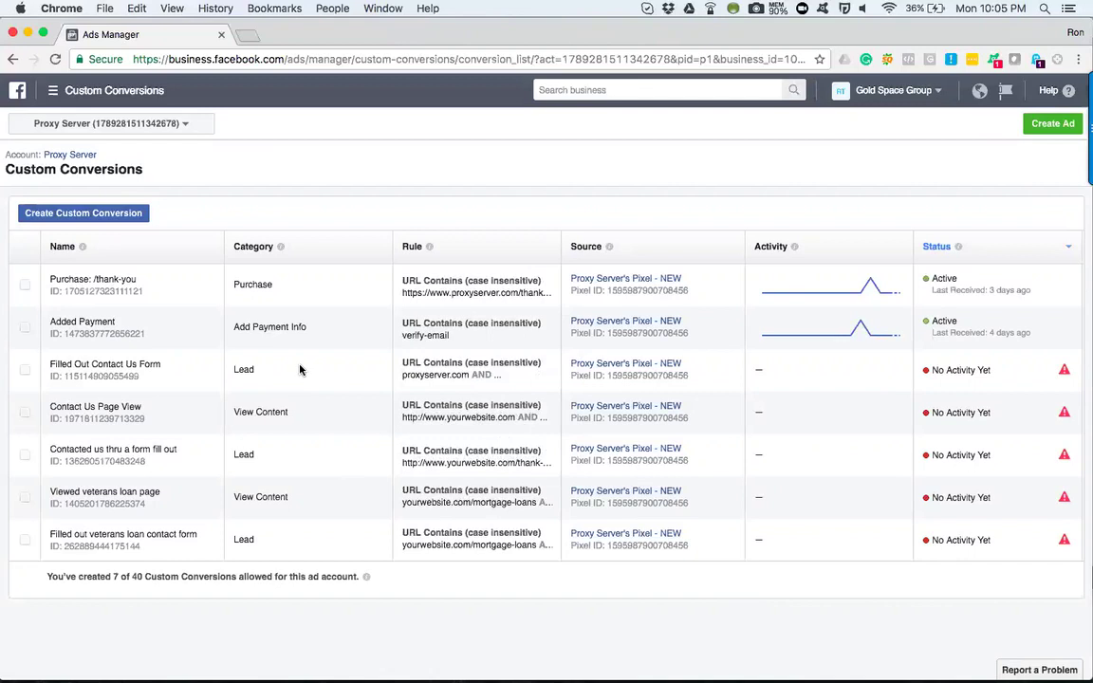
Start a trial custom conversion whose rule has three URL conditions, each containing yourwebsite.com/mortgage-loans.
{"action": "left_click", "coordinate": [142, 214]}
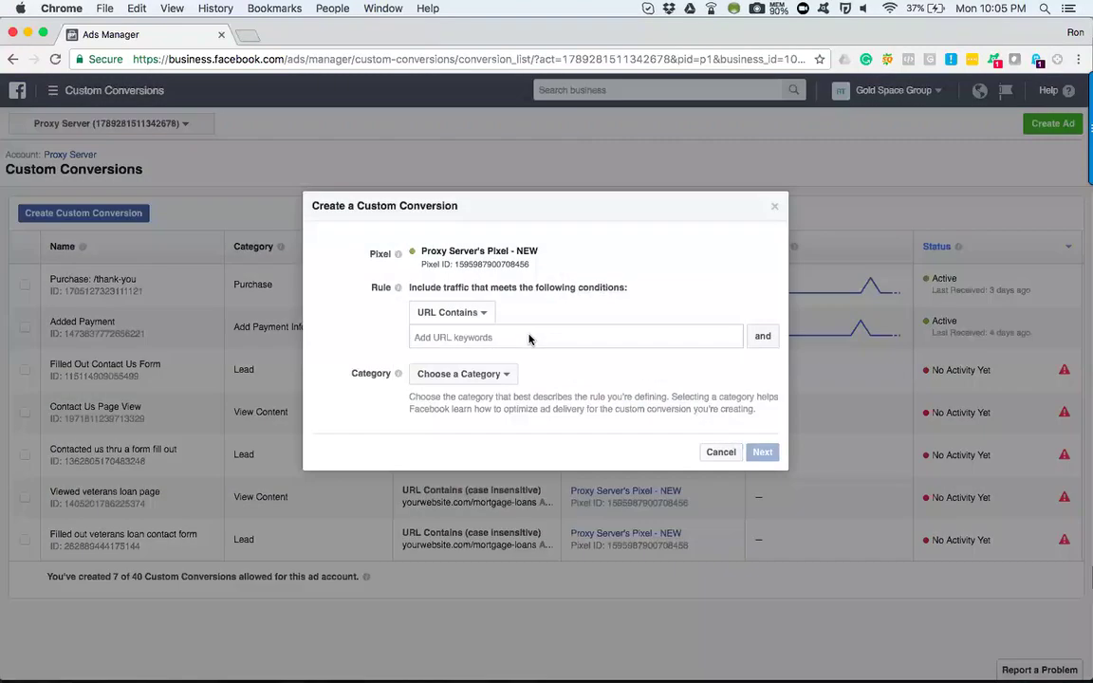
{"action": "left_click", "coordinate": [493, 337]}
{"action": "type", "text": "site.com/mortgage-loans"}
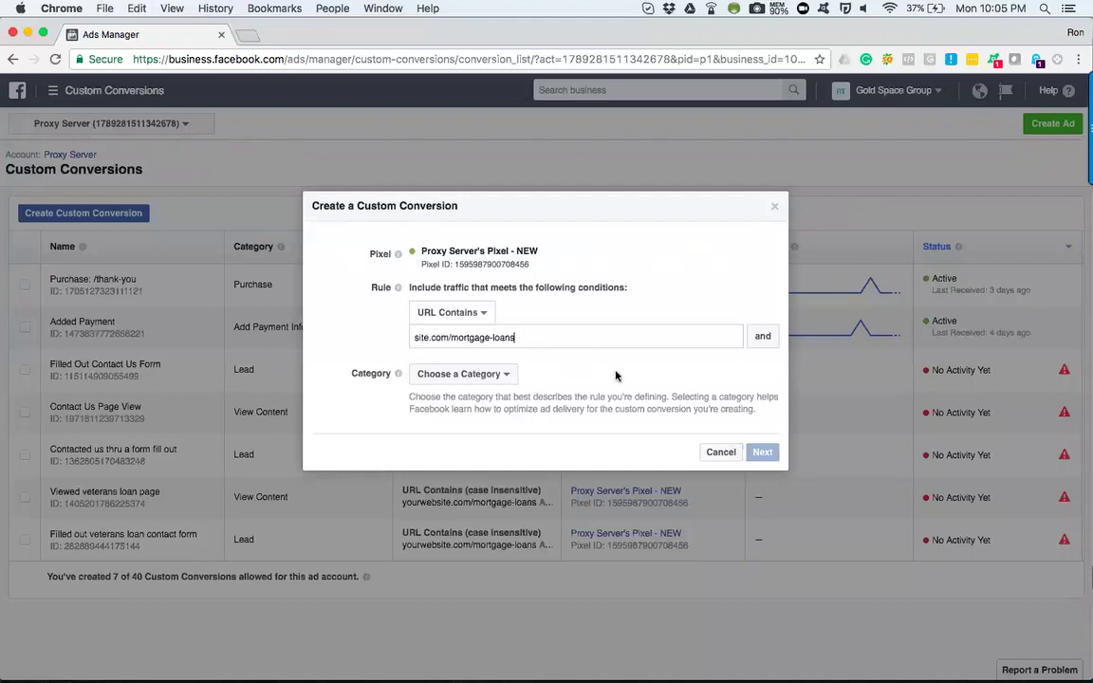
{"action": "left_click", "coordinate": [763, 335]}
{"action": "left_click", "coordinate": [762, 337]}
{"action": "type", "text": "site.com/mortgage-loans"}
{"action": "left_click", "coordinate": [755, 369]}
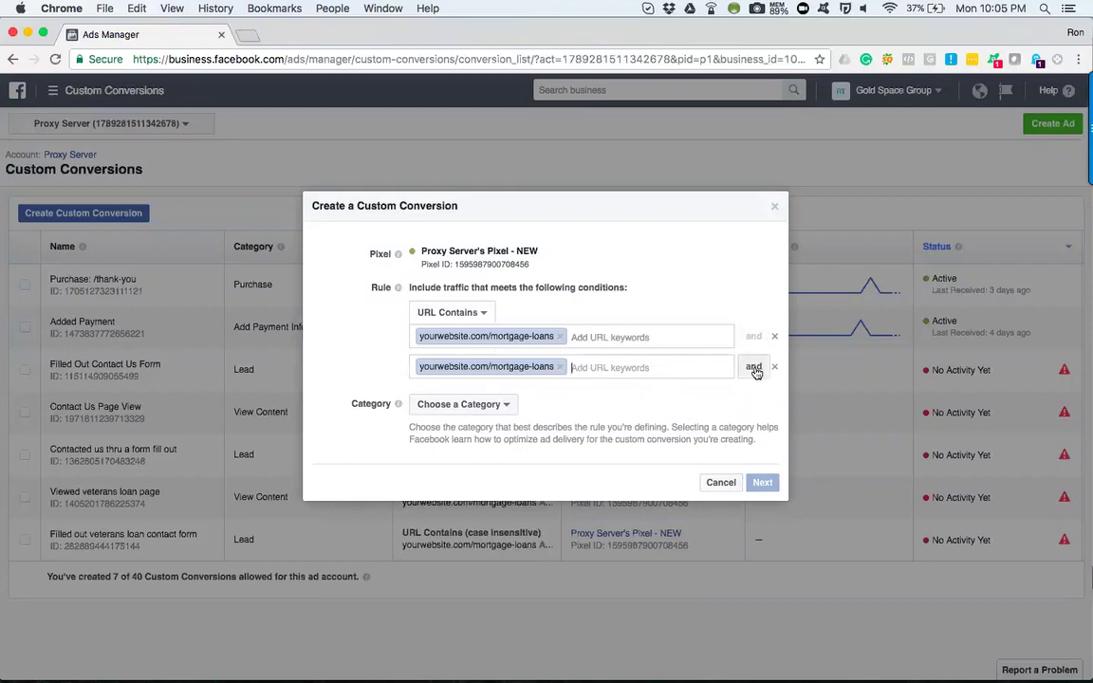
{"action": "left_click", "coordinate": [755, 369]}
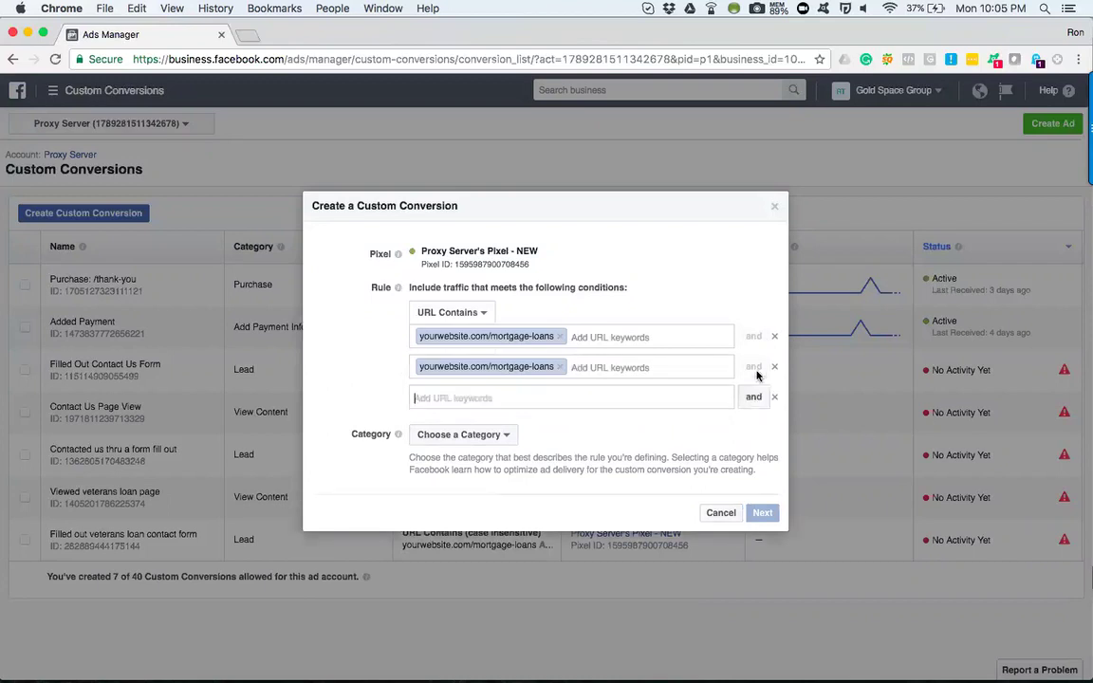
{"action": "type", "text": "site.com/mortgage-loans"}
{"action": "left_click", "coordinate": [753, 398]}
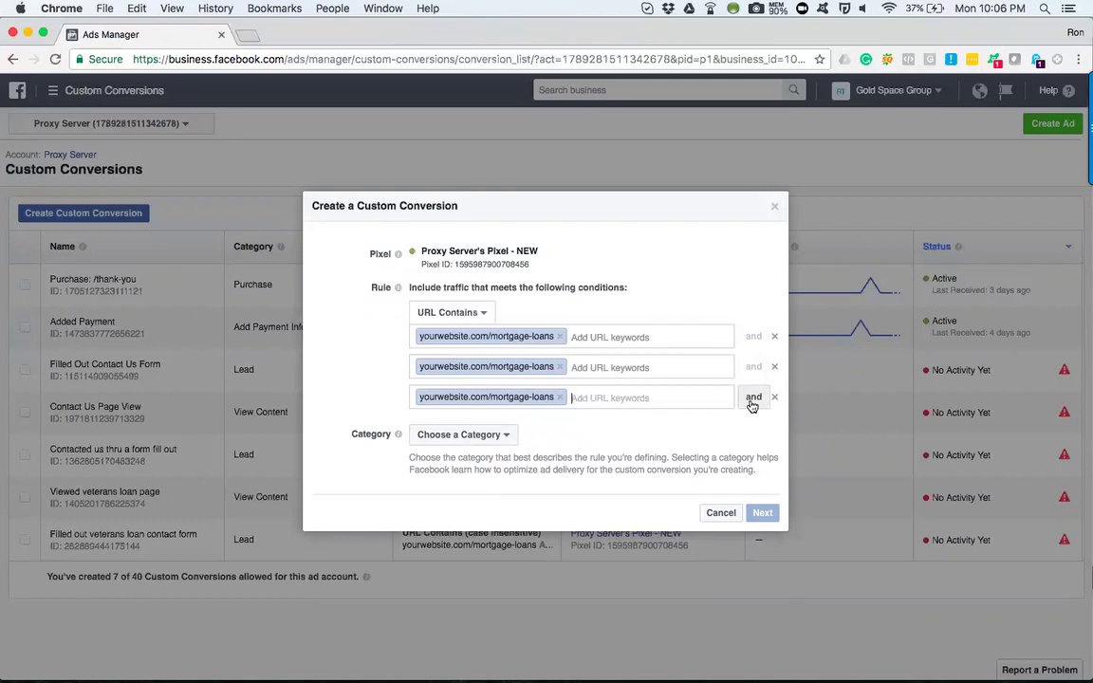
Add eight empty URL conditions below the three mortgage-loans conditions of the trial rule.
{"action": "left_click", "coordinate": [754, 400]}
{"action": "left_click", "coordinate": [755, 427]}
{"action": "left_click", "coordinate": [755, 457]}
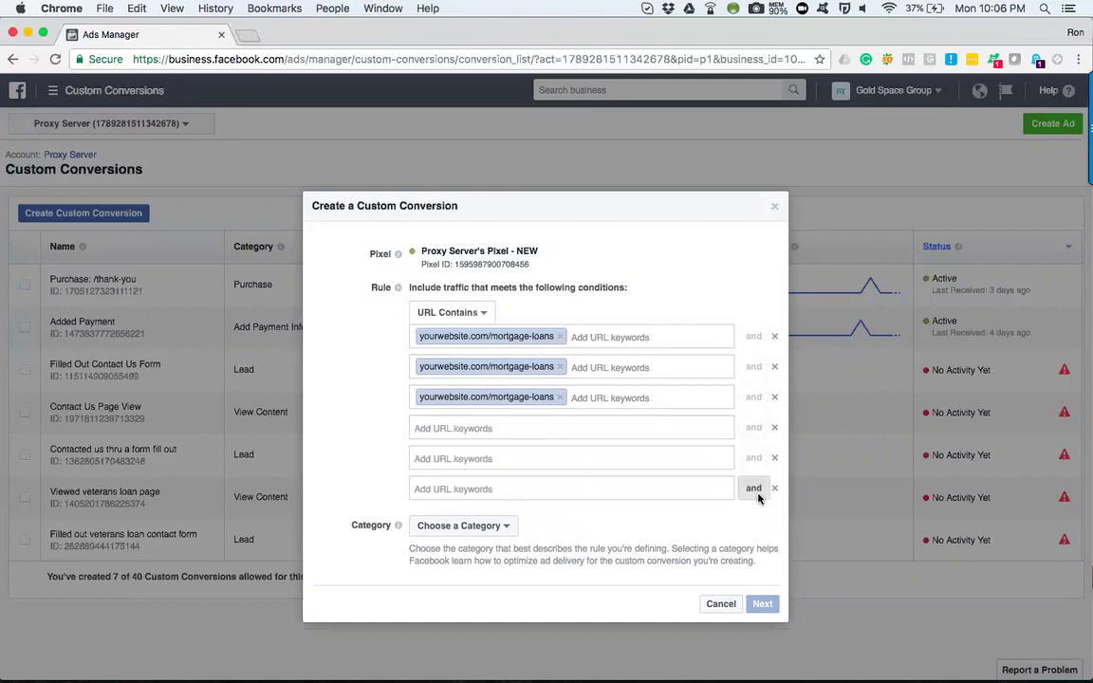
{"action": "left_click", "coordinate": [755, 487]}
{"action": "left_click", "coordinate": [756, 518]}
{"action": "left_click", "coordinate": [757, 550]}
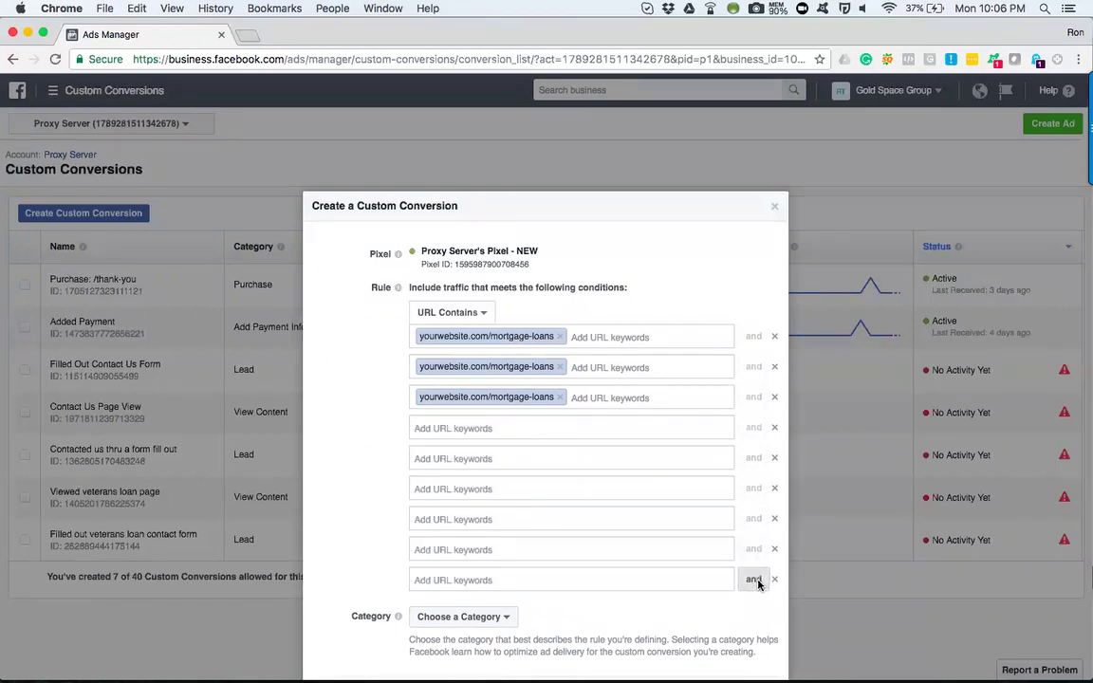
{"action": "left_click", "coordinate": [755, 579]}
{"action": "left_click", "coordinate": [756, 610]}
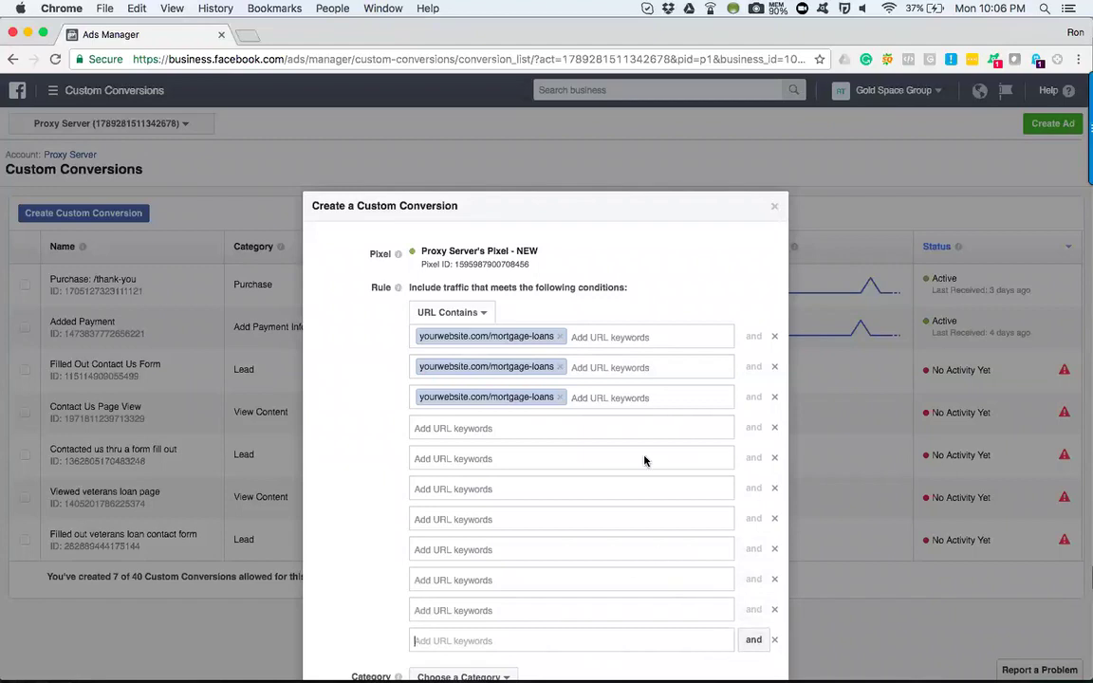
Remove all eight empty URL conditions from the trial rule.
{"action": "left_click", "coordinate": [776, 430]}
{"action": "left_click", "coordinate": [776, 429]}
{"action": "left_click", "coordinate": [776, 430]}
{"action": "left_click", "coordinate": [776, 430]}
{"action": "left_click", "coordinate": [776, 430]}
{"action": "left_click", "coordinate": [776, 430]}
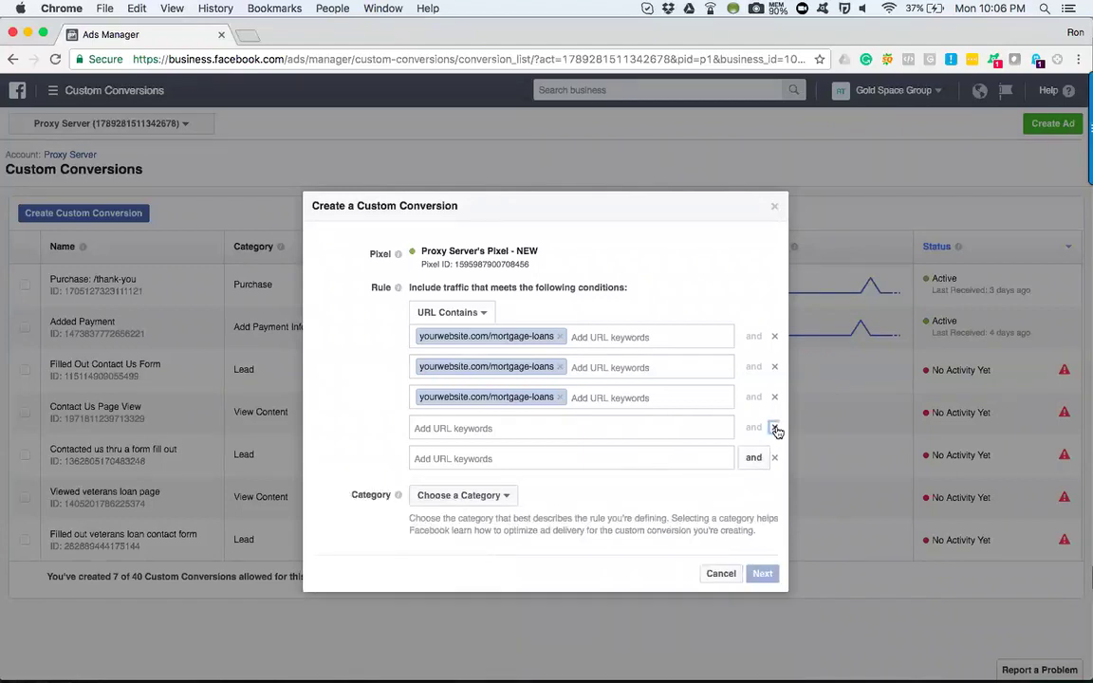
{"action": "left_click", "coordinate": [776, 430]}
{"action": "left_click", "coordinate": [776, 430]}
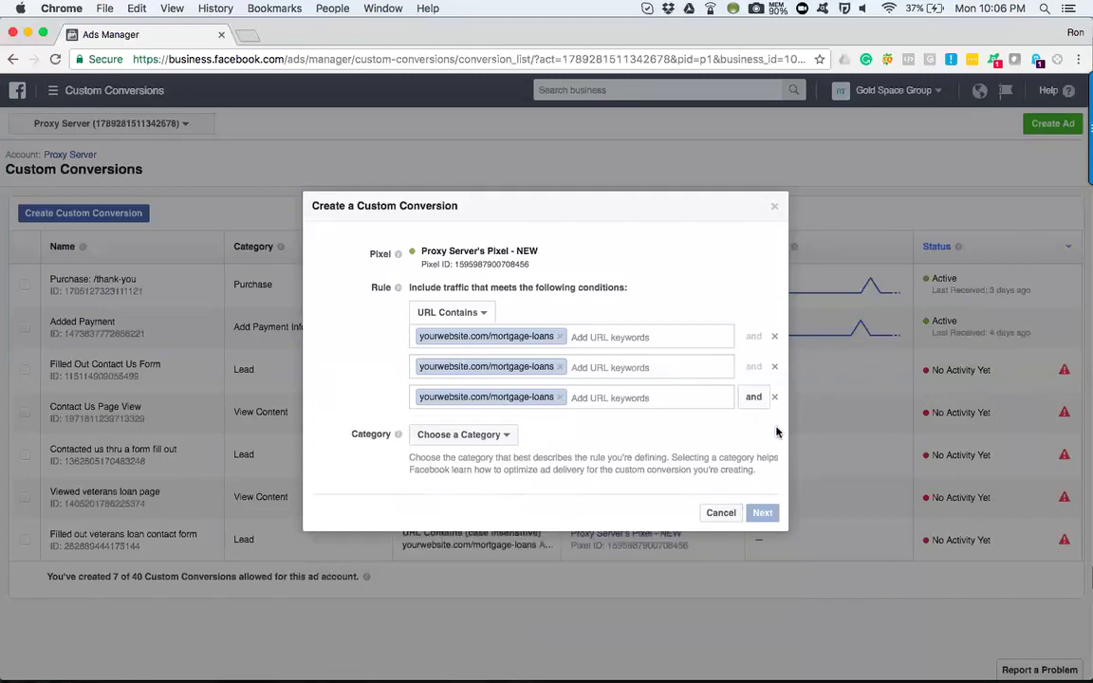
Remove the third and second mortgage-loans conditions and cancel the trial custom conversion.
{"action": "left_click", "coordinate": [775, 396]}
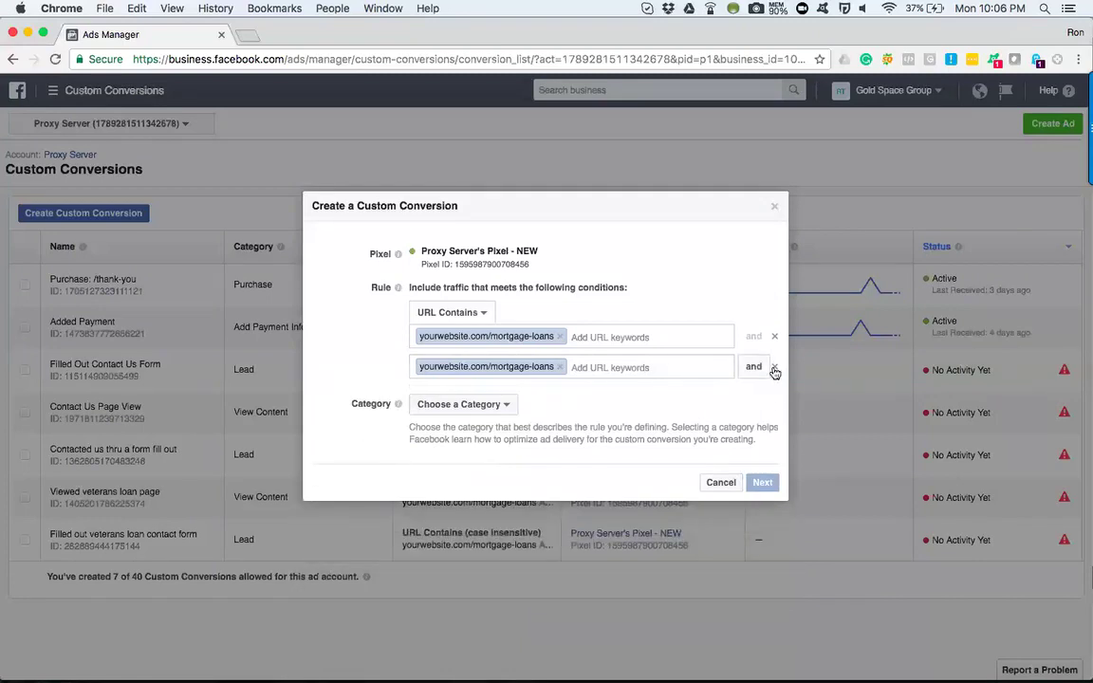
{"action": "left_click", "coordinate": [774, 366]}
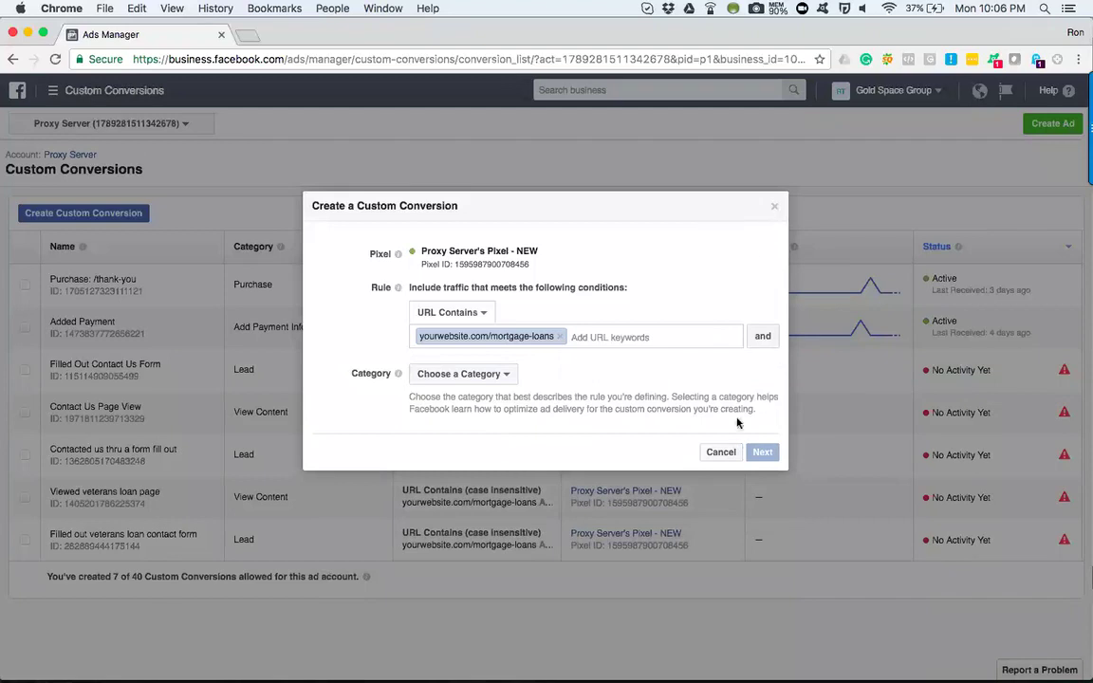
{"action": "left_click", "coordinate": [723, 453]}
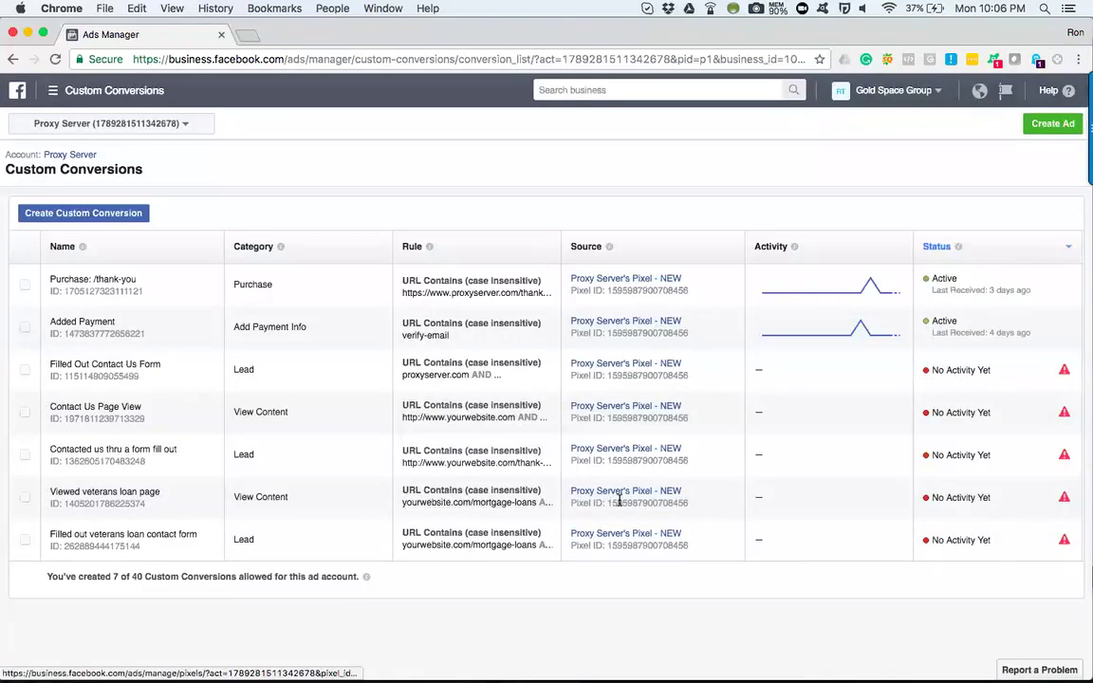